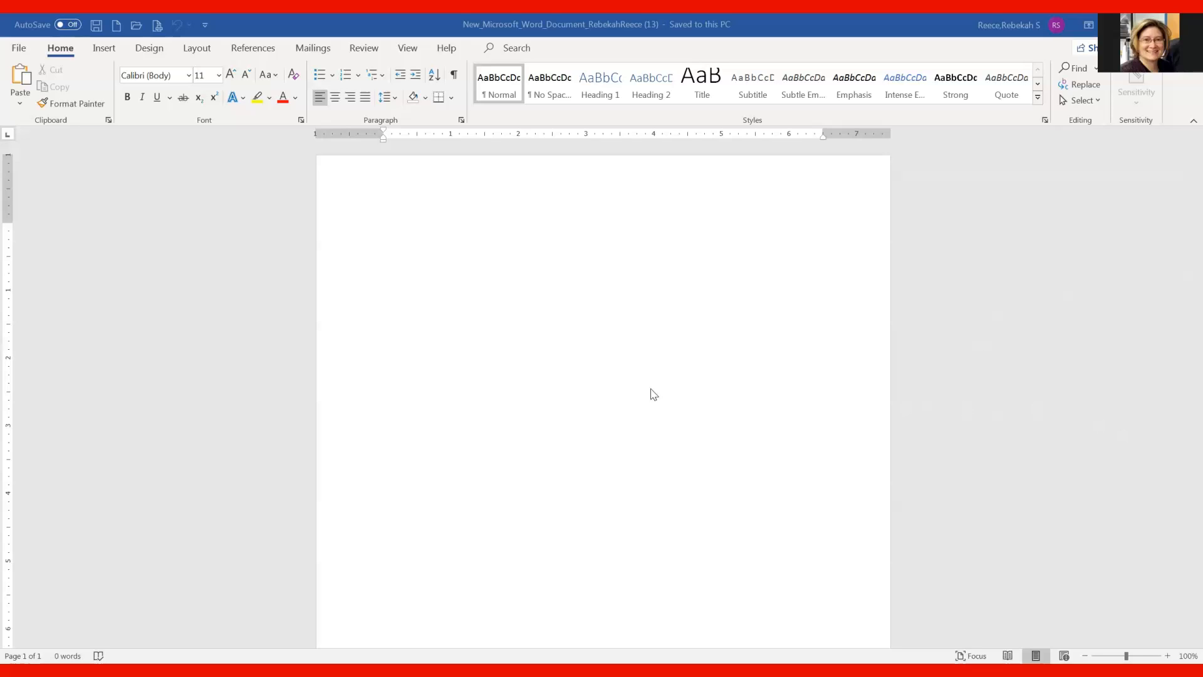
- Draw a rectangle about 6.32" wide and 0.55" high across the upper part of the blank page
left_click(106, 49)
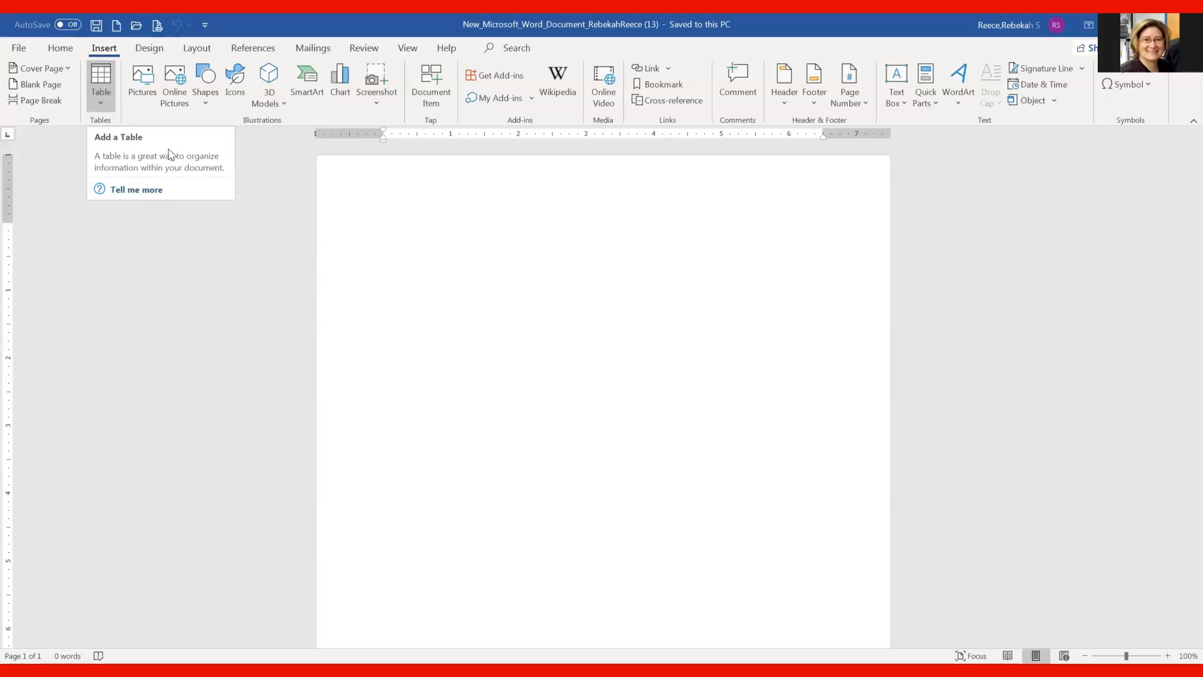
left_click(203, 94)
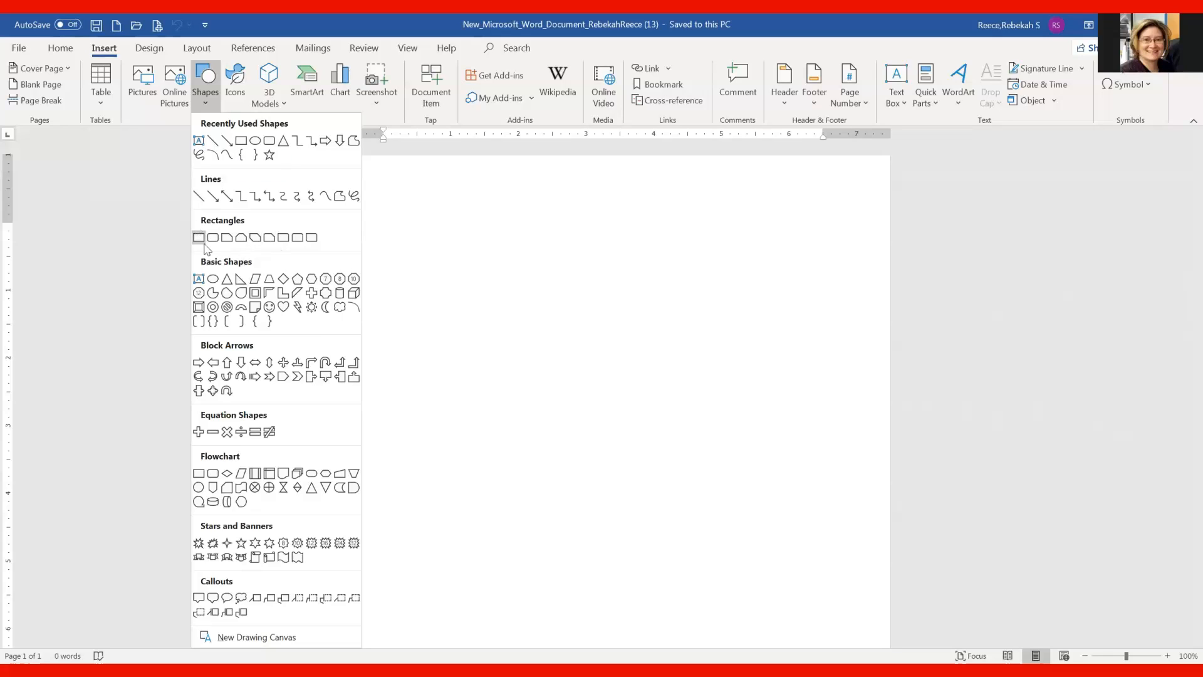
left_click(240, 141)
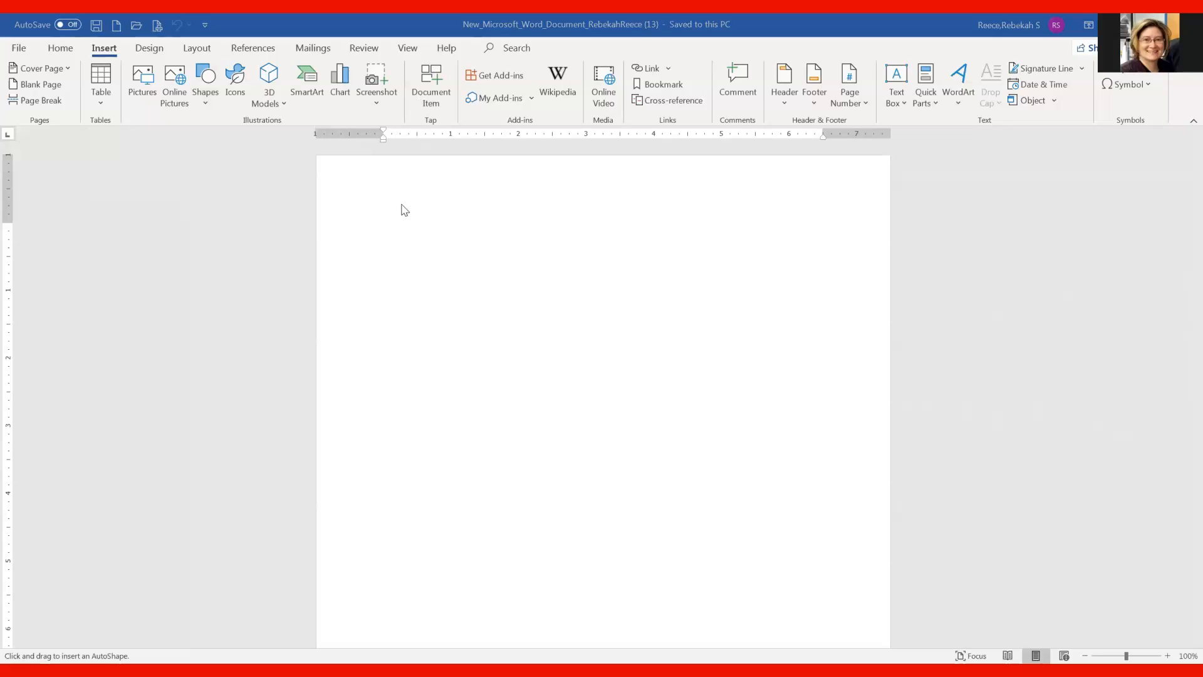
mouse_move(392, 203)
left_mouse_down()
mouse_move(596, 258)
mouse_move(712, 271)
mouse_move(820, 242)
left_mouse_up()
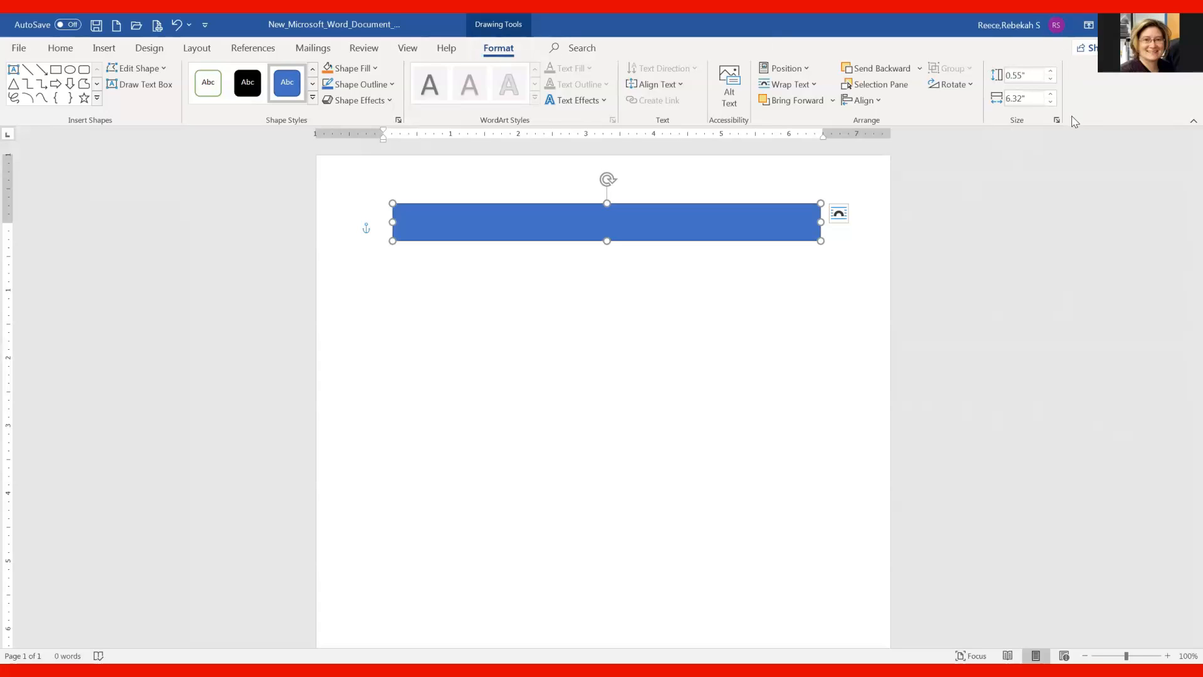
- Set the rectangle's height to 0.5" and its width to 5"
left_click(1050, 79)
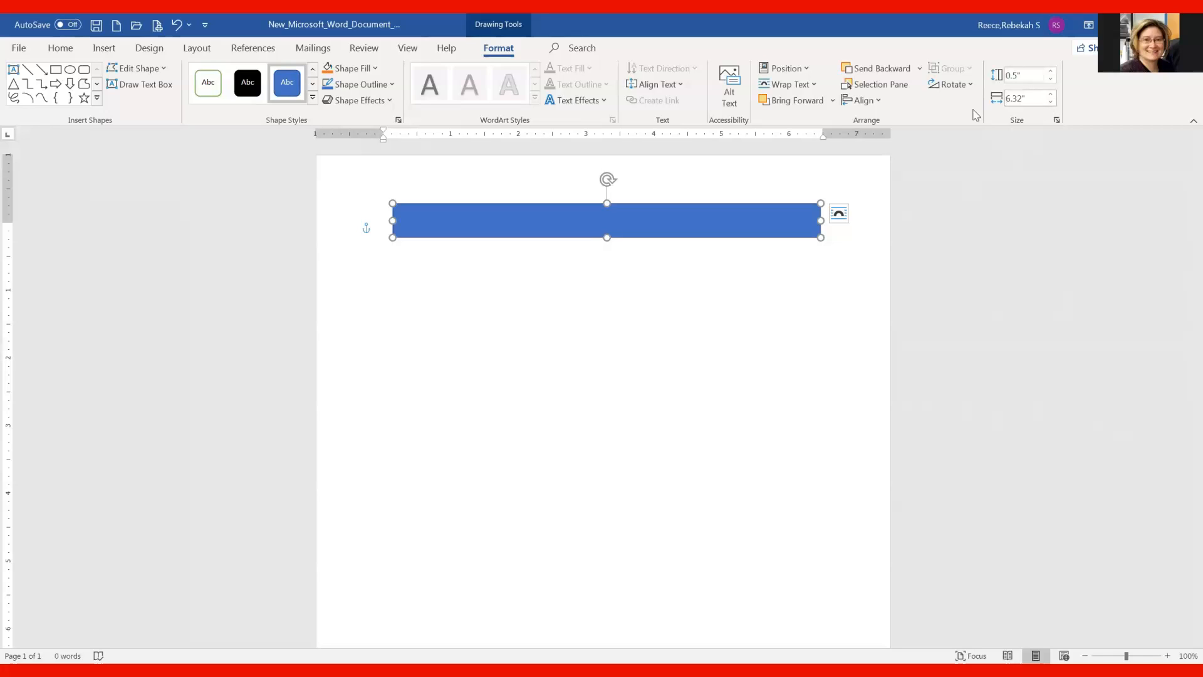
type("5")
key("Delete")
key("Delete")
key("Delete")
key("Delete")
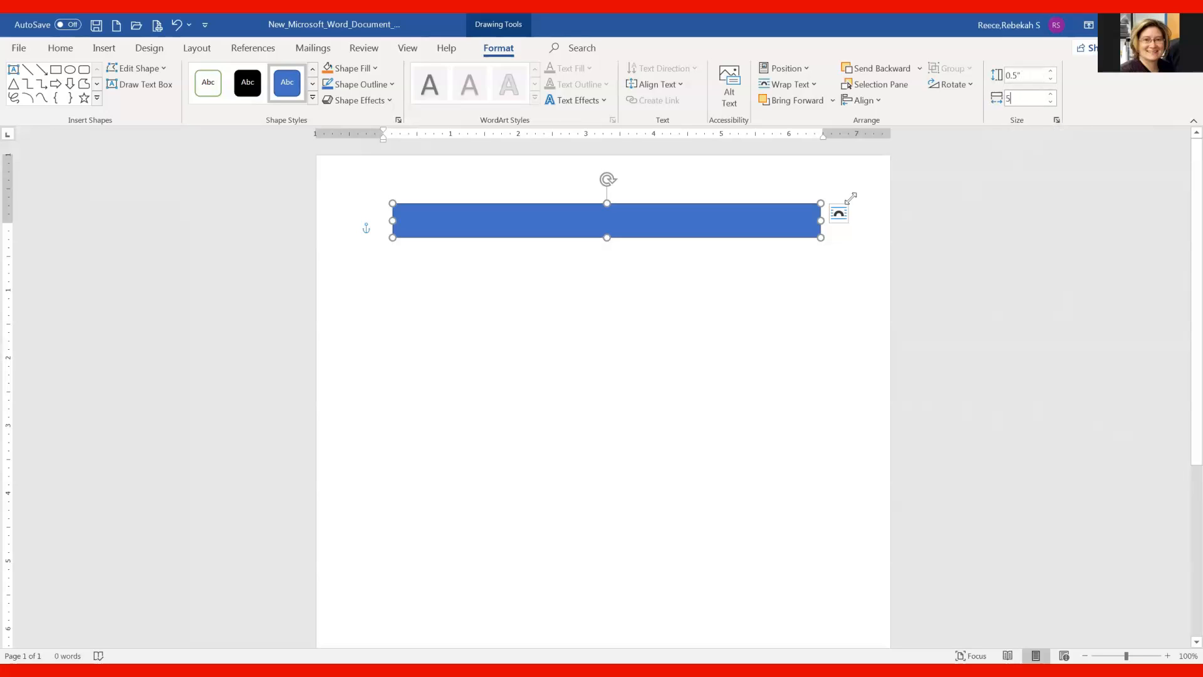
key("Return")
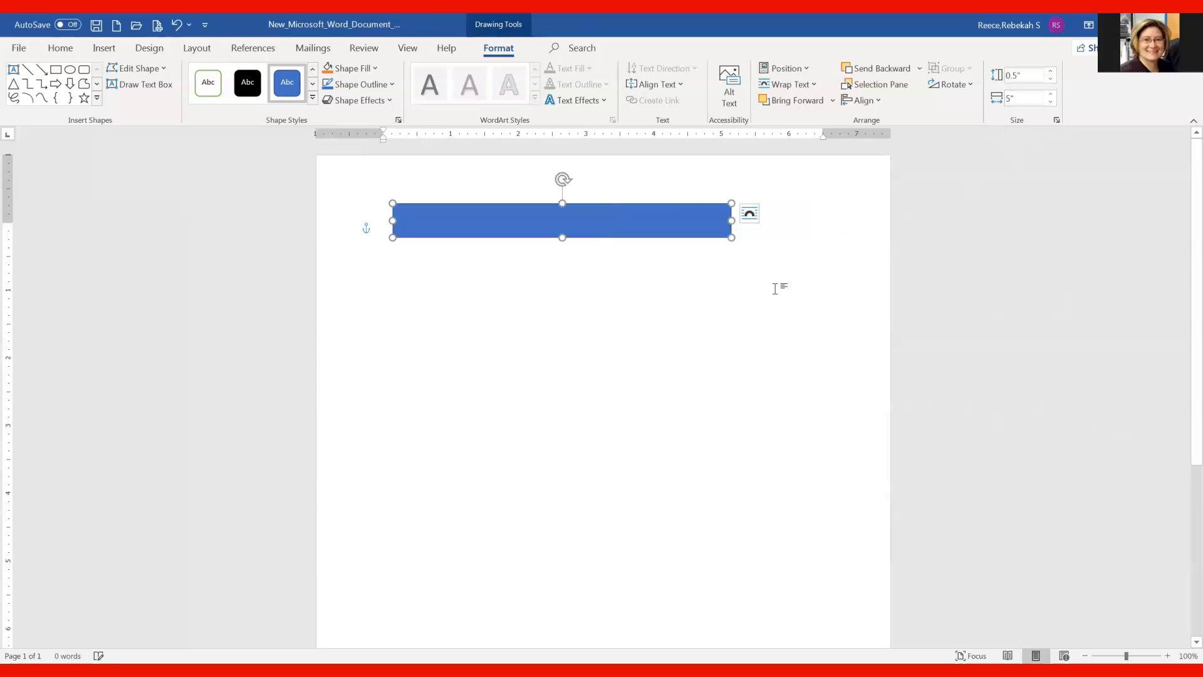
- Move the rectangle to the horizontal center of the page, with its lower edge on the top margin line
left_click_drag(572, 228, 622, 223)
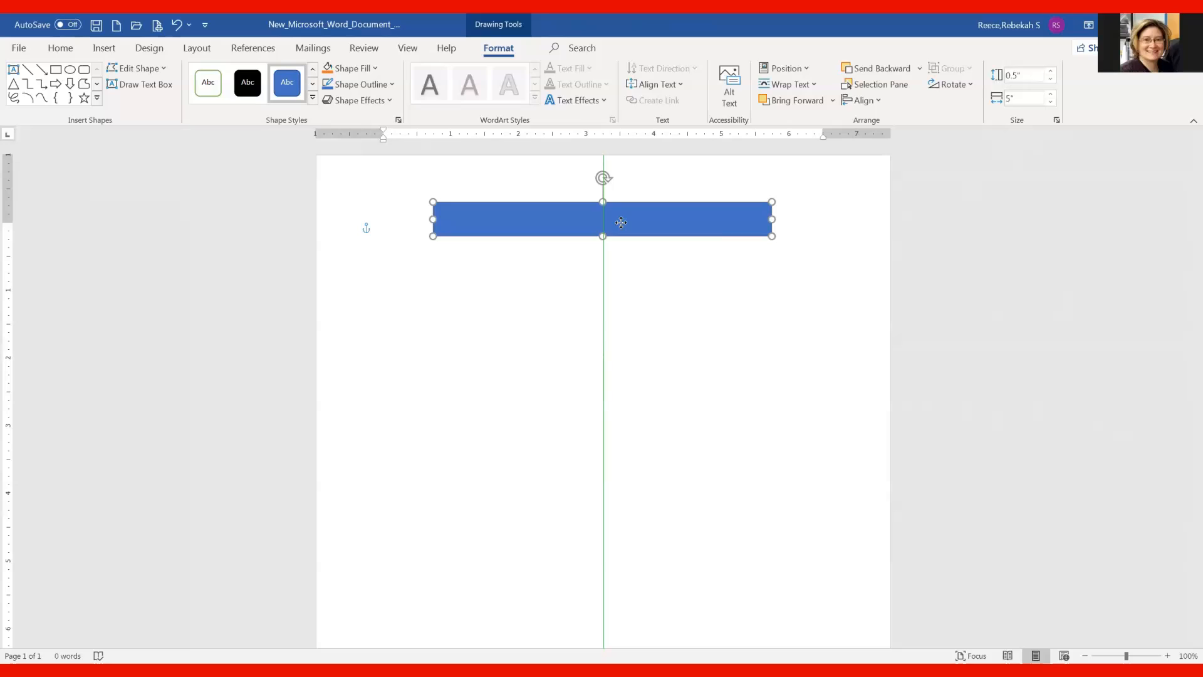
left_click_drag(621, 223, 605, 204)
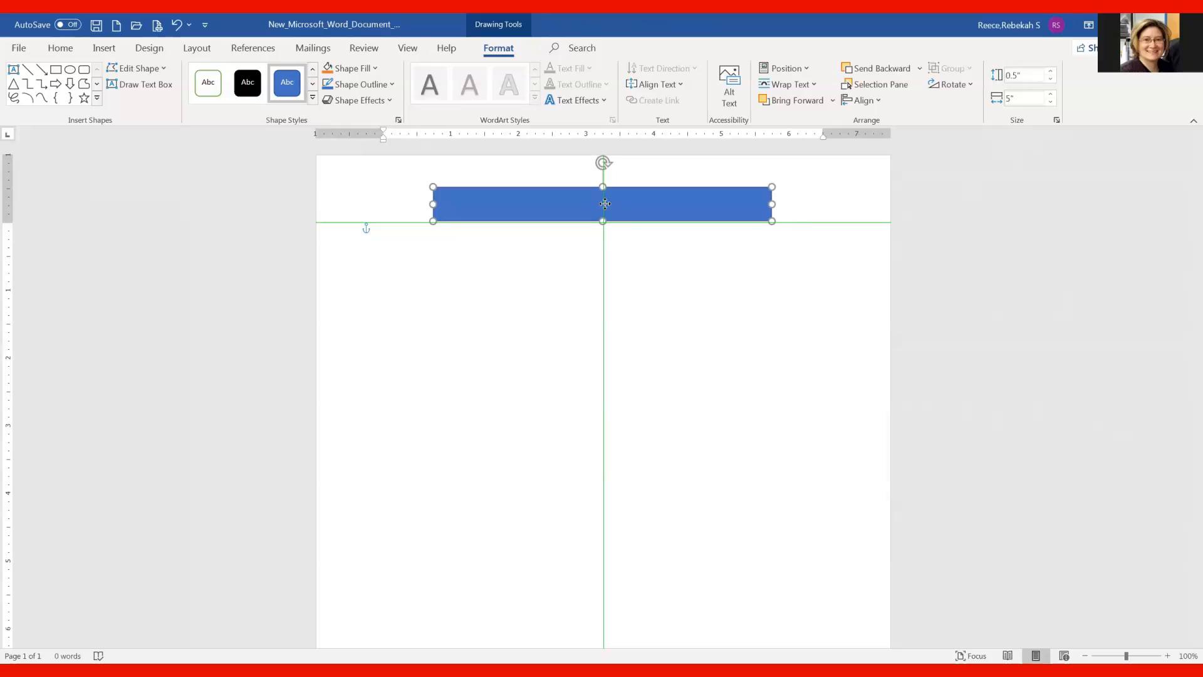
left_click_drag(605, 203, 604, 204)
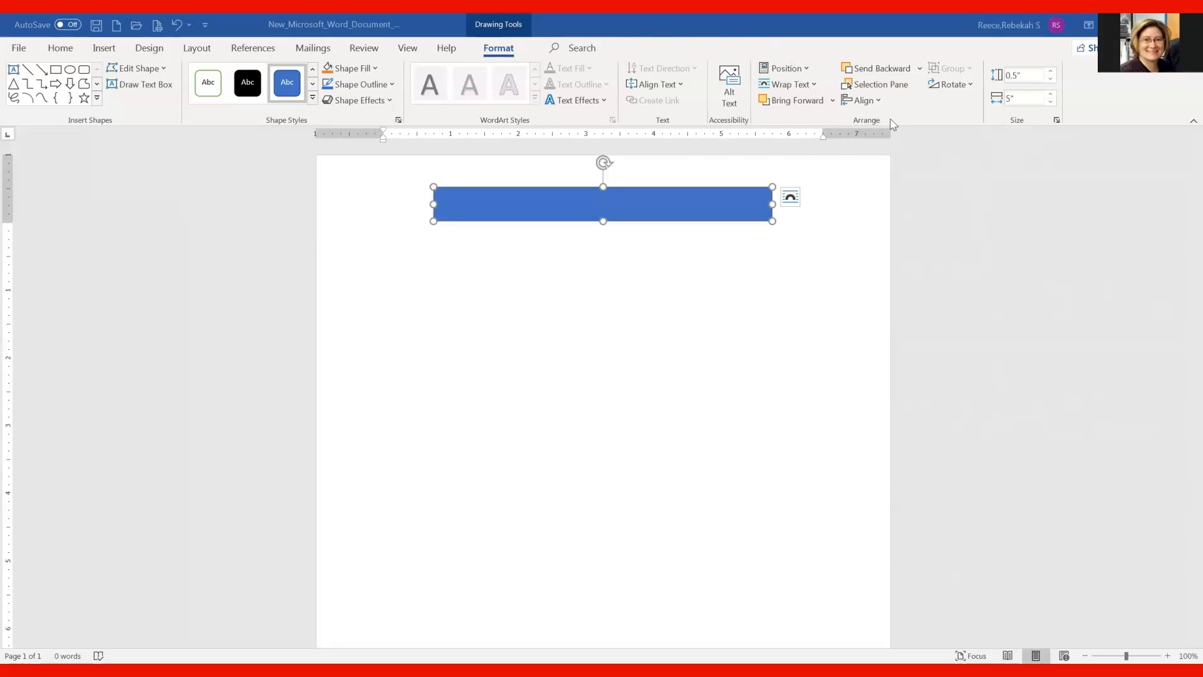
- Position the rectangle at the top center of the page with square text wrapping
left_click(807, 73)
left_click(807, 73)
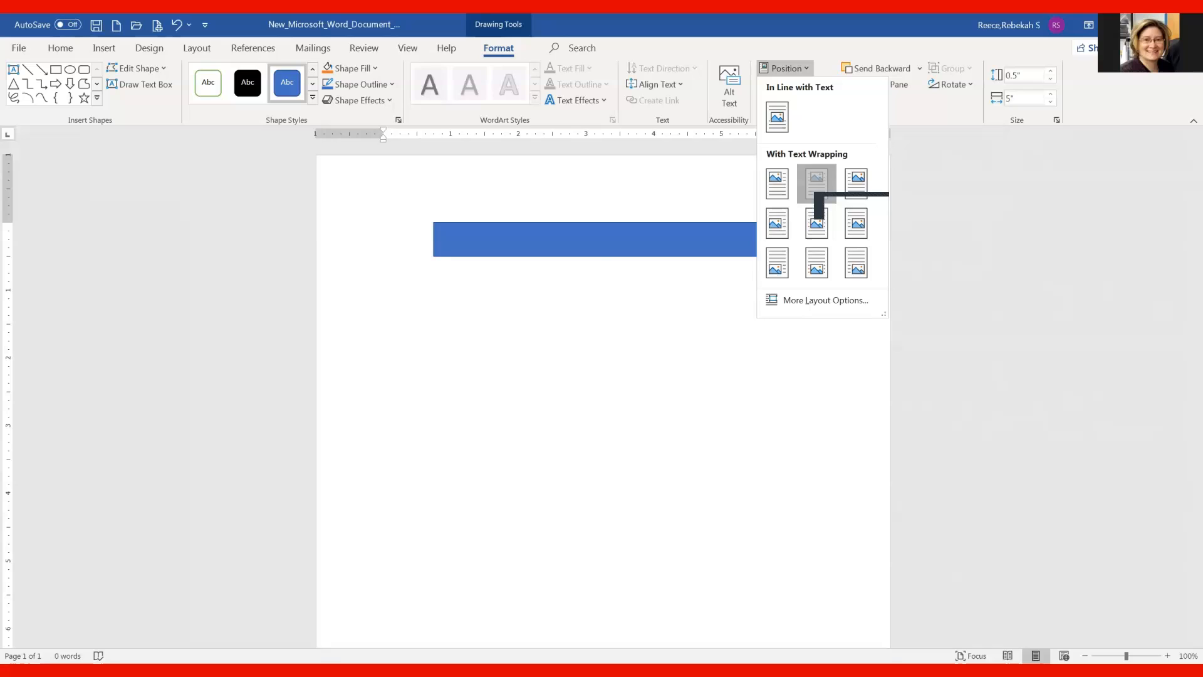
left_click(821, 183)
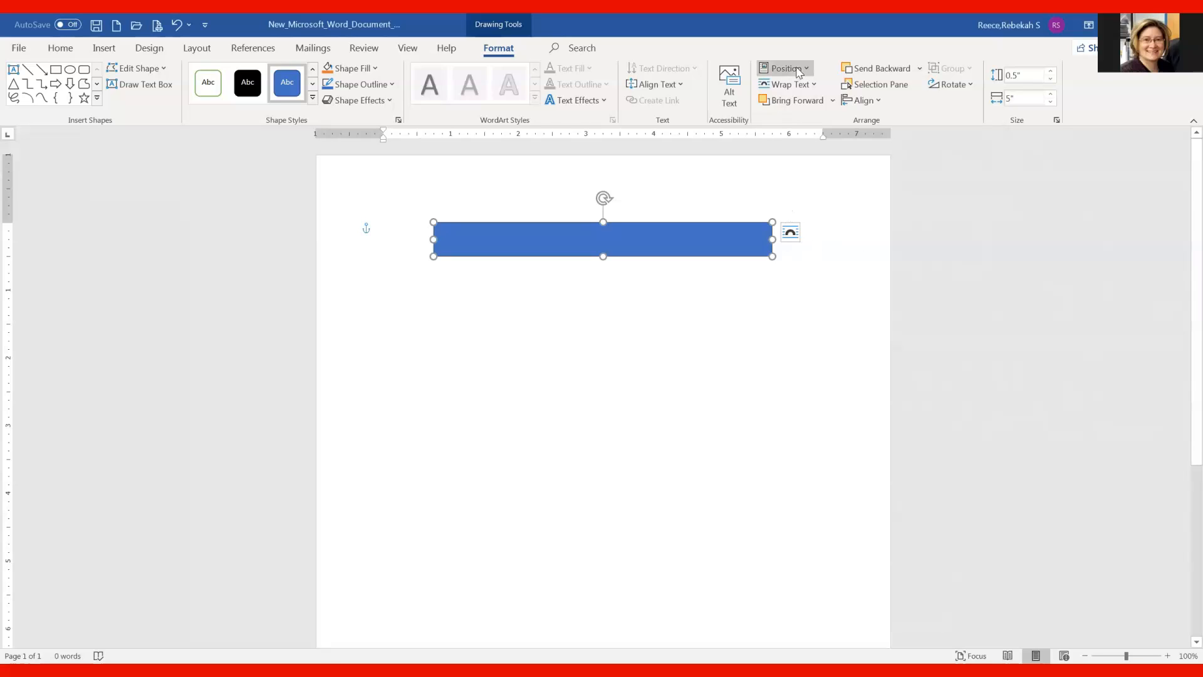
left_click(799, 74)
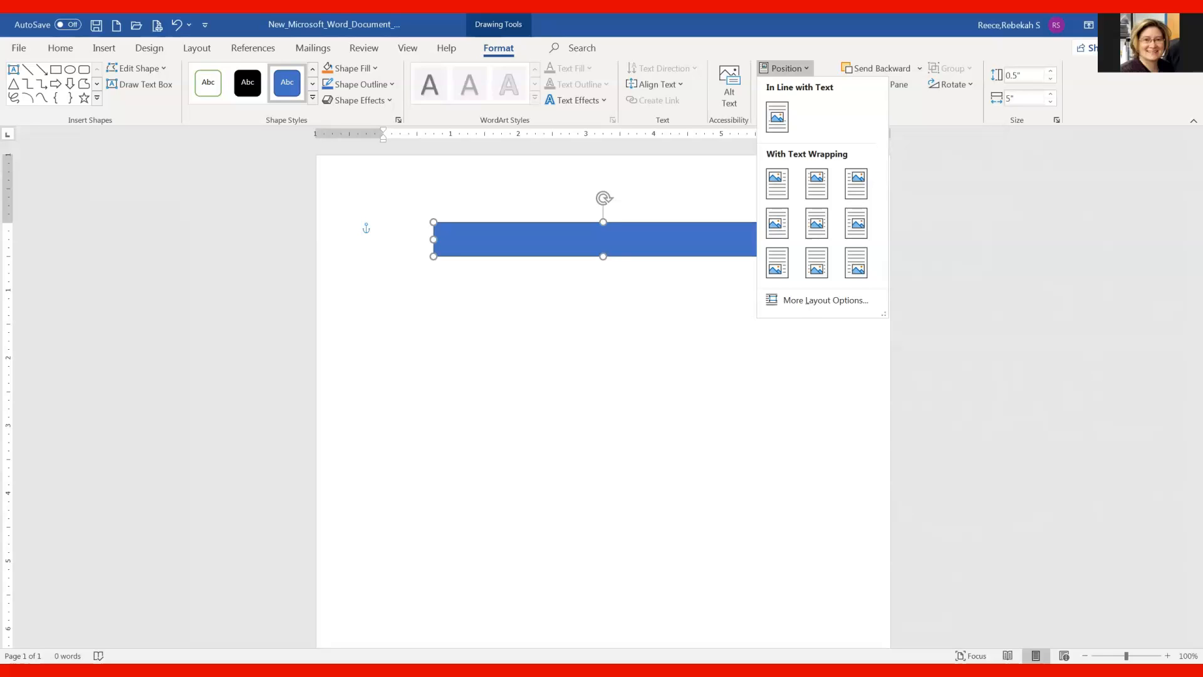
key("Escape")
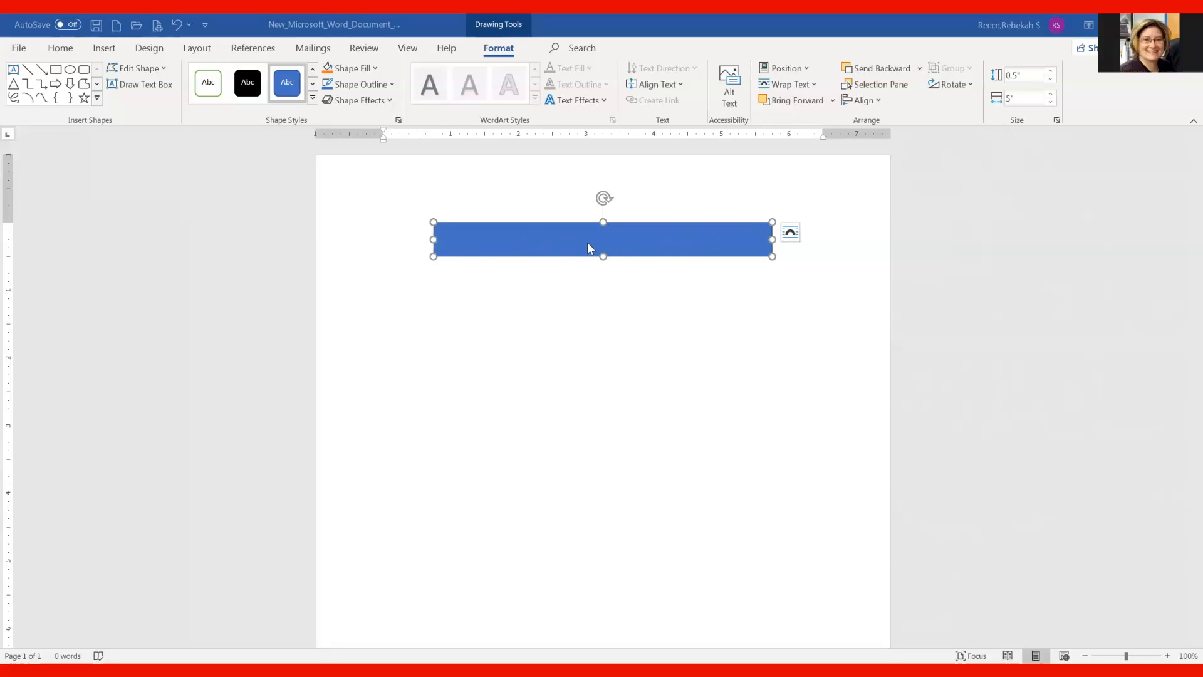
- Set the rectangle's text wrapping to Top and Bottom, keeping its position fixed on the page
left_click(784, 88)
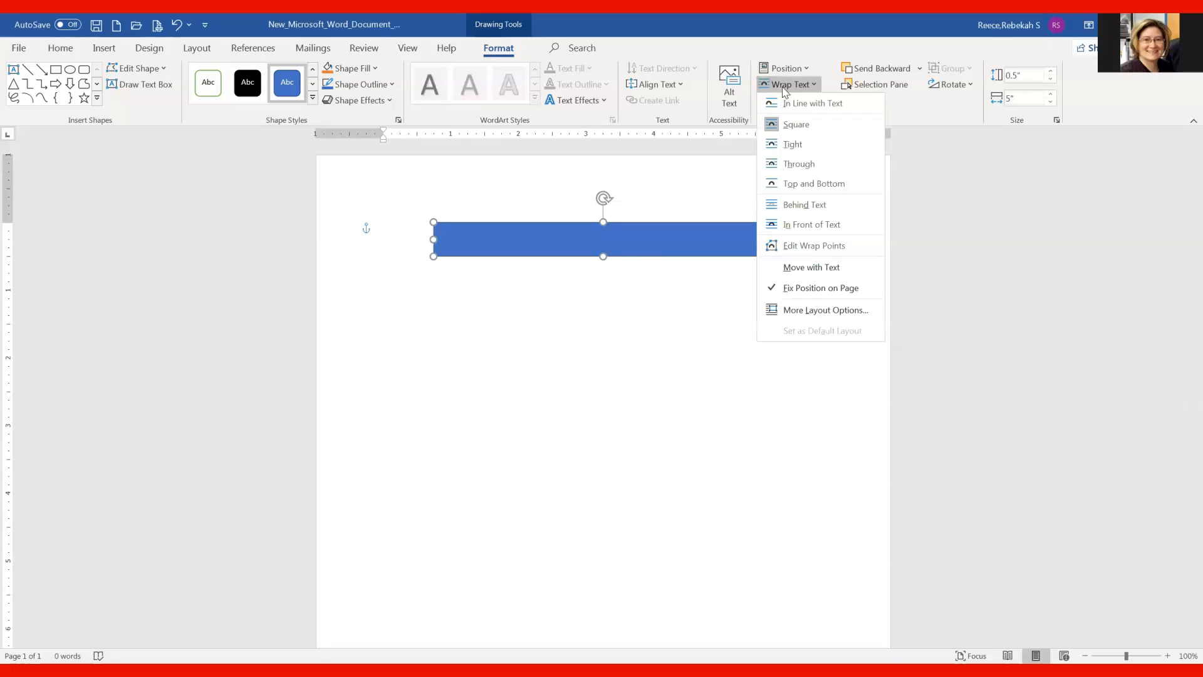
left_click(783, 87)
left_click(793, 235)
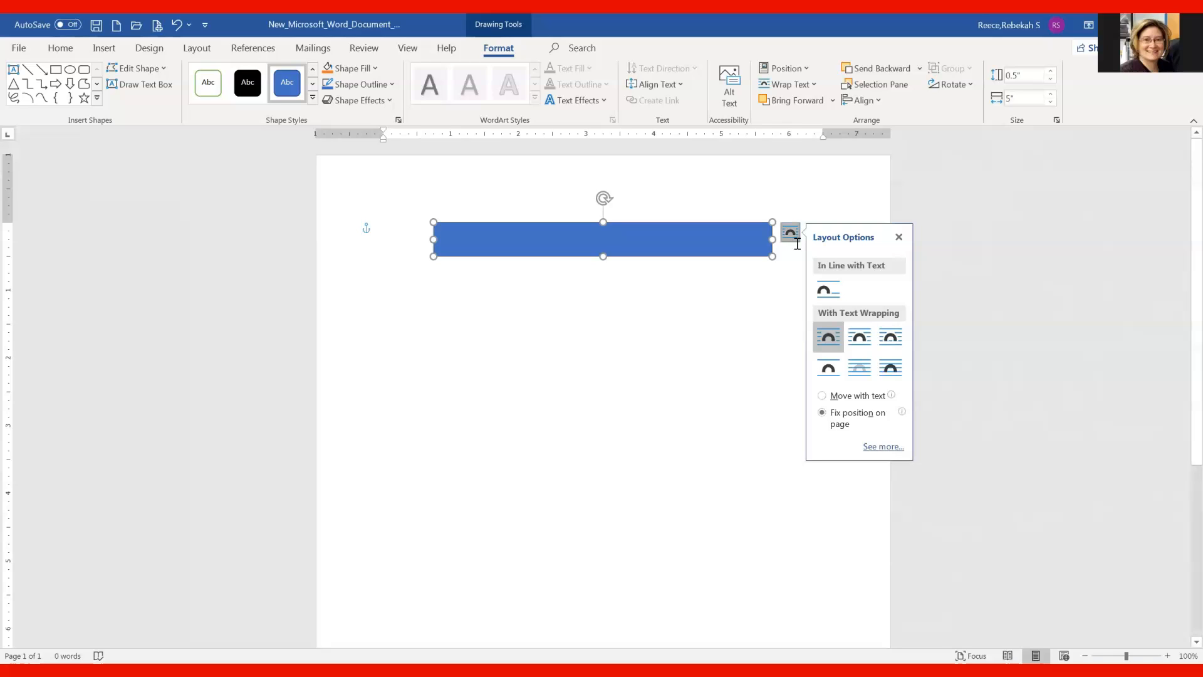
left_click(830, 371)
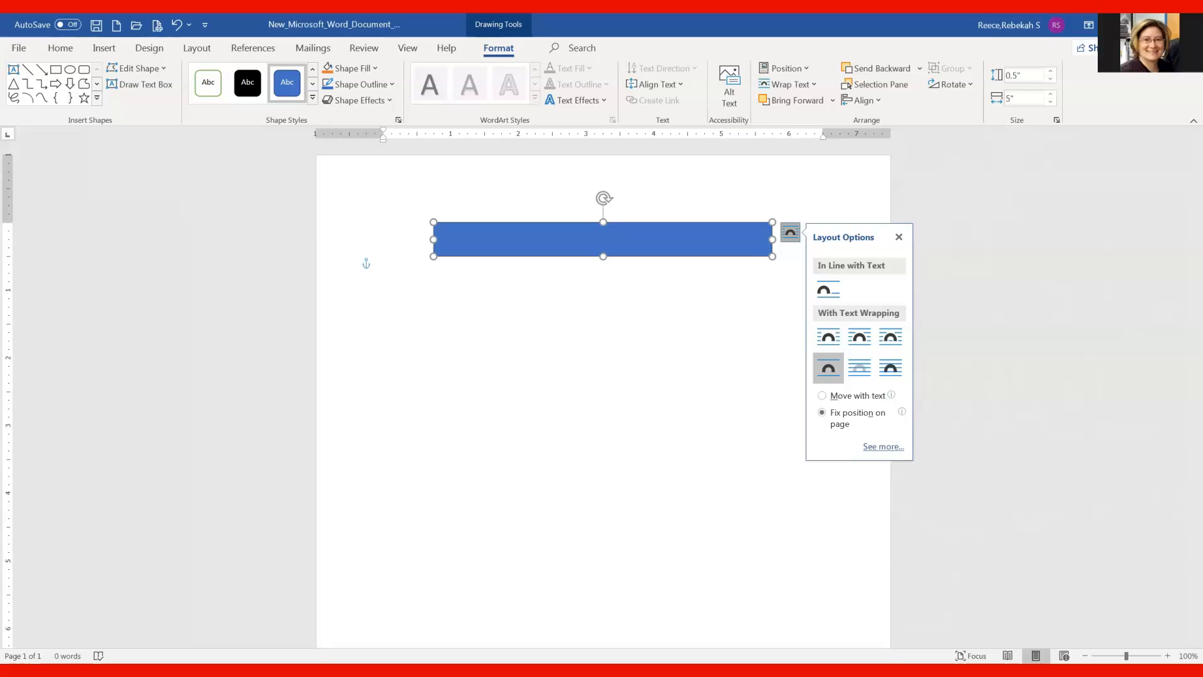
scroll(603, 389, "down", 2)
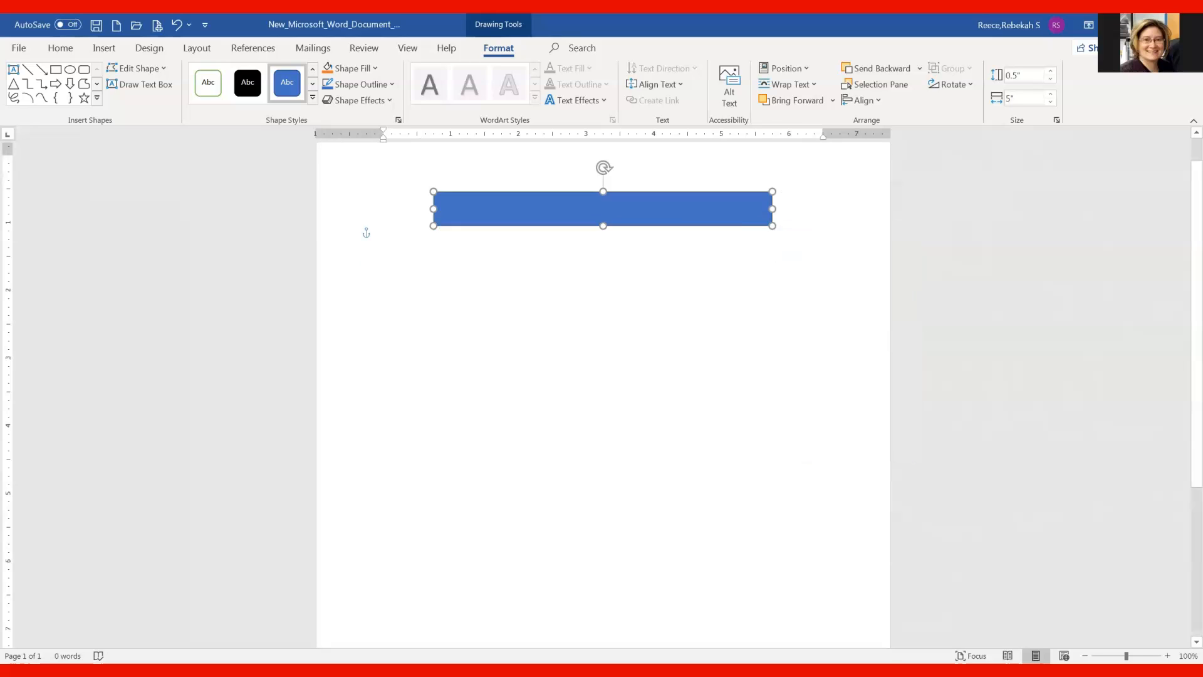
scroll(603, 389, "up", 2)
left_click(638, 356)
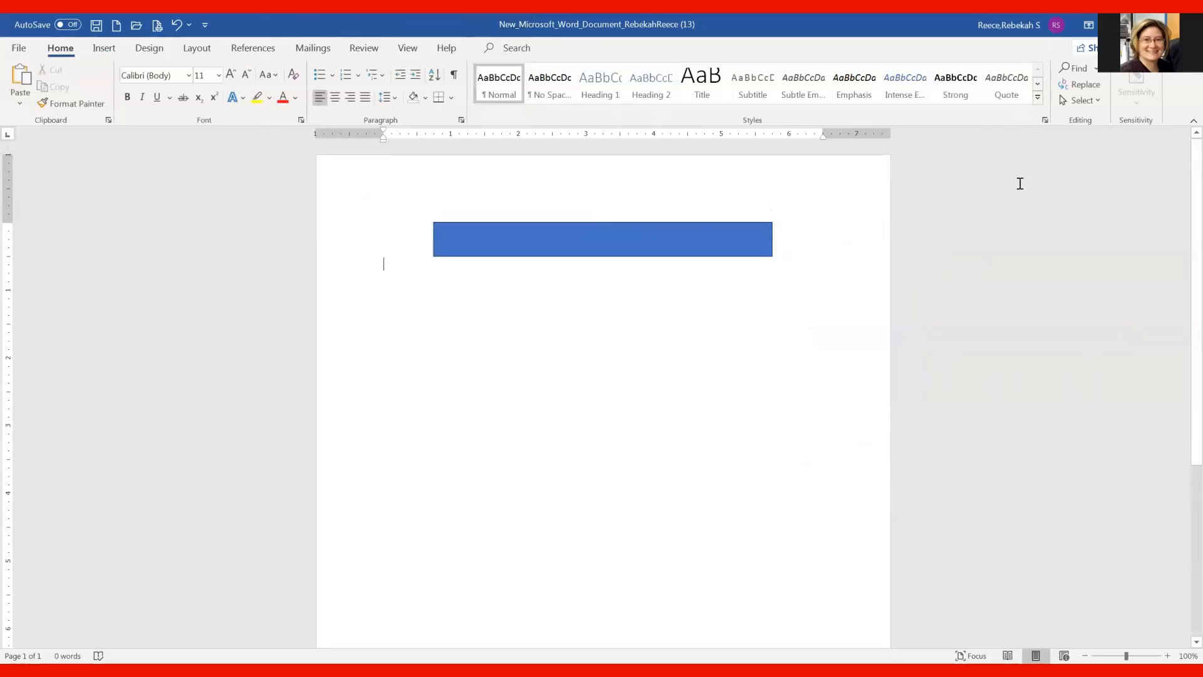
left_click(674, 232)
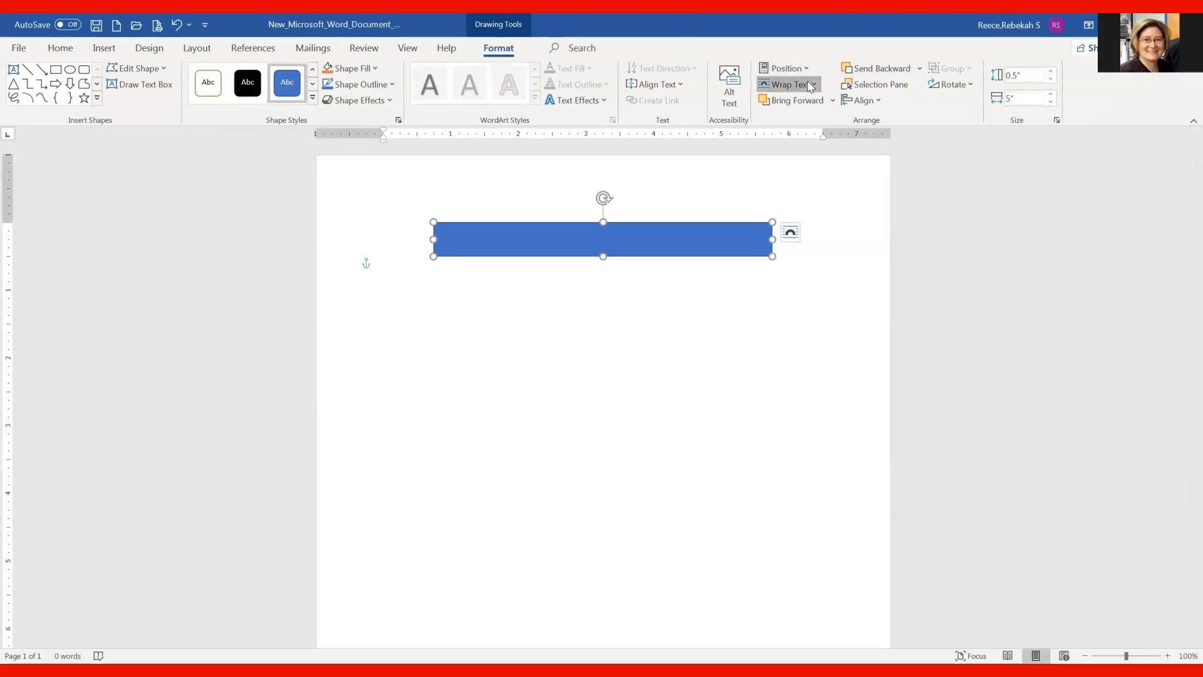
left_click(811, 85)
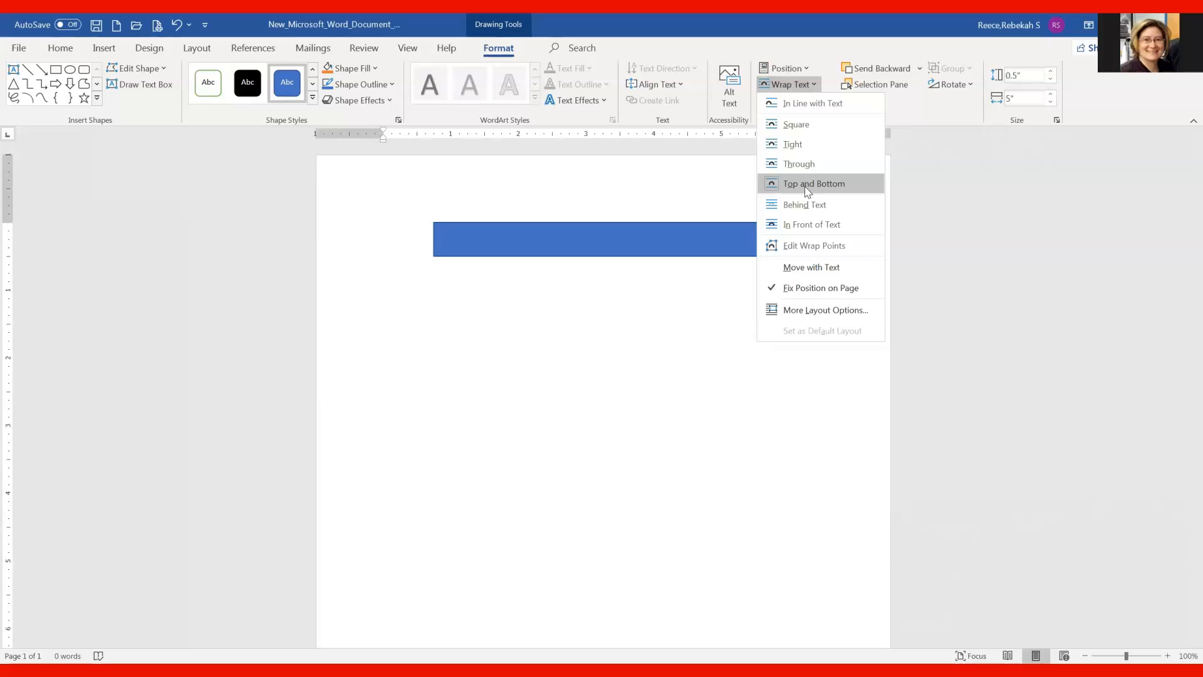
left_click(808, 184)
key("Escape")
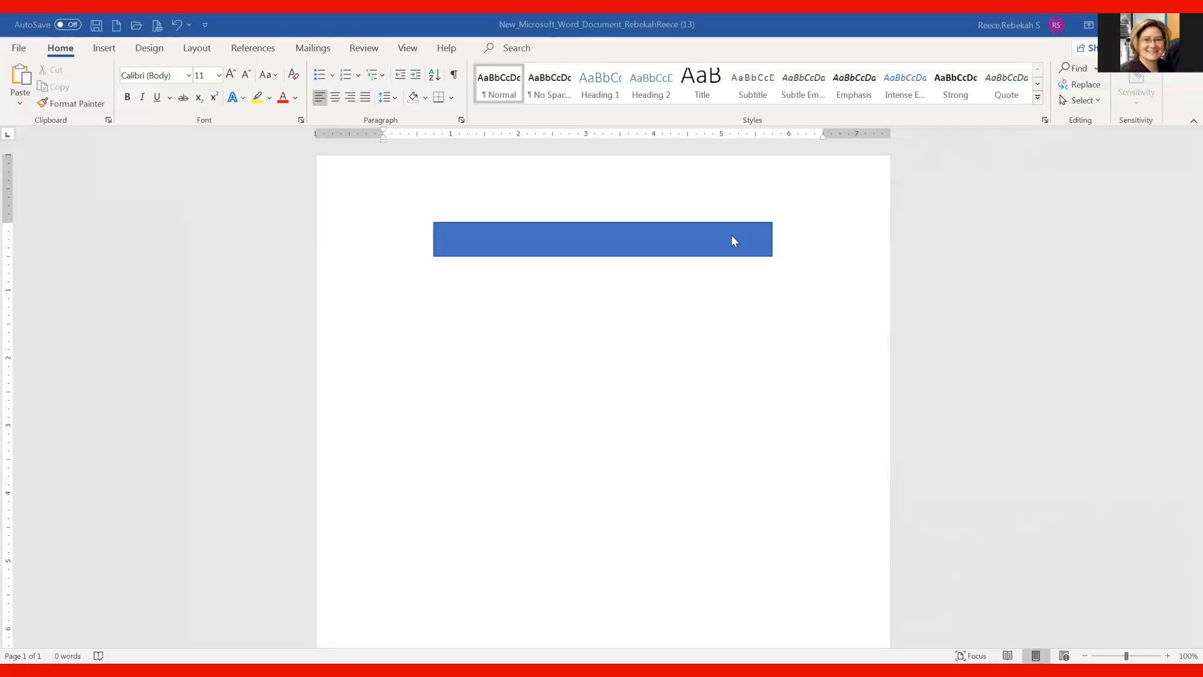
- Apply the orange Accent 2 gradient style from the fifth row of the theme styles to the rectangle
left_click(652, 238)
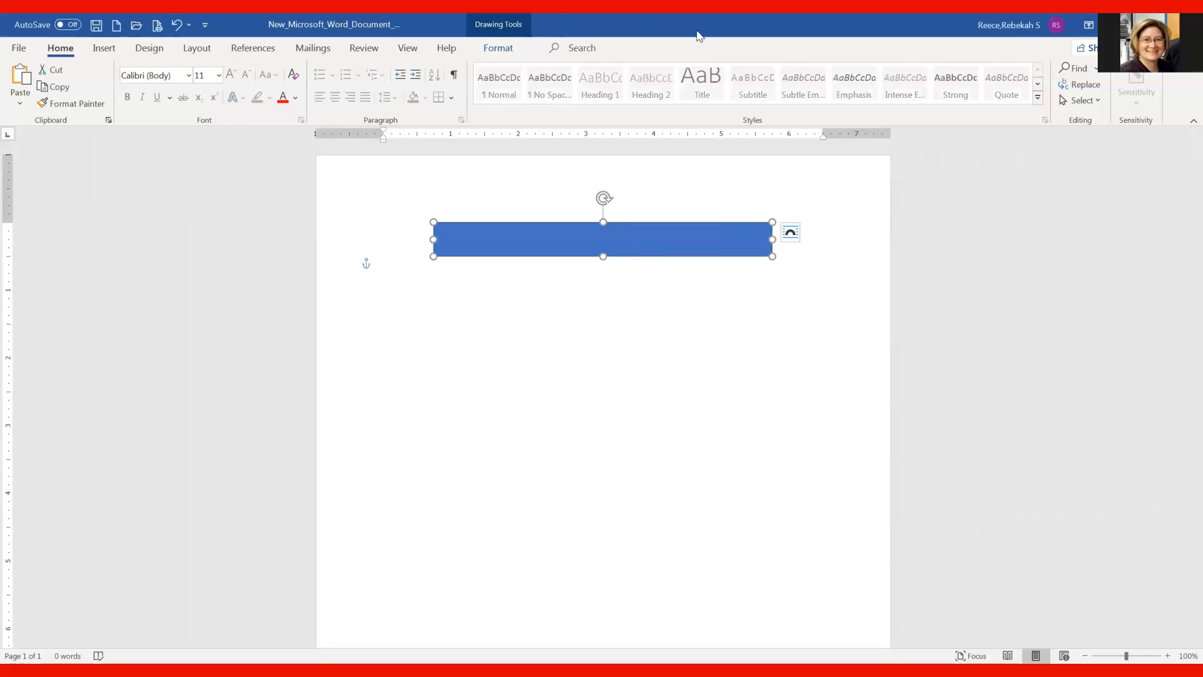
left_click(517, 55)
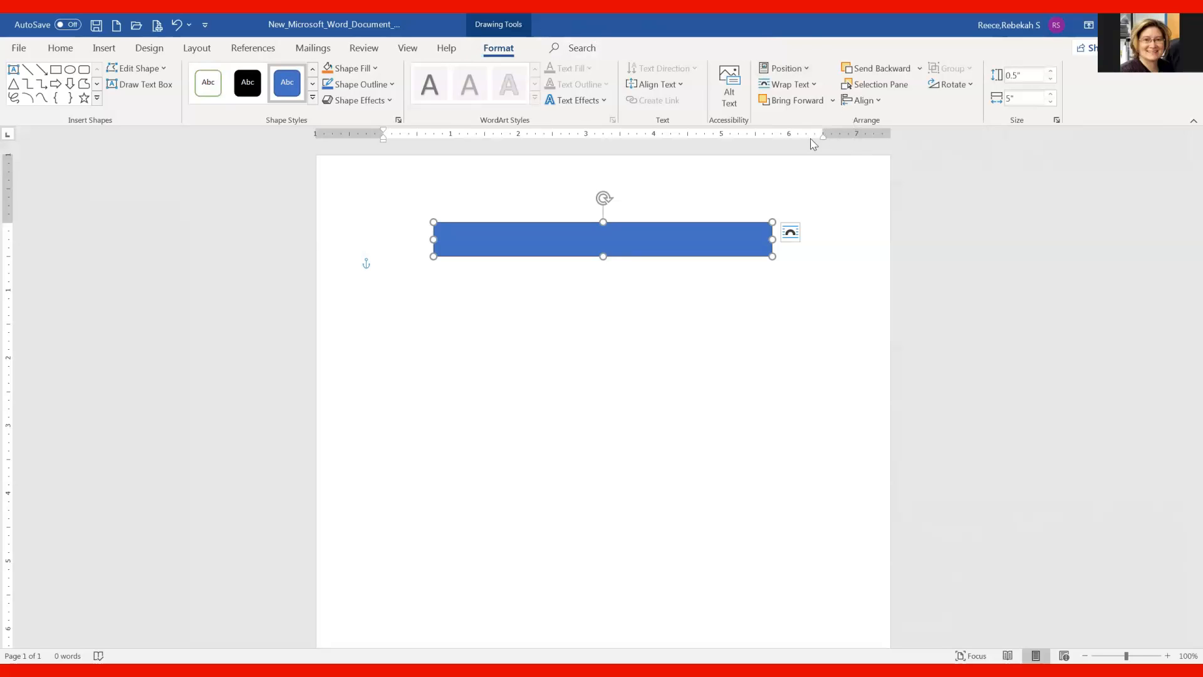
left_click(313, 99)
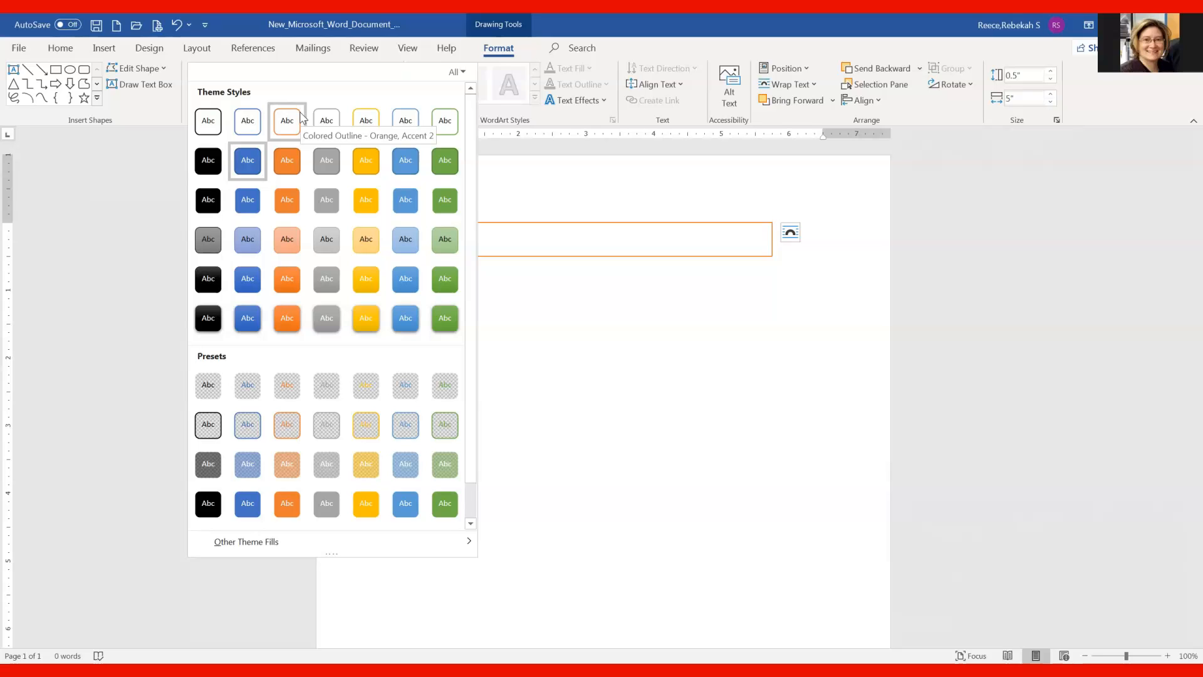
left_click(283, 287)
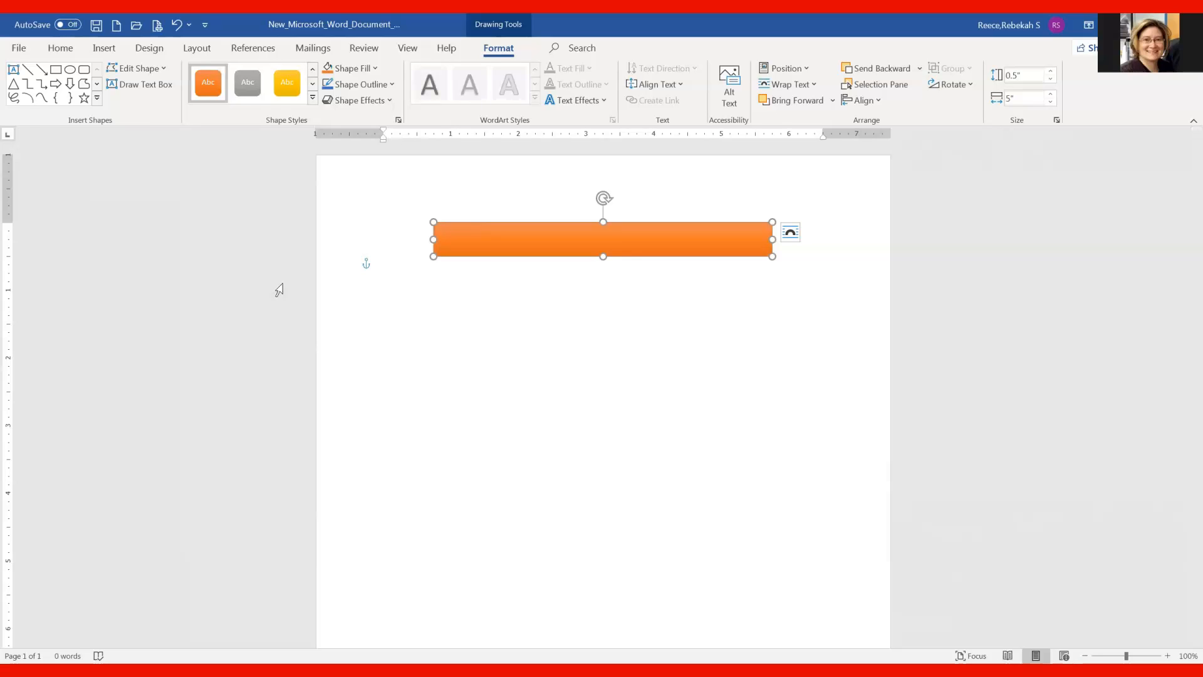
- Give the rectangle a gold outline and the smallest gold glow variation
left_click(371, 86)
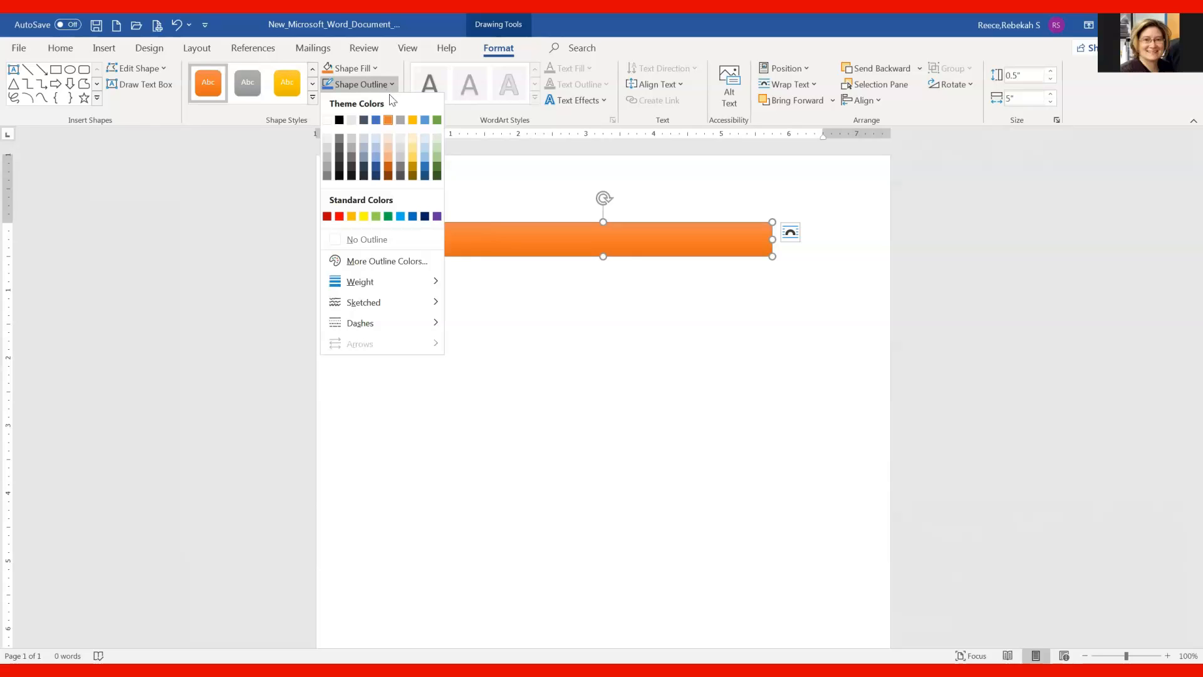
left_click(413, 123)
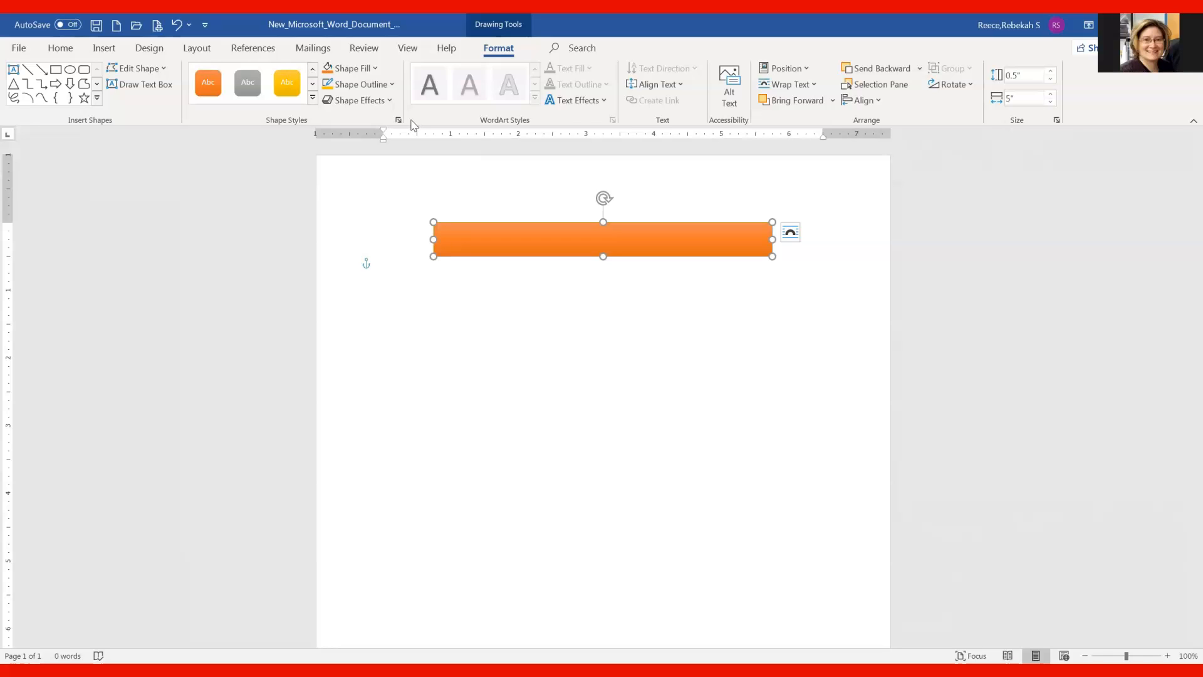
left_click(344, 103)
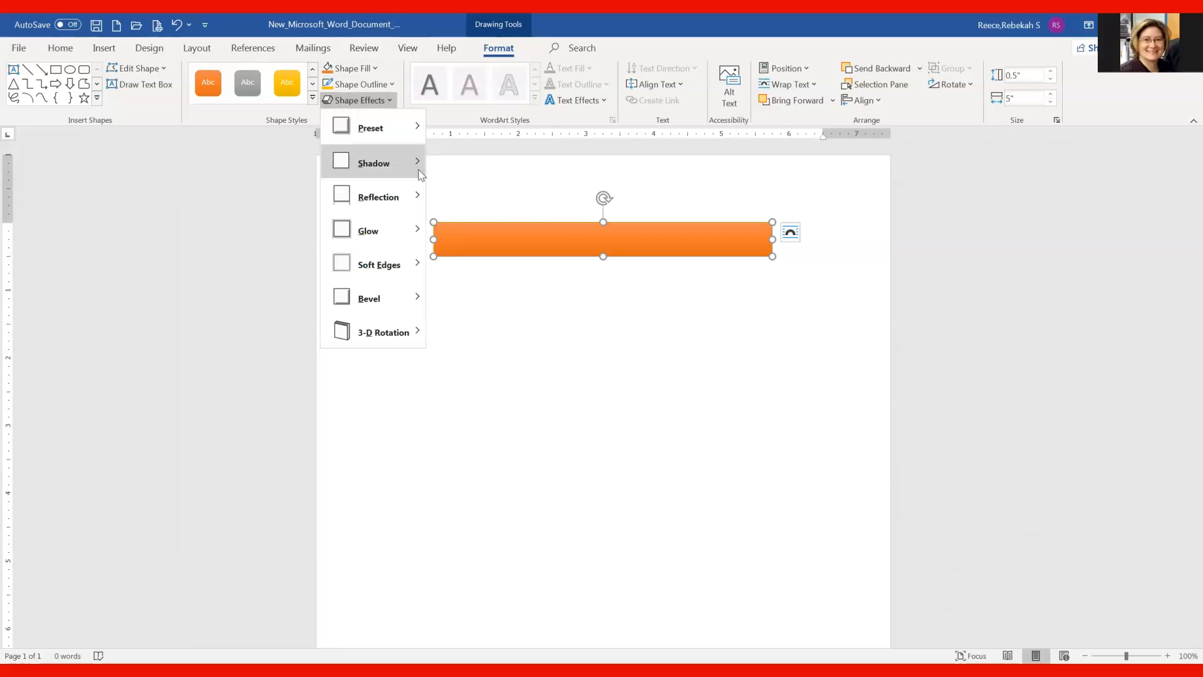
left_click(395, 242)
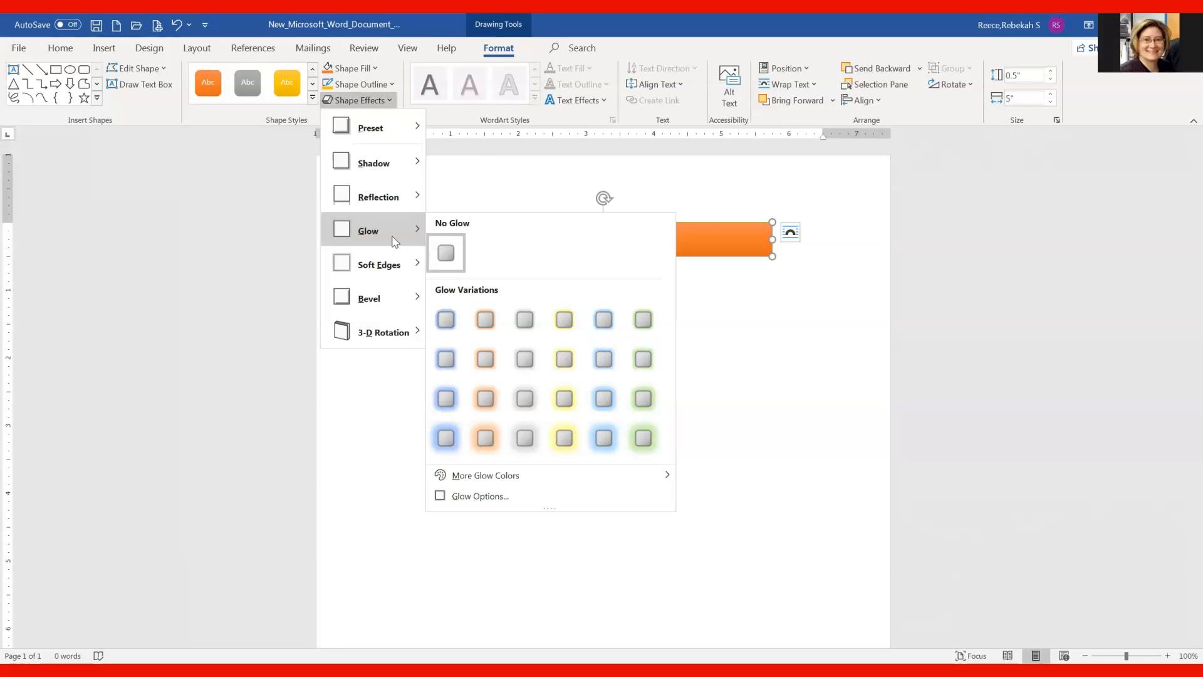
left_click(570, 319)
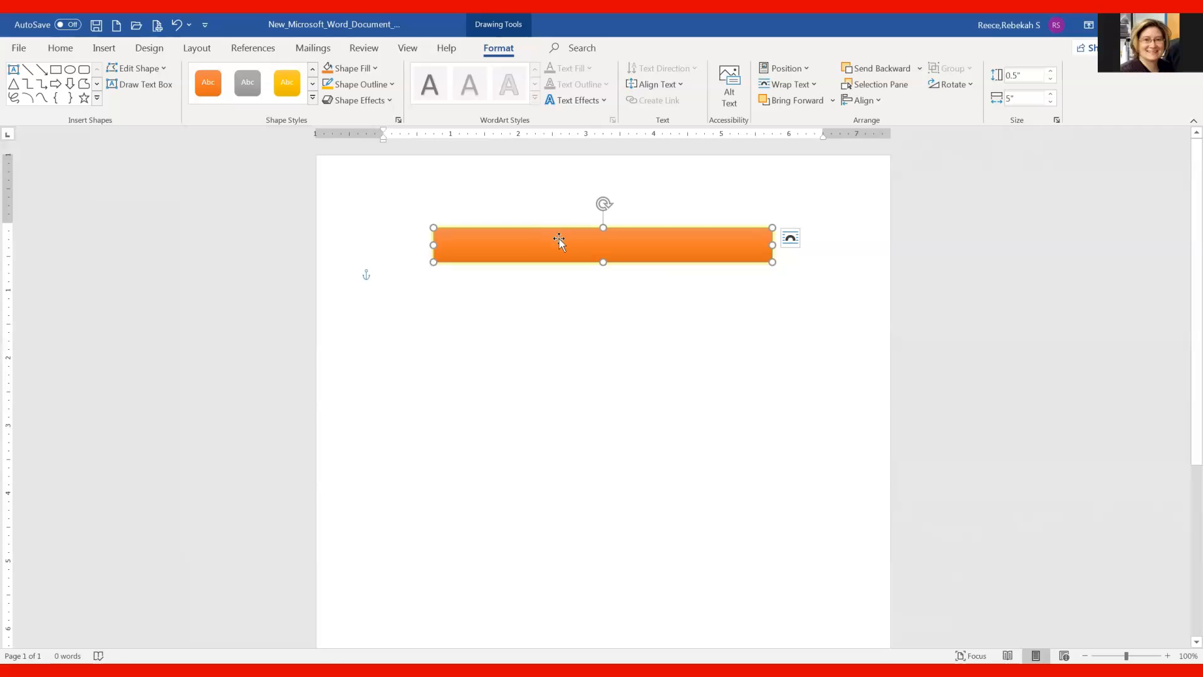
- Add the text "Sunset State College" inside the orange rectangle
right_click(602, 243)
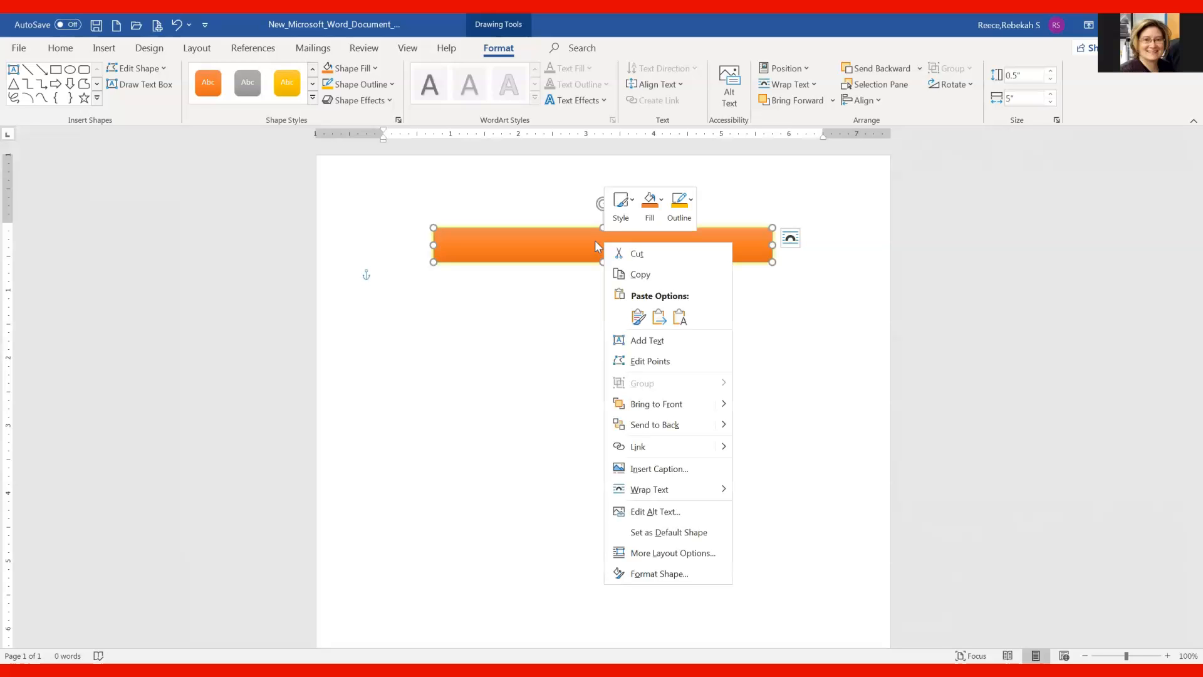
left_click(647, 341)
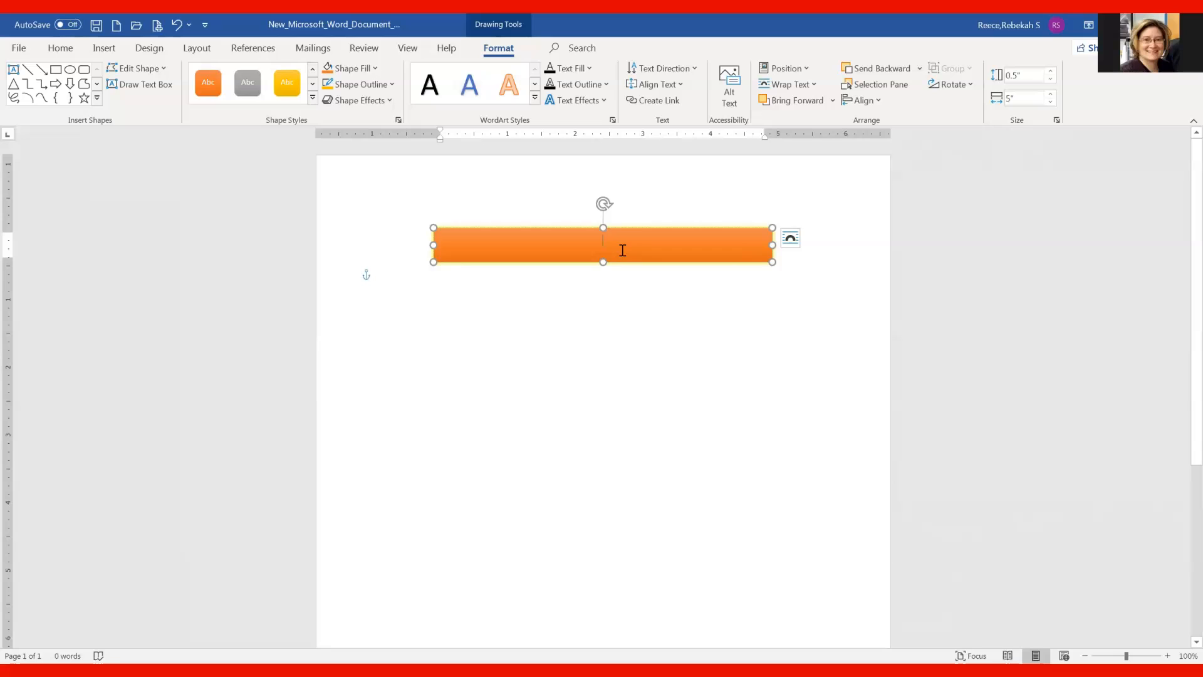
type("Sunset State College")
- Format the banner text "Sunset State College" in bold at 24 points
triple_click(637, 237)
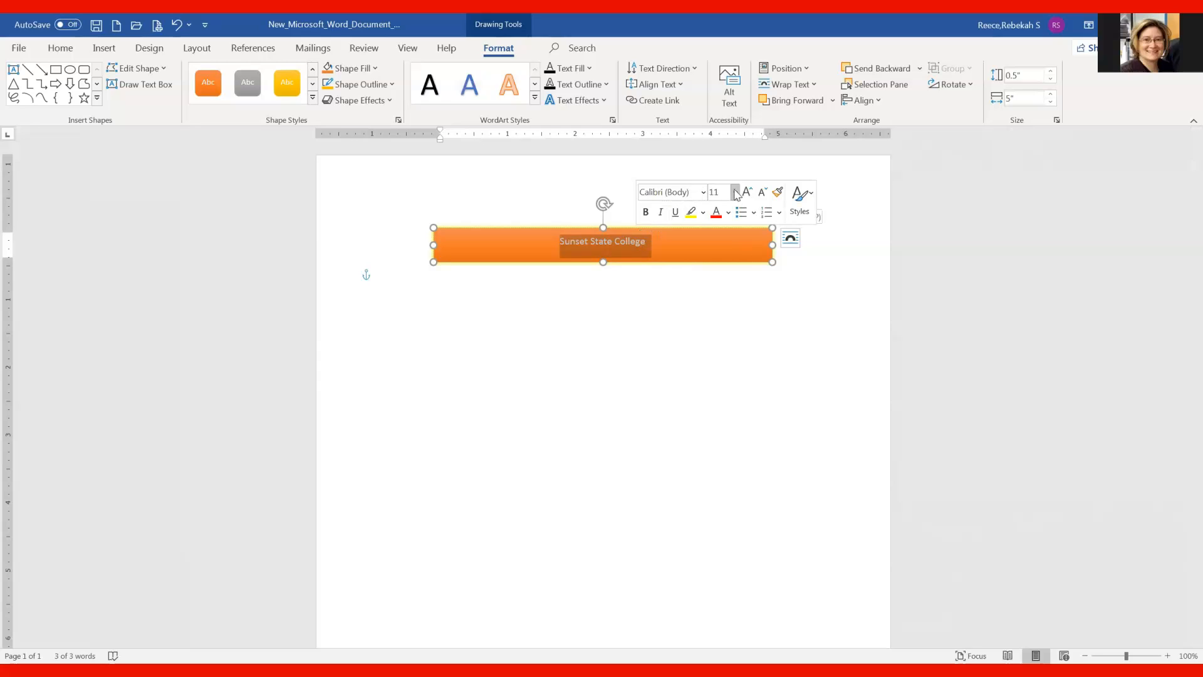
left_click(736, 192)
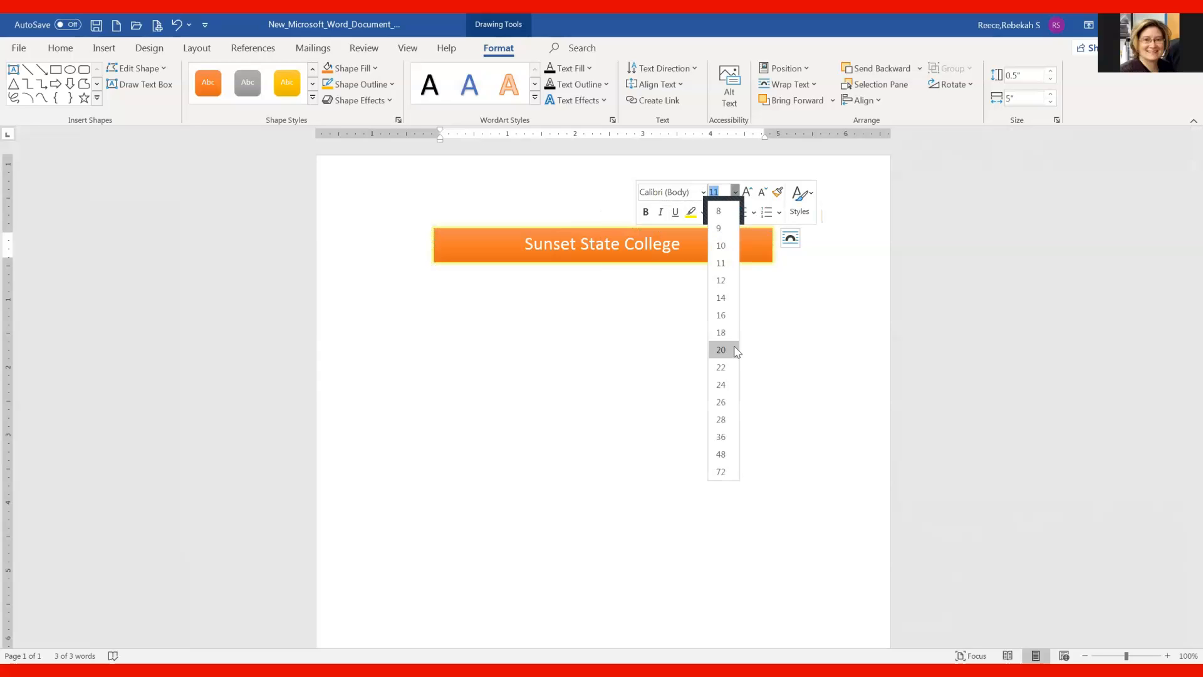
left_click(731, 349)
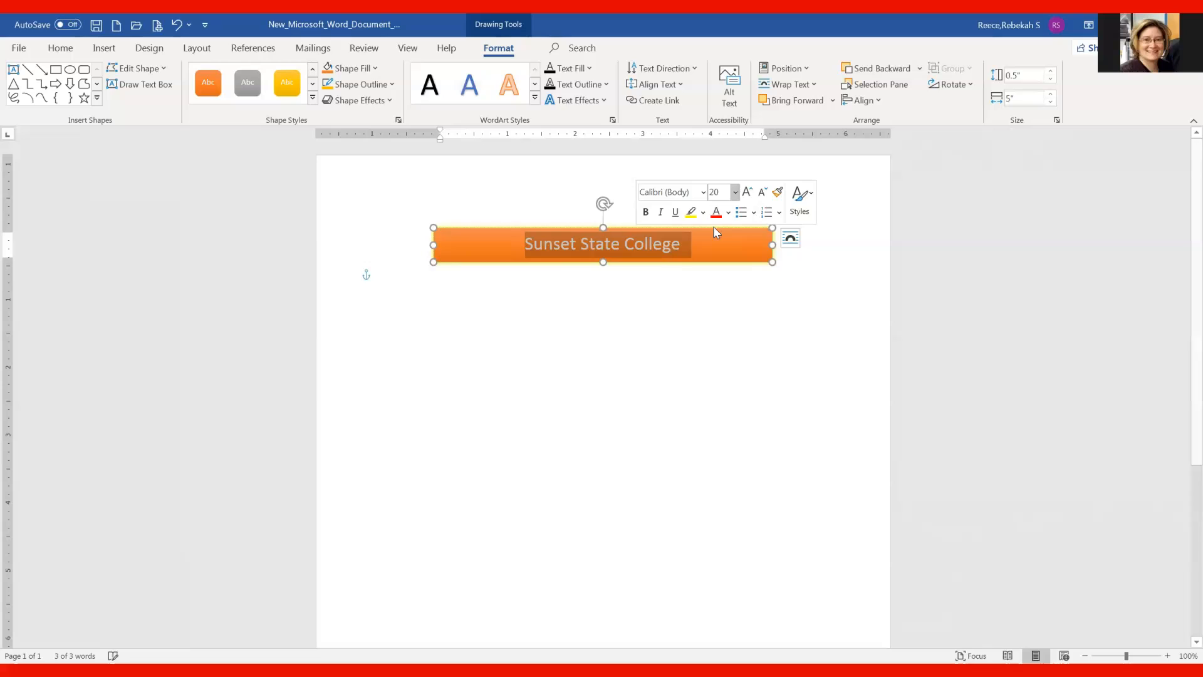
double_click(748, 193)
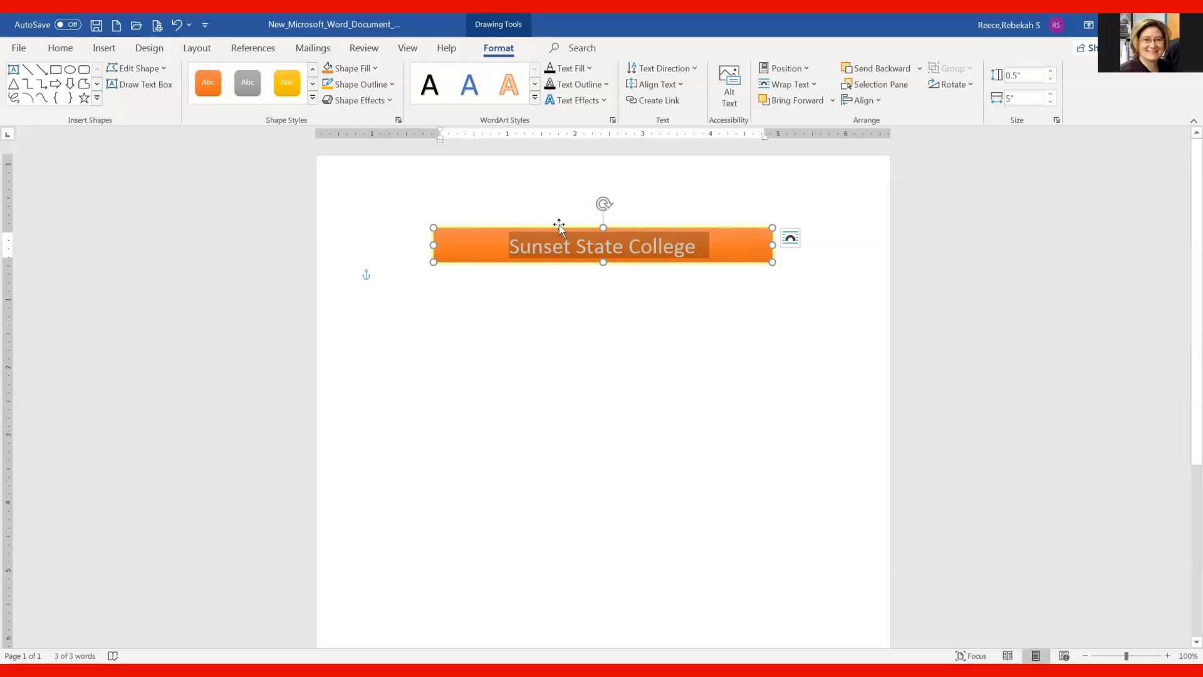
right_click(591, 245)
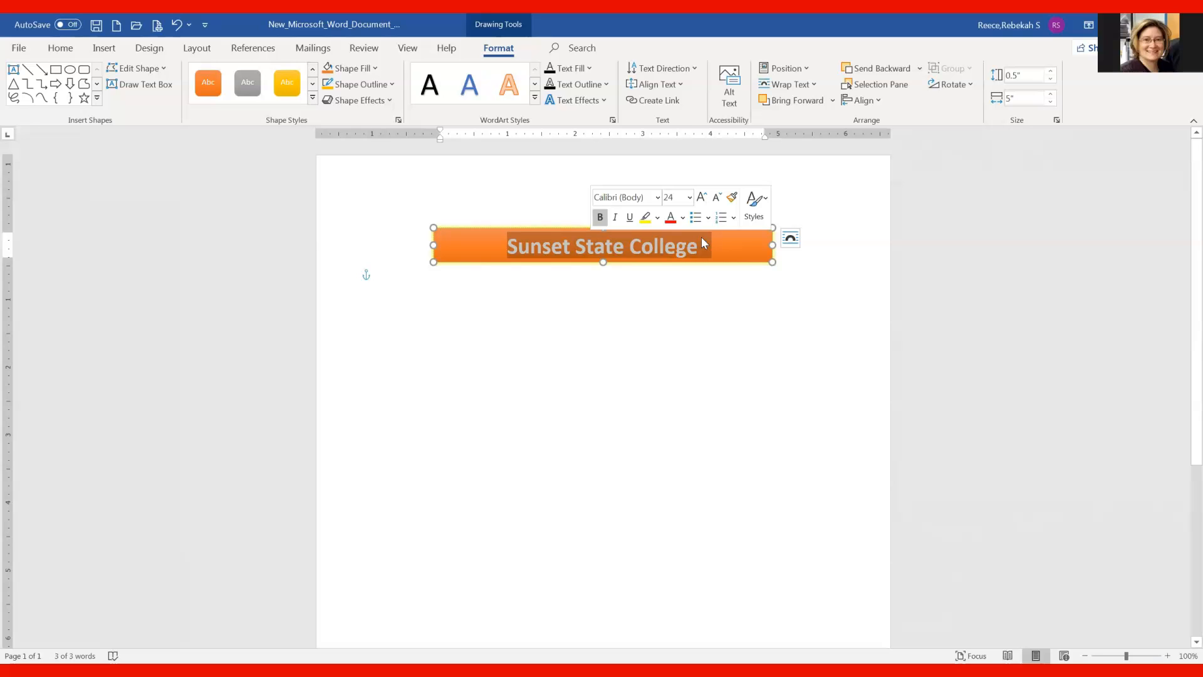
right_click(705, 273)
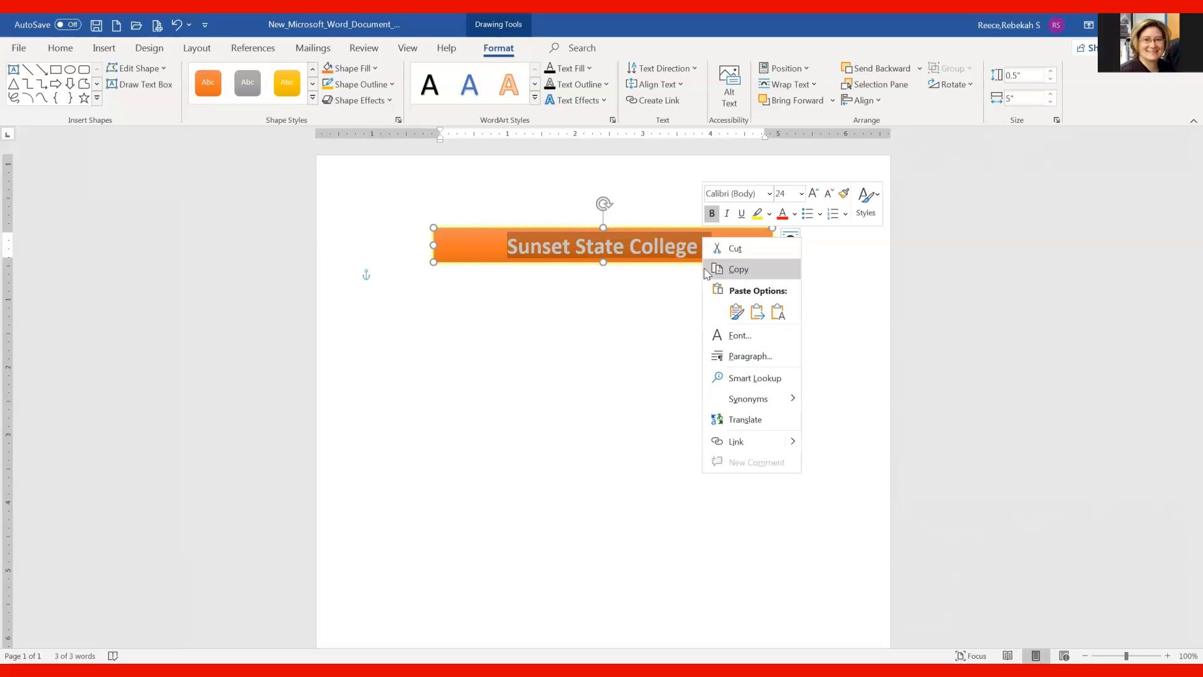
key("Escape")
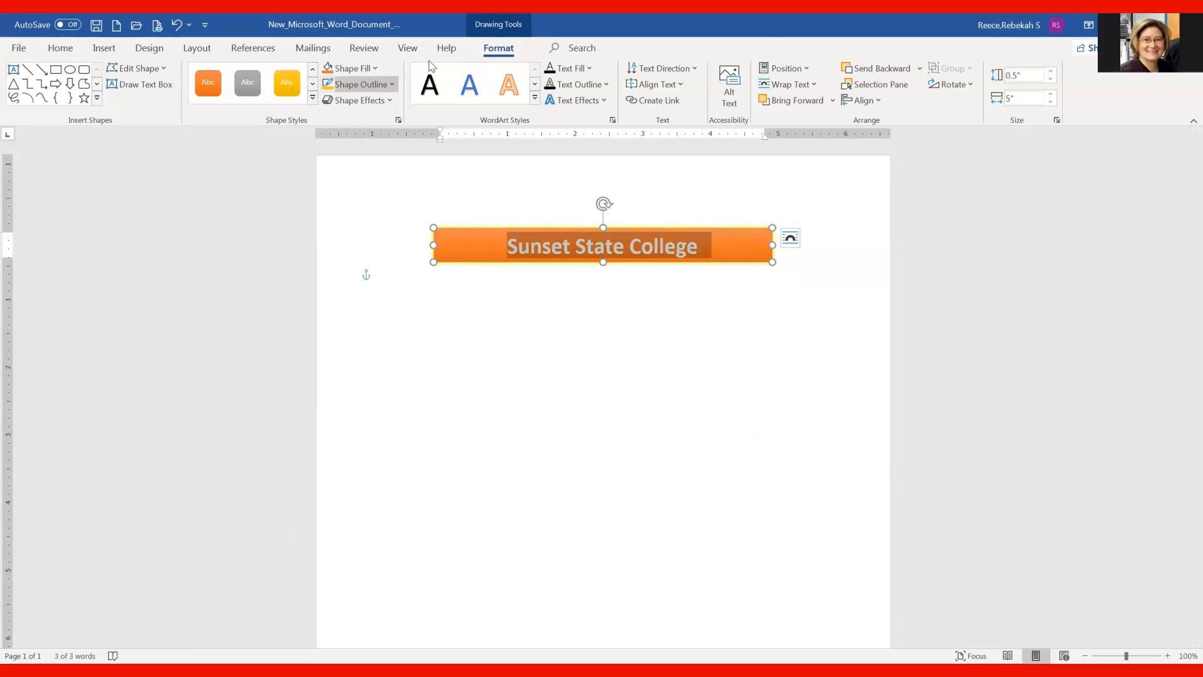
- Start saving the document under a new name, entering "Sunset State College" as the file name
left_click(20, 49)
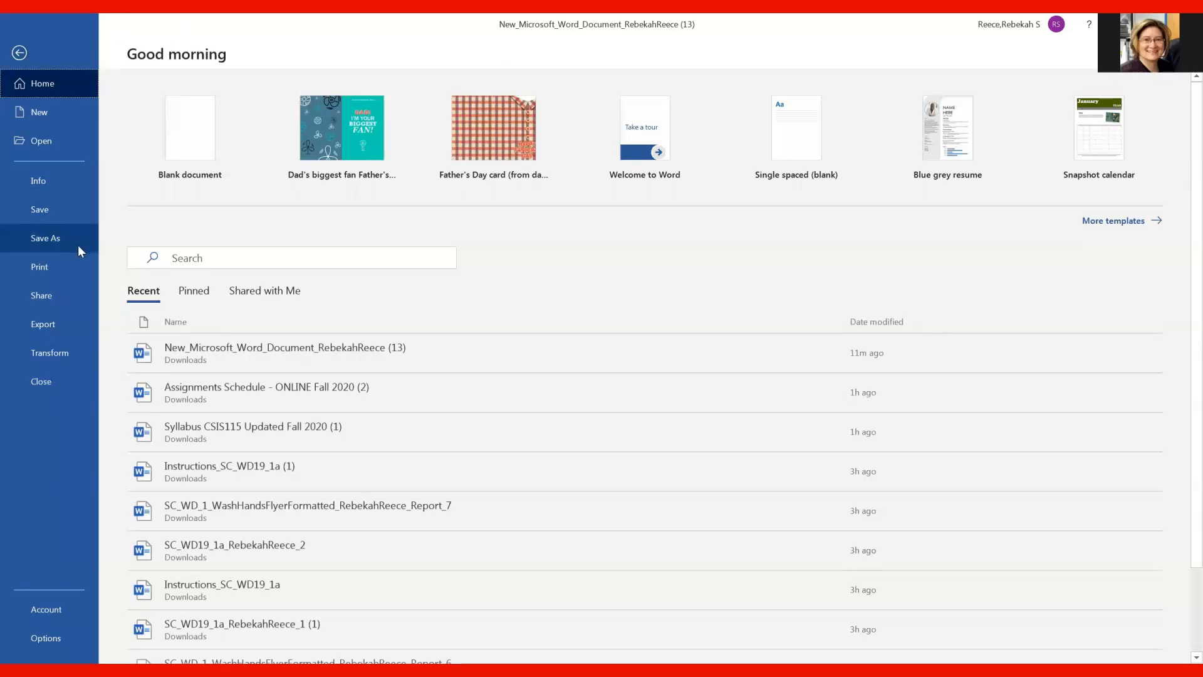
left_click(45, 237)
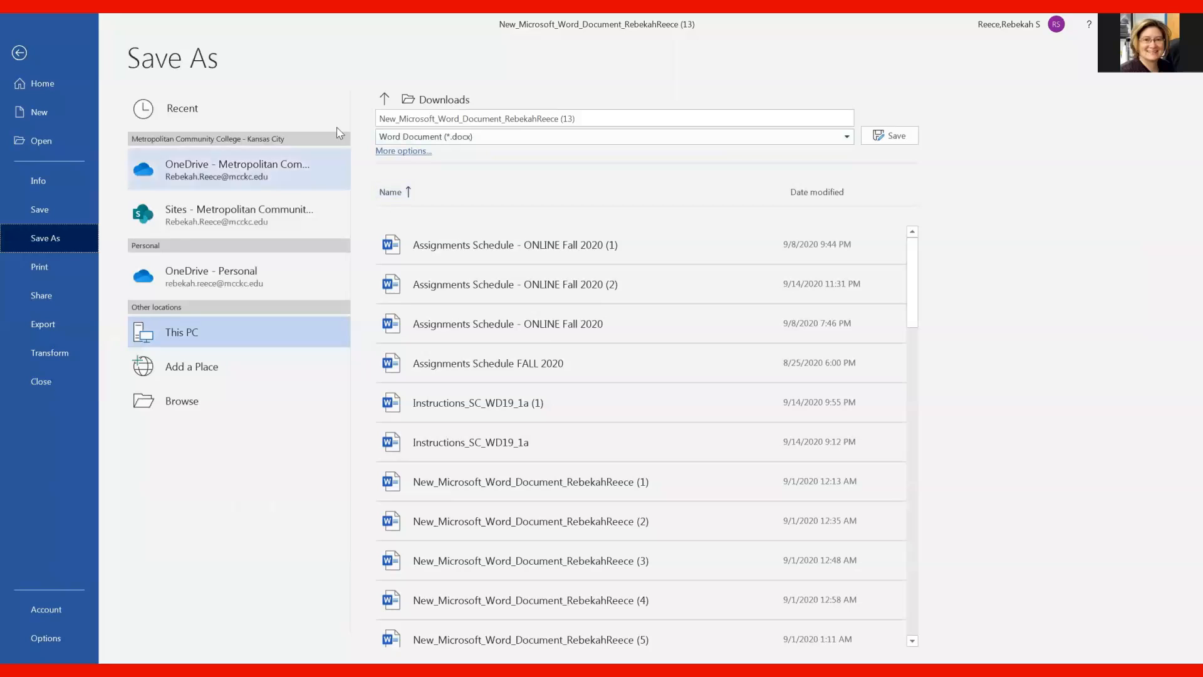
left_click(577, 118)
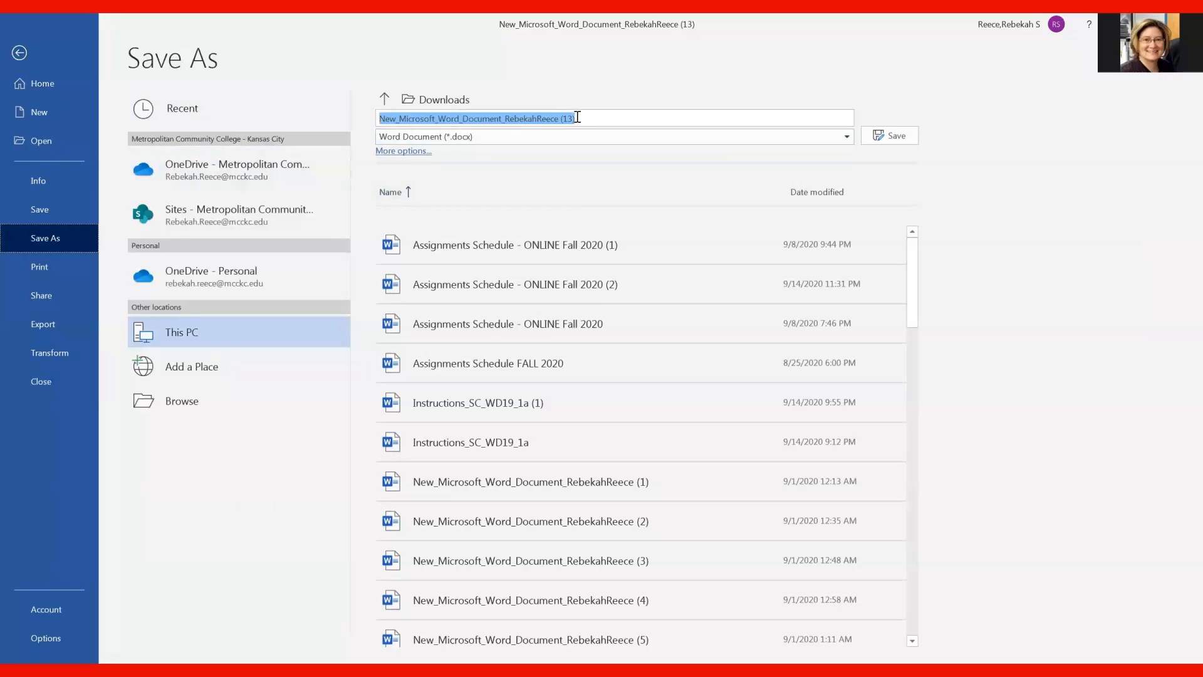
type("Sunset State College")
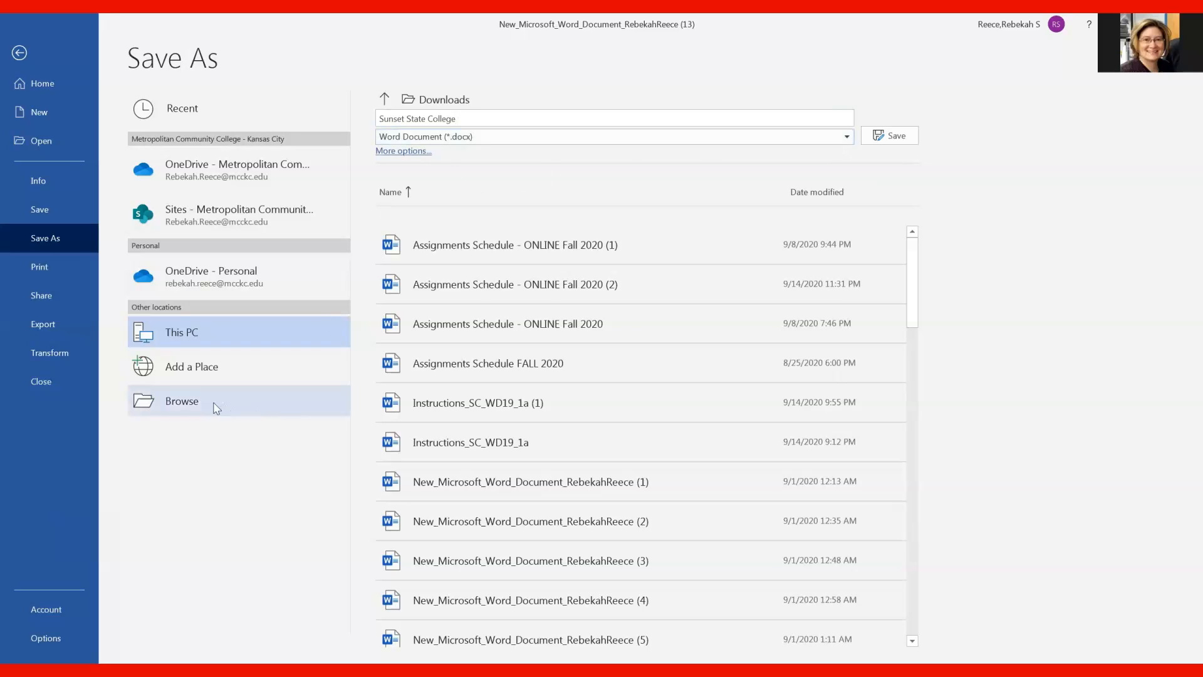
- Save the document as SunsetStateLetterhead in the Fall 2020 CSIS 115 folder on the Desktop
left_click(187, 401)
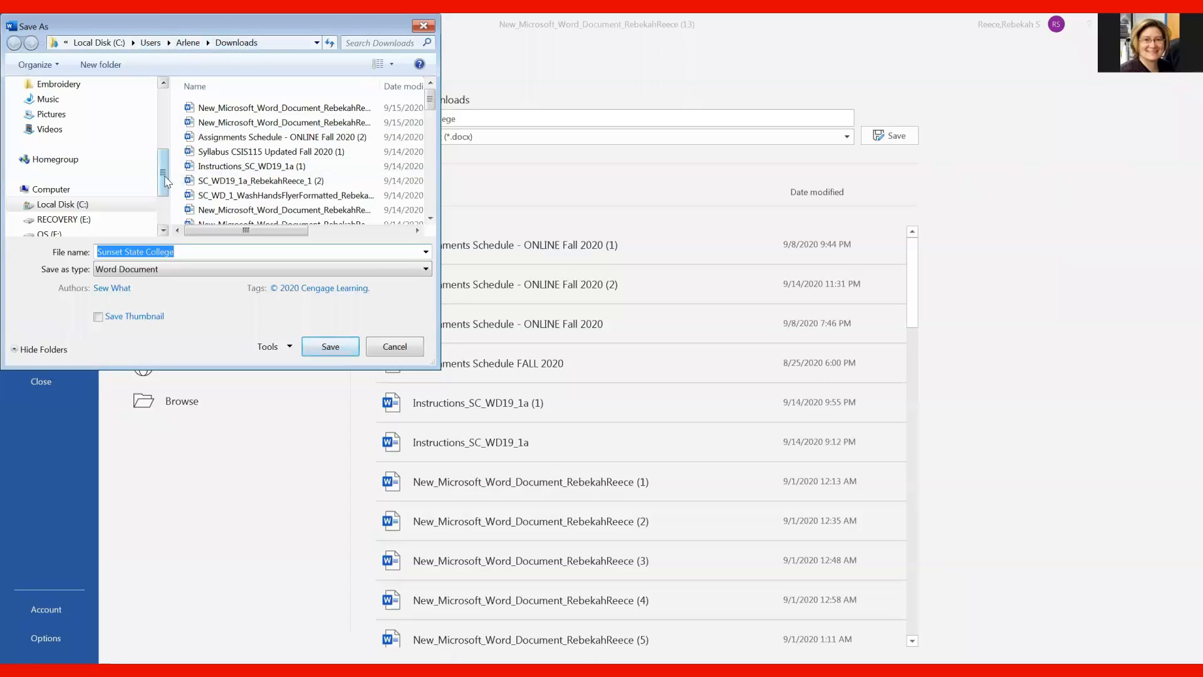
left_click_drag(165, 182, 165, 123)
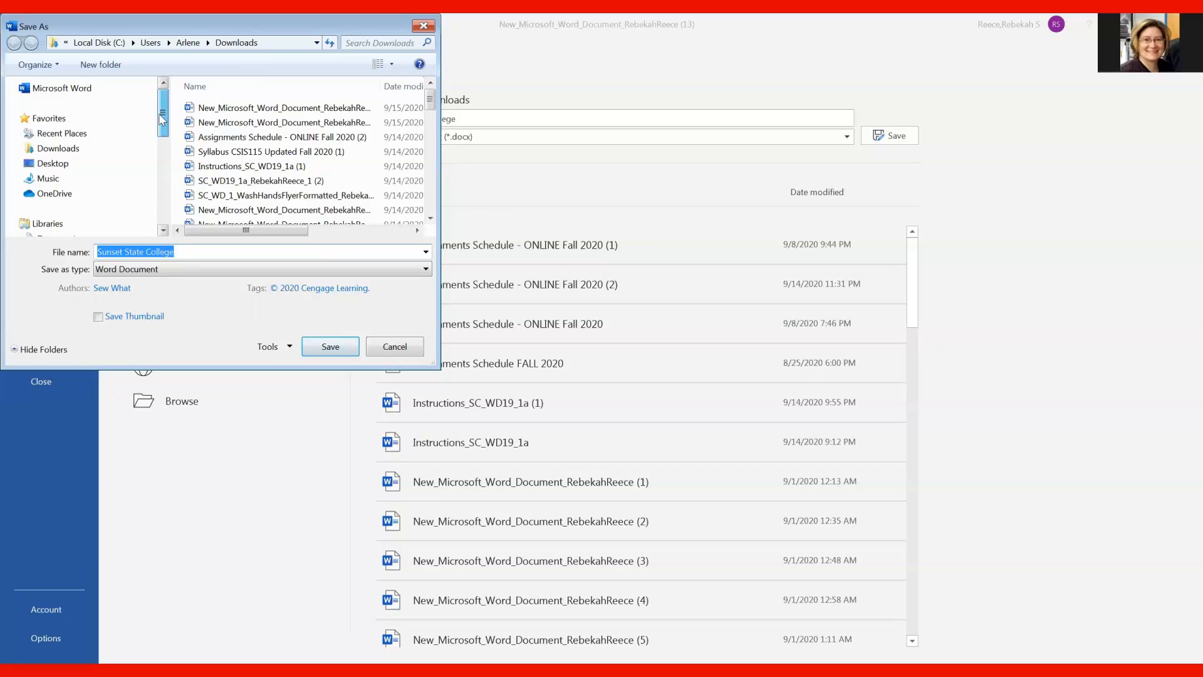
left_click(50, 166)
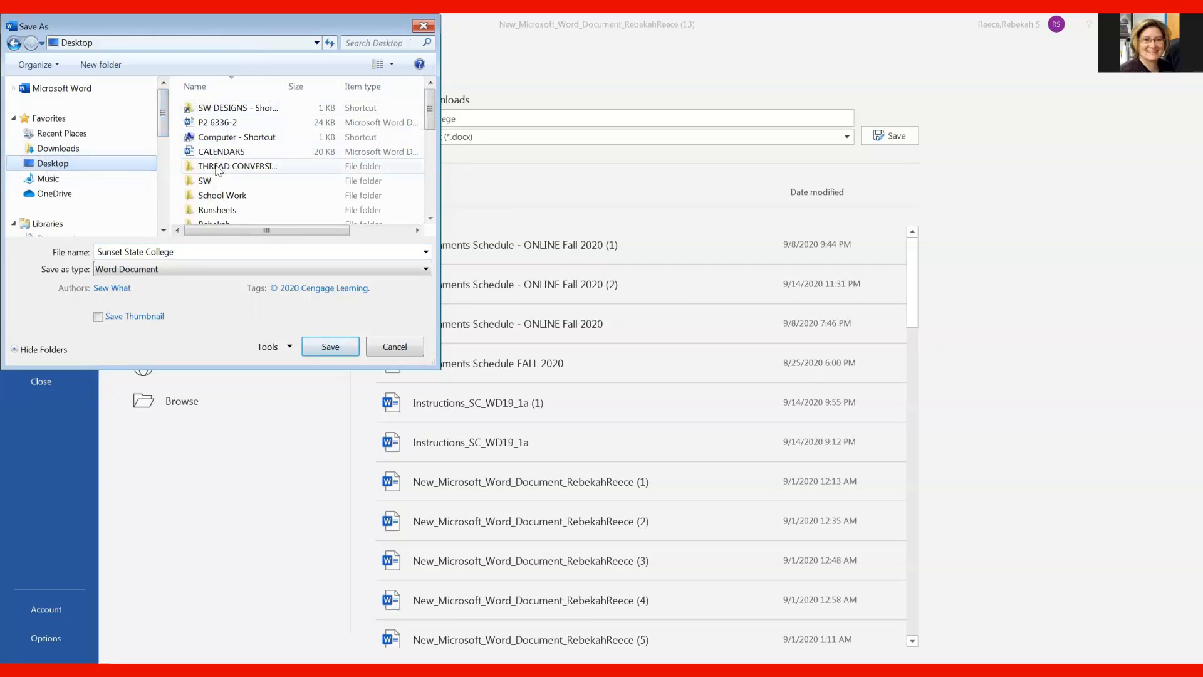
scroll(218, 173, "down", 5)
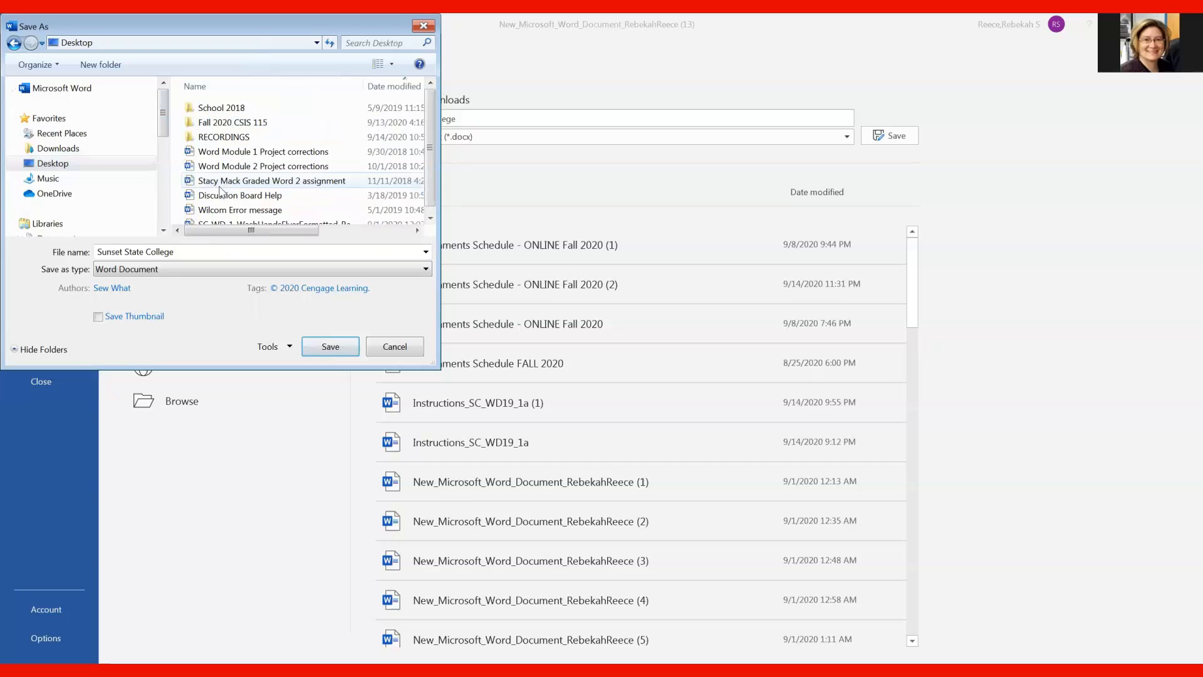
double_click(214, 125)
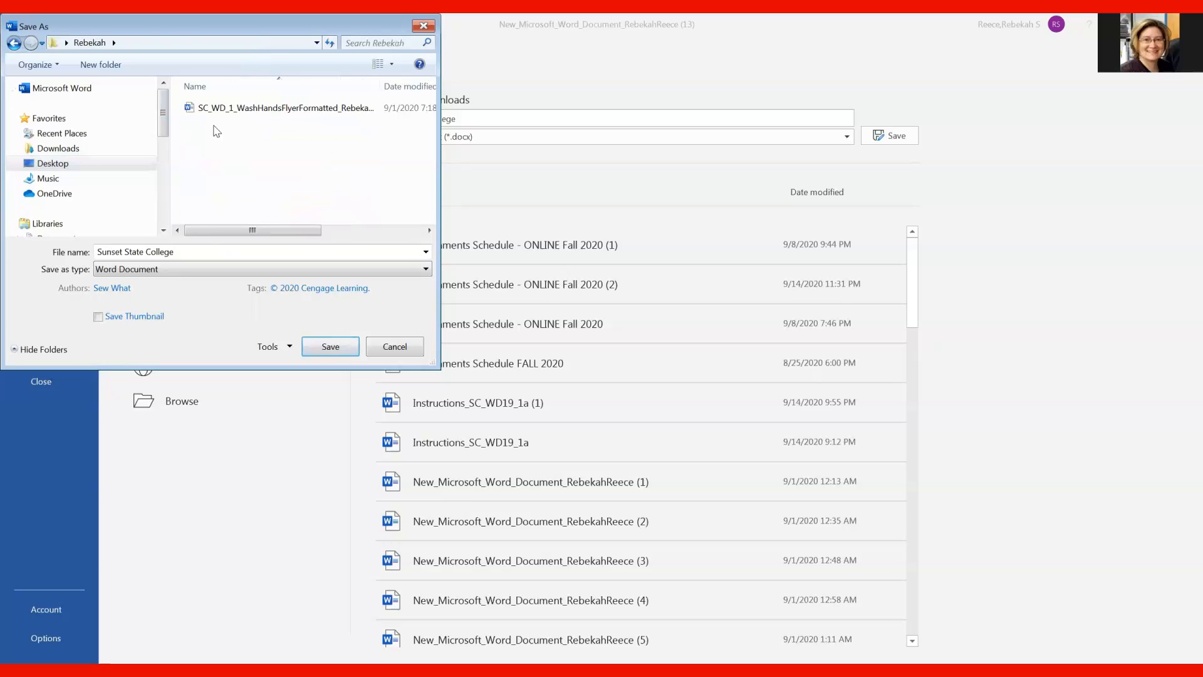
left_click(225, 250)
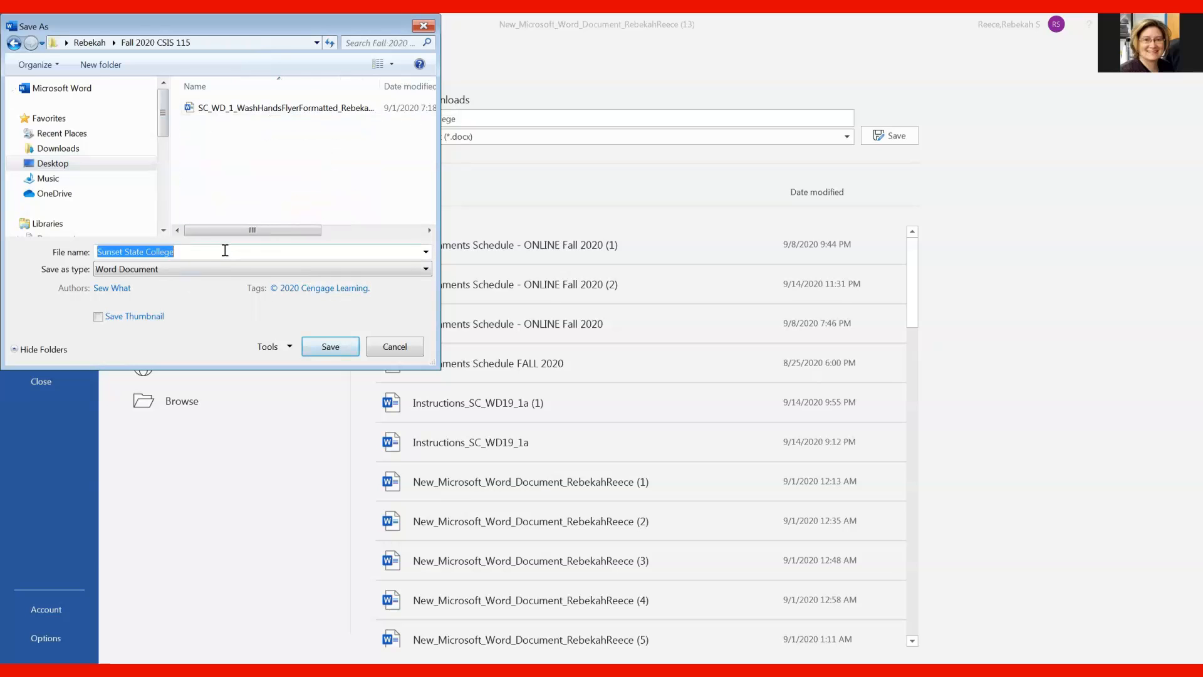
left_click(225, 250)
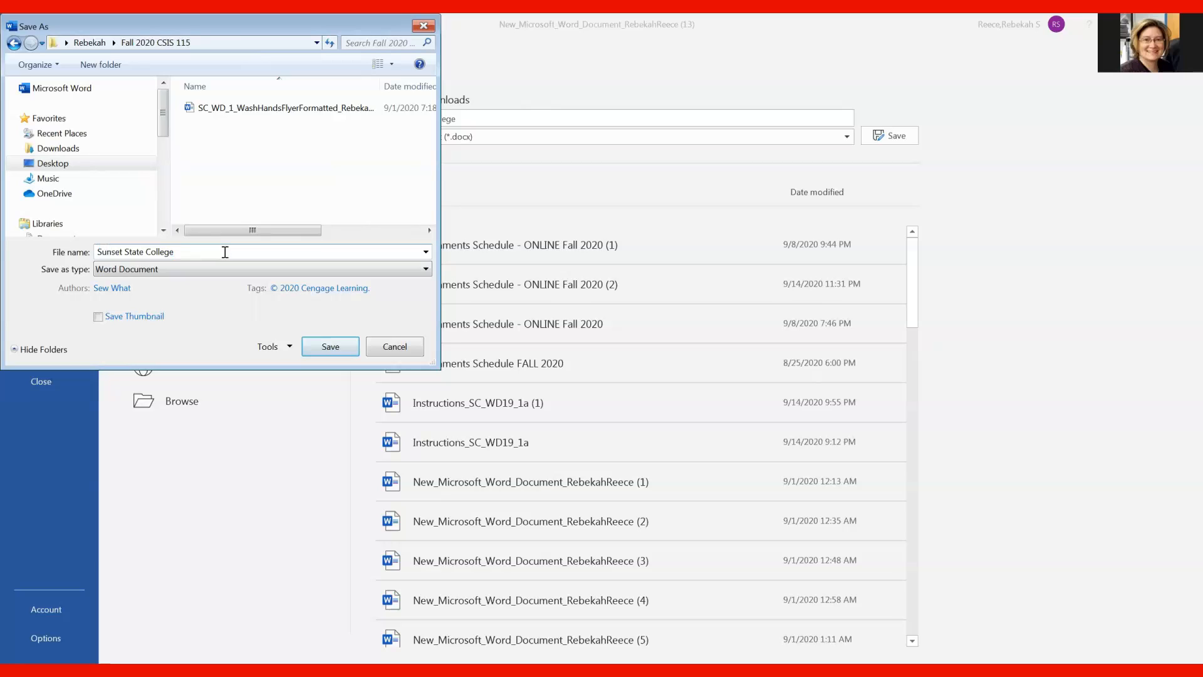
left_click_drag(225, 252, 89, 273)
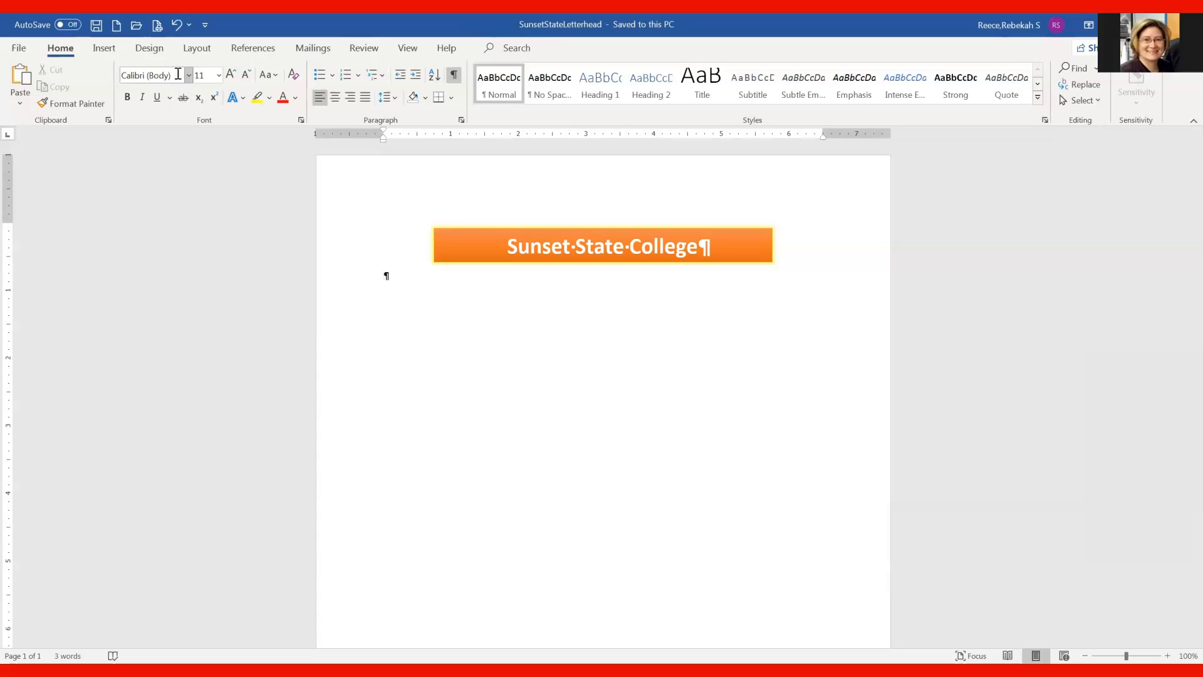
- Move the pasted copy of the eagle picture to the right end of the orange banner, level with it
left_click(104, 48)
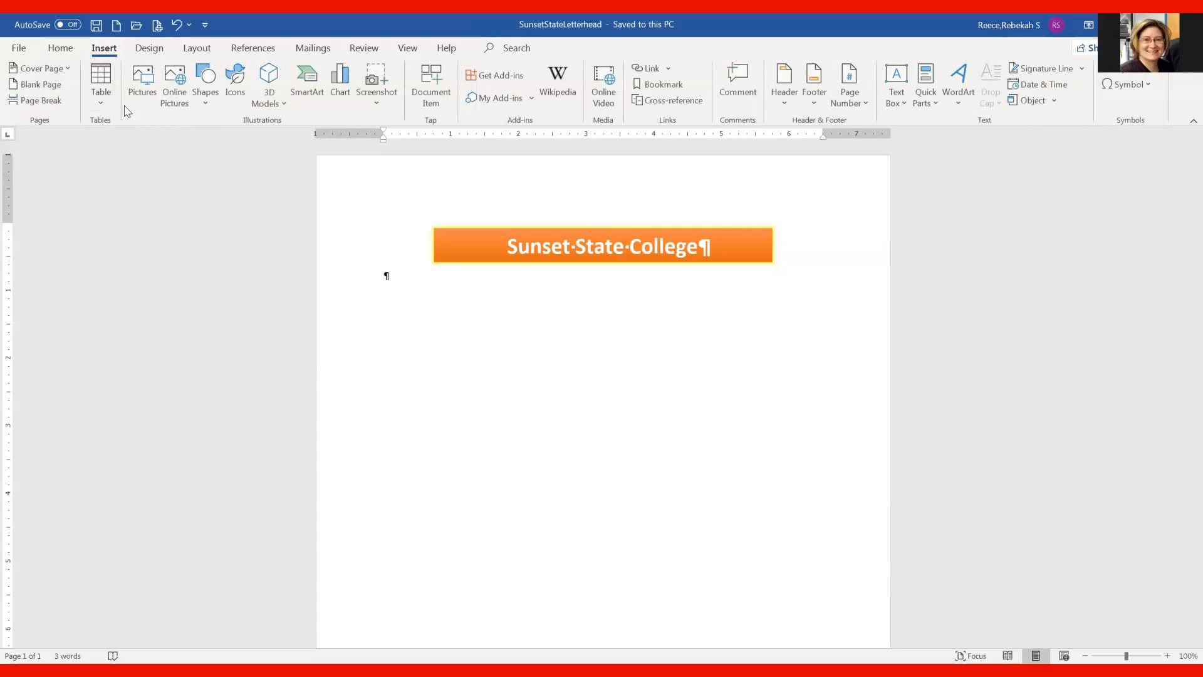
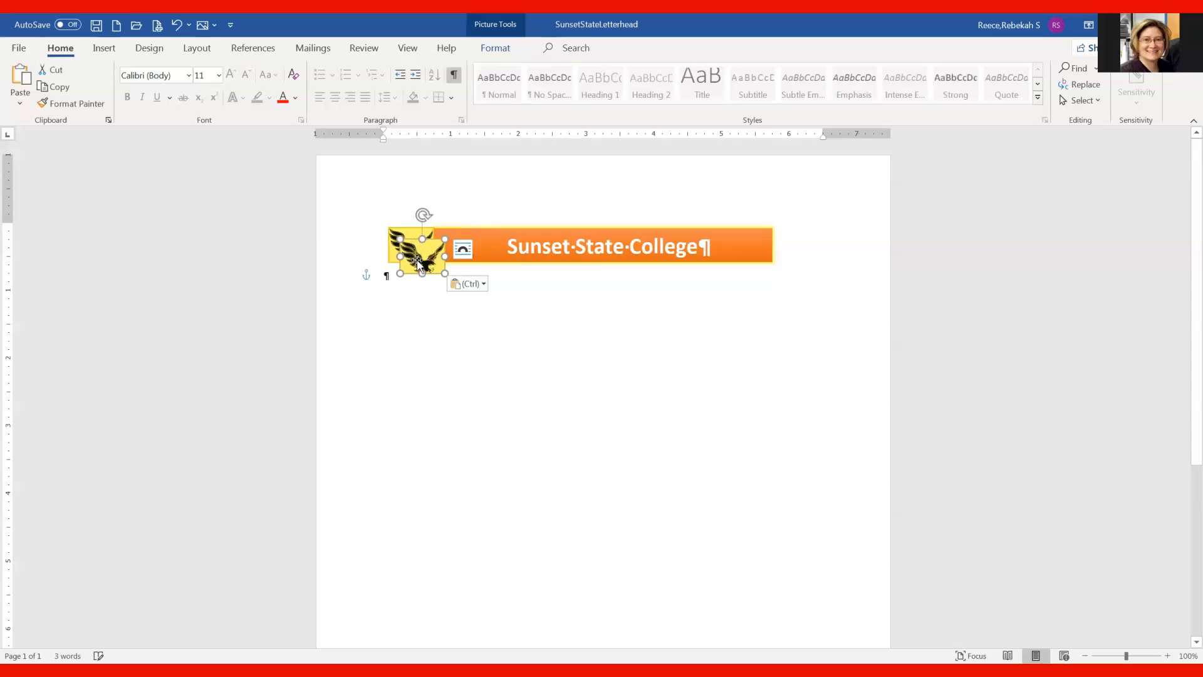
left_click_drag(417, 260, 785, 249)
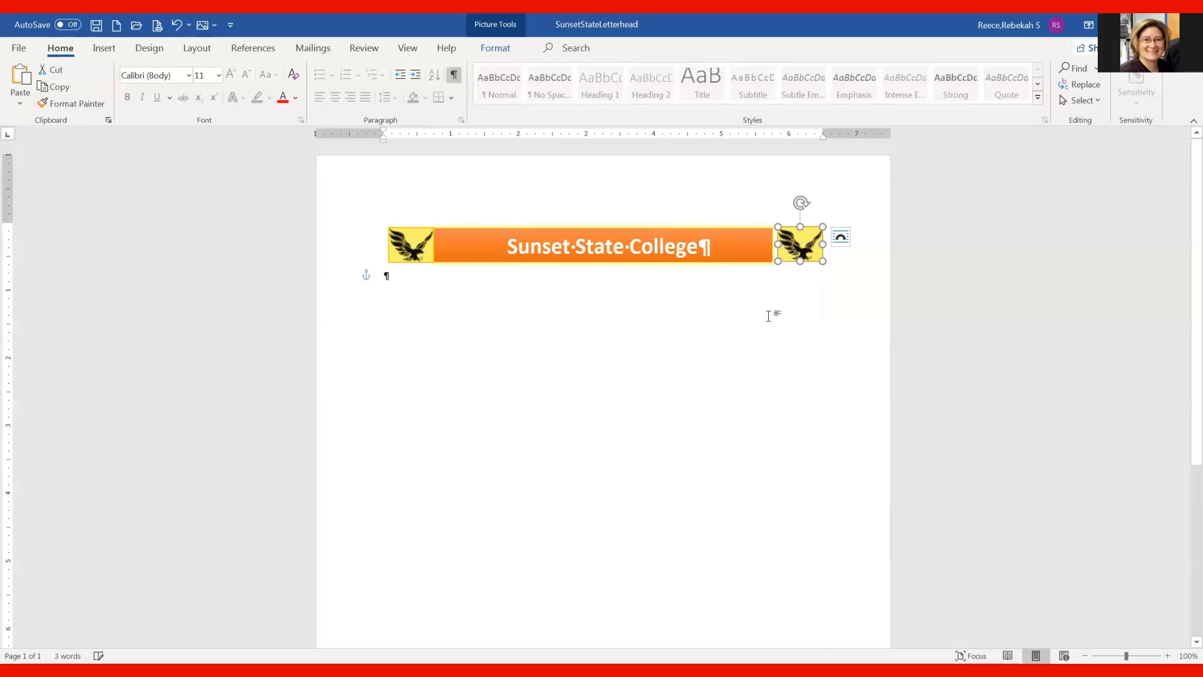
left_click(708, 341)
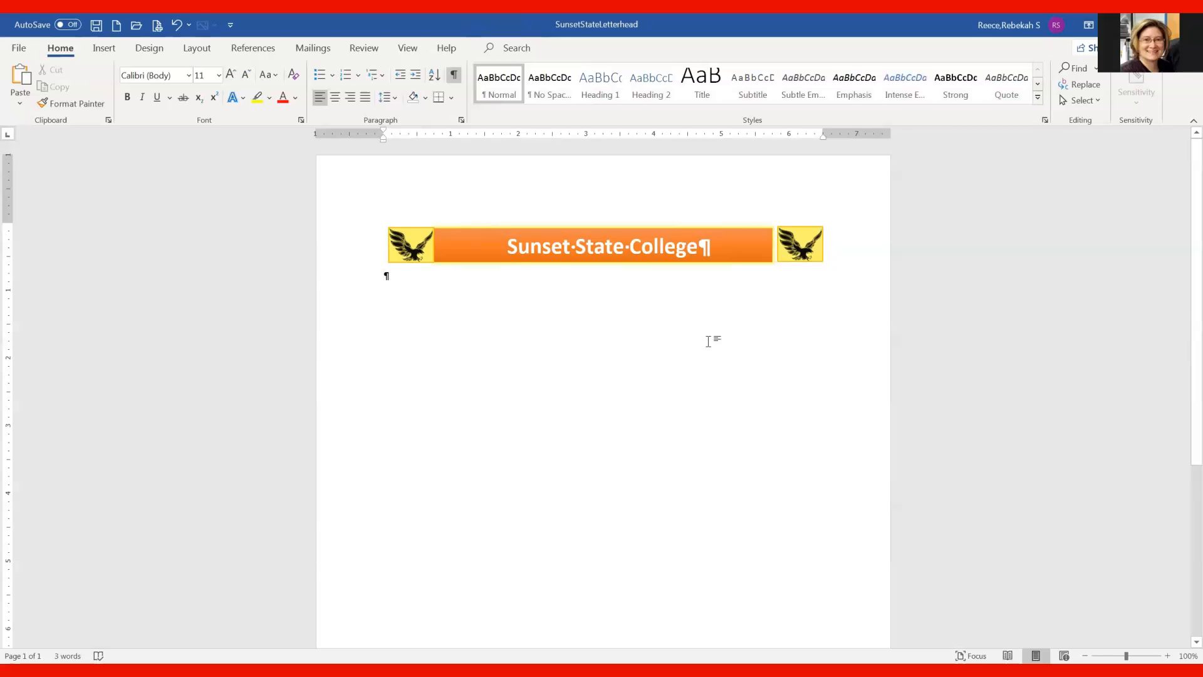
- Flip the eagle picture at the right end of the banner horizontally so it mirrors the one on the left
right_click(776, 579)
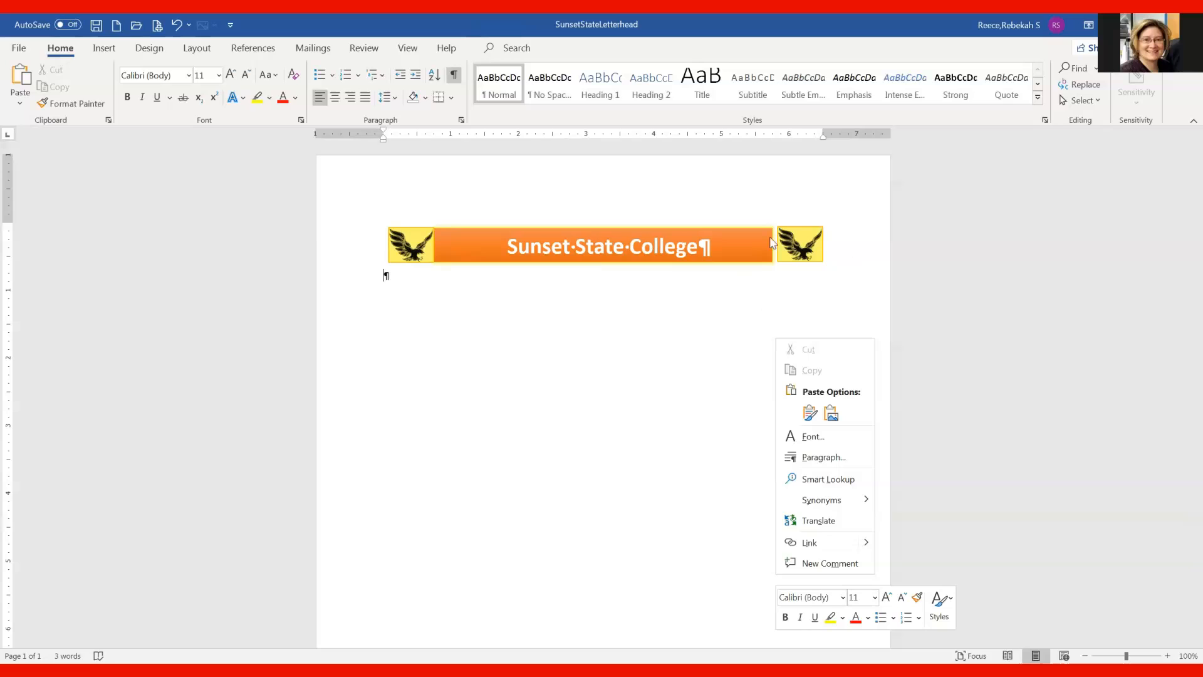
left_click(825, 247)
left_click(814, 258)
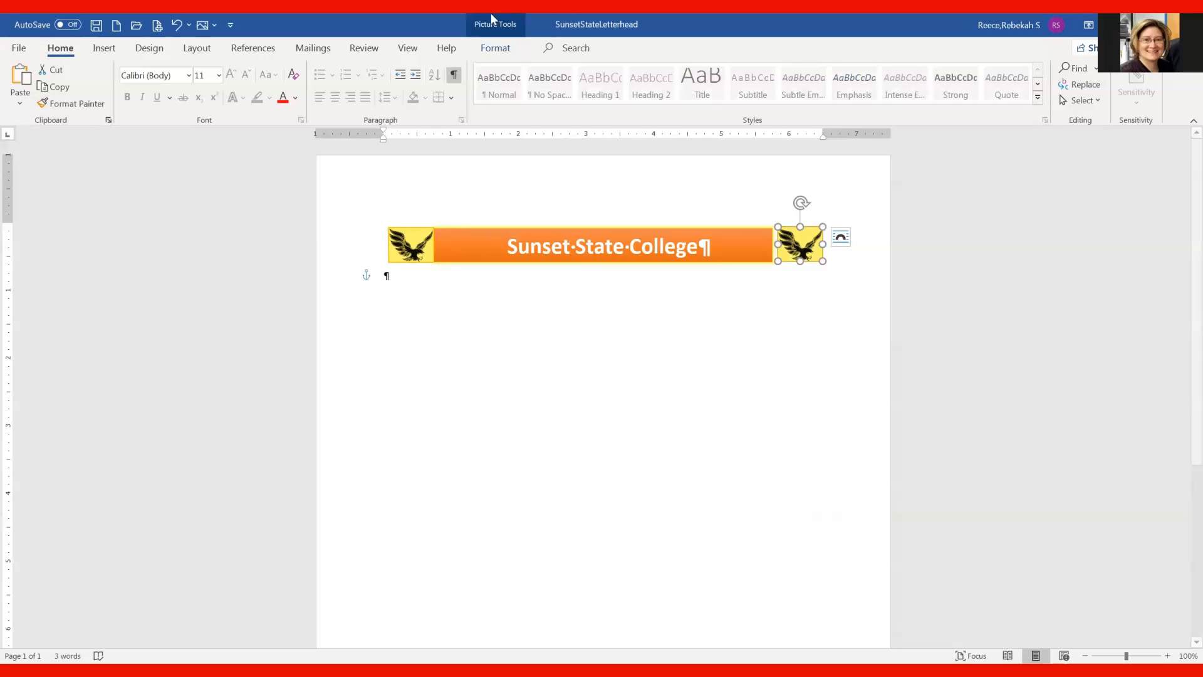
left_click(408, 49)
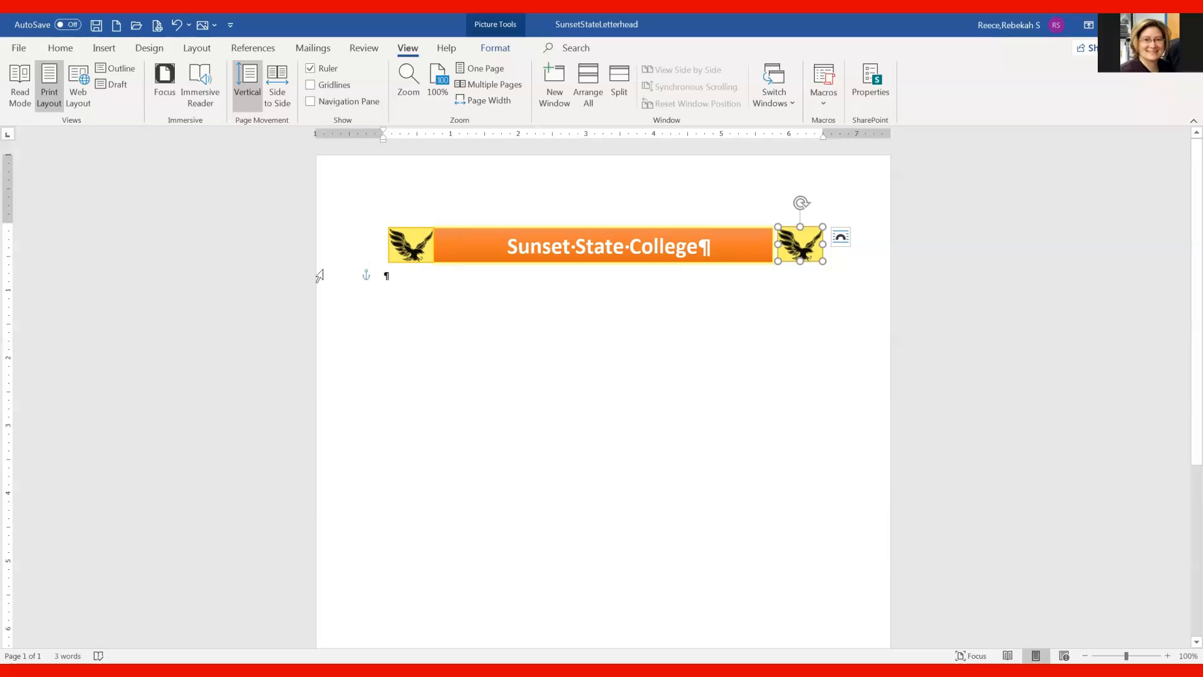
left_click(504, 51)
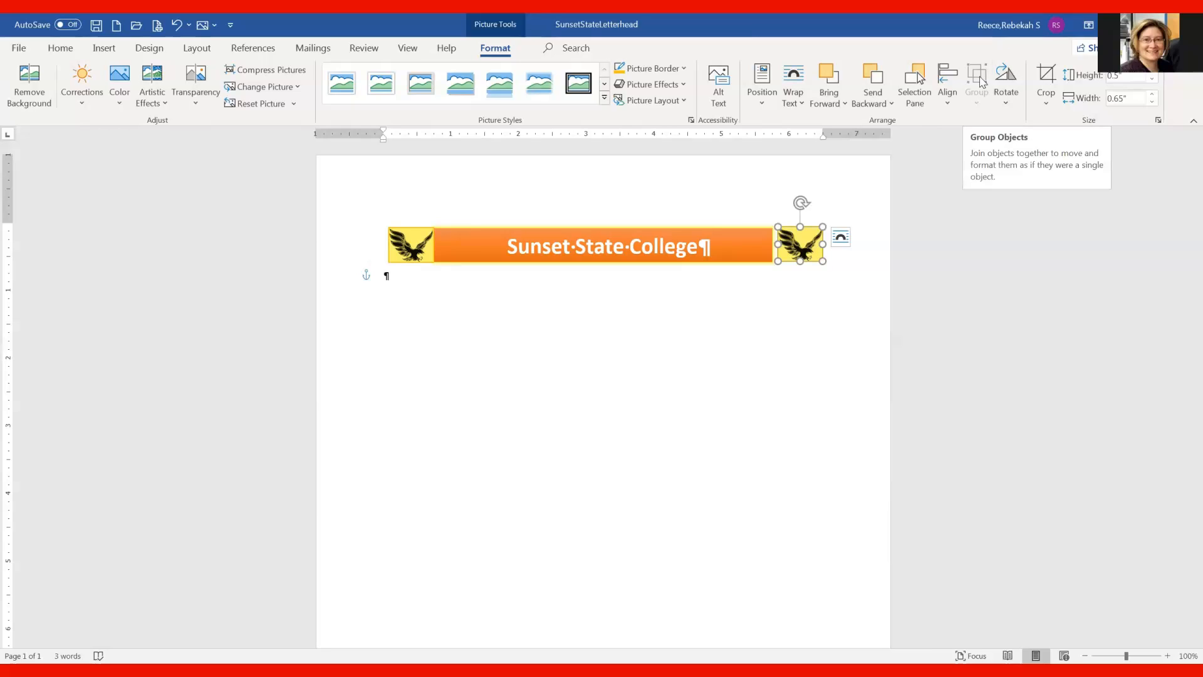
left_click(1007, 105)
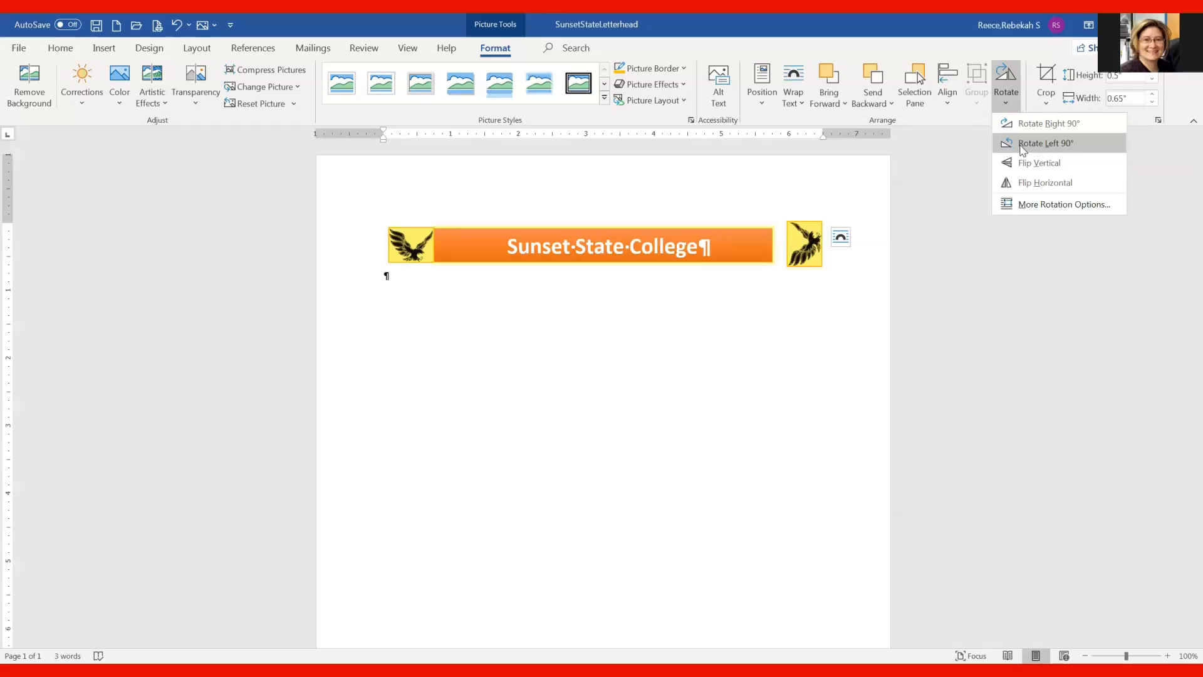
left_click(1019, 183)
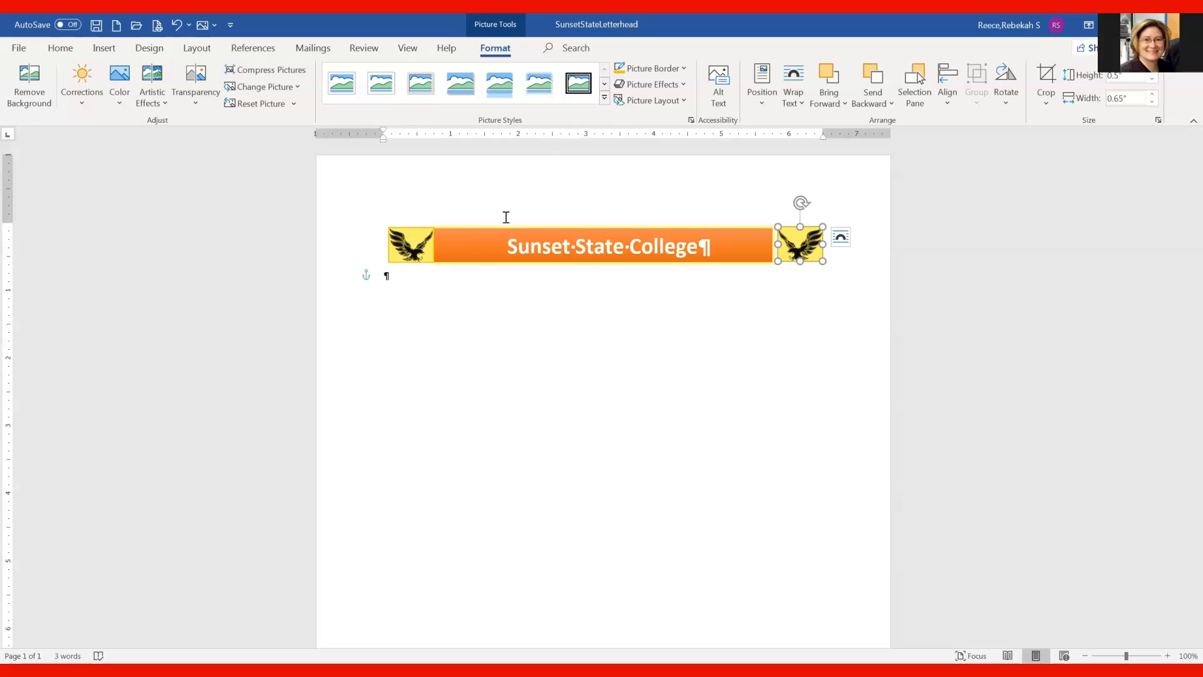
left_click(386, 274)
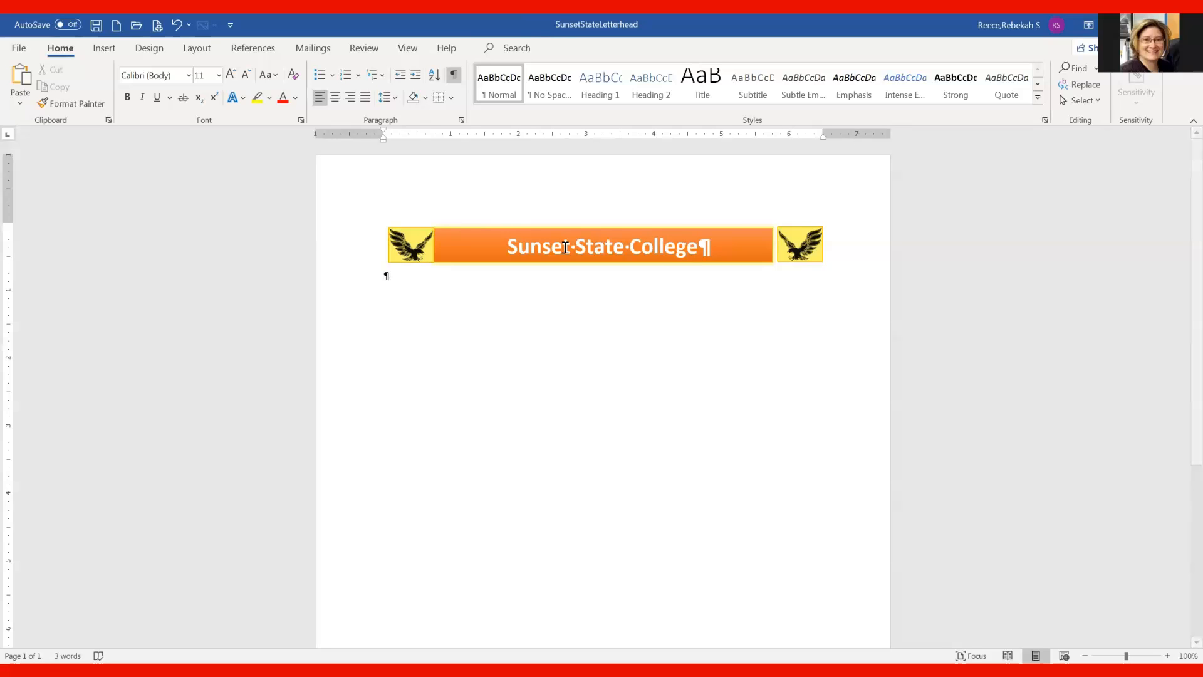
right_click(565, 247)
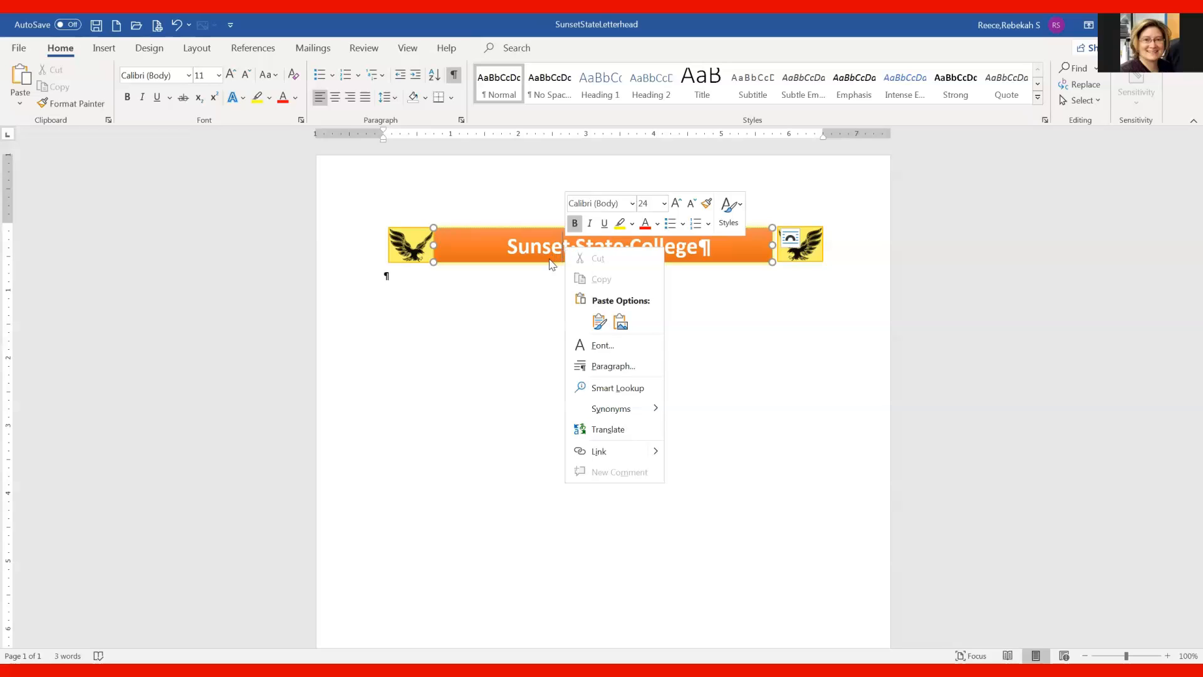
key("Escape")
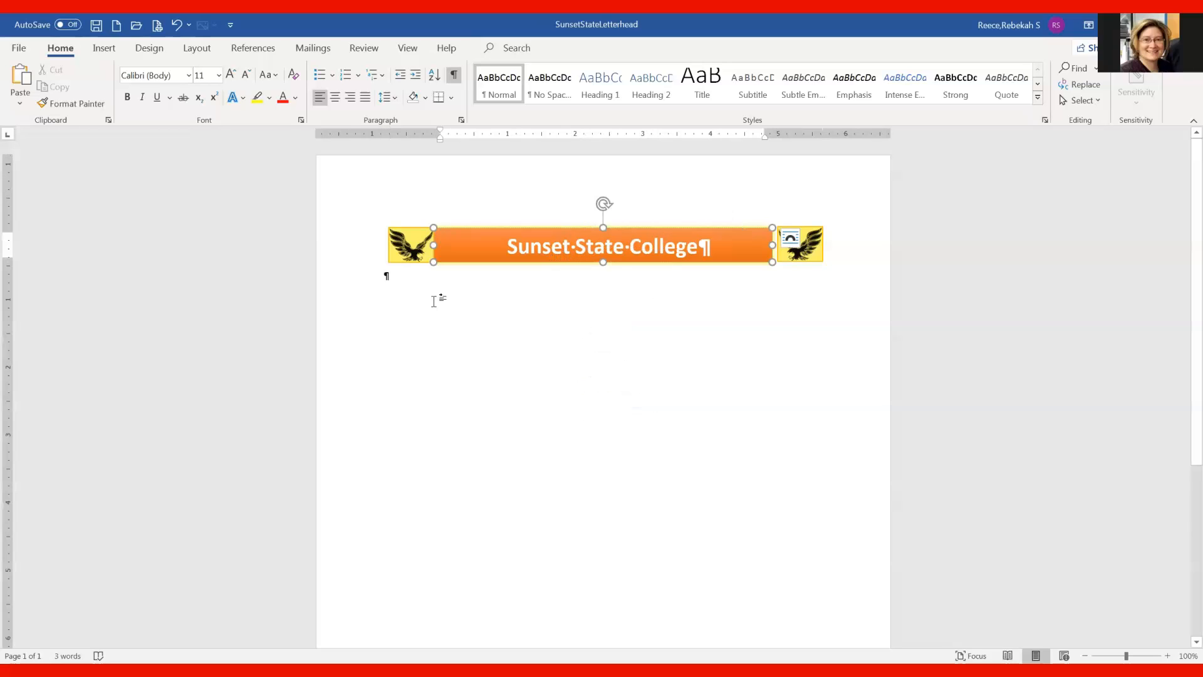
left_click(568, 264)
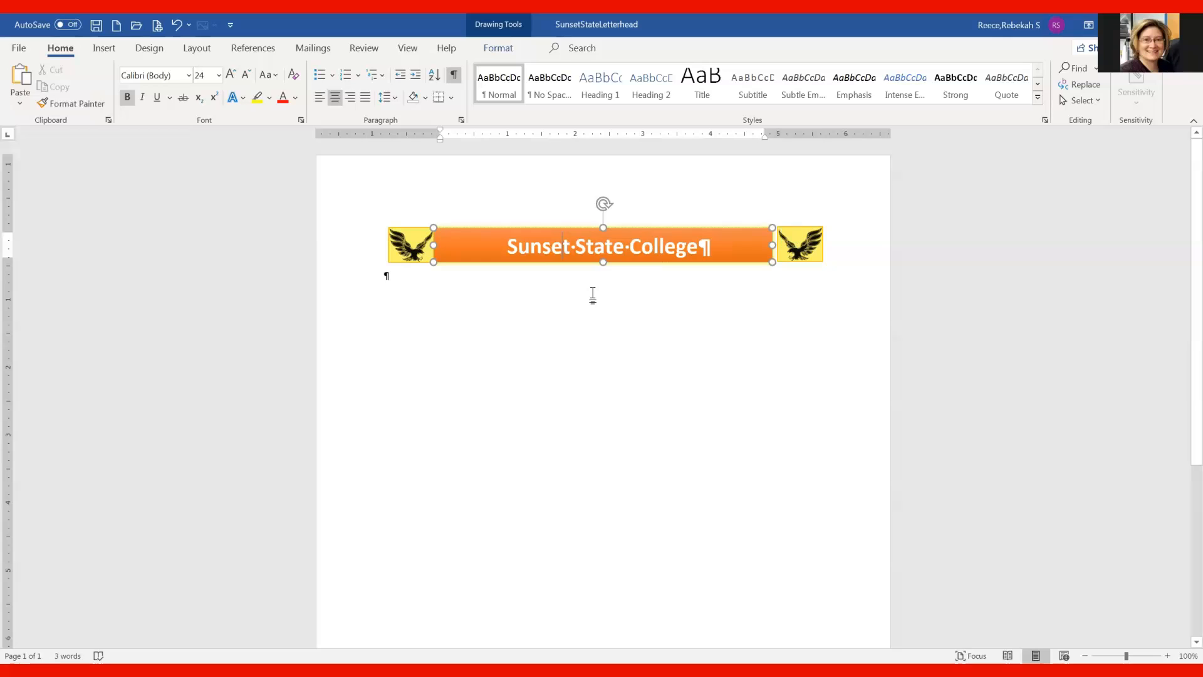
double_click(592, 294)
key("ctrl+a")
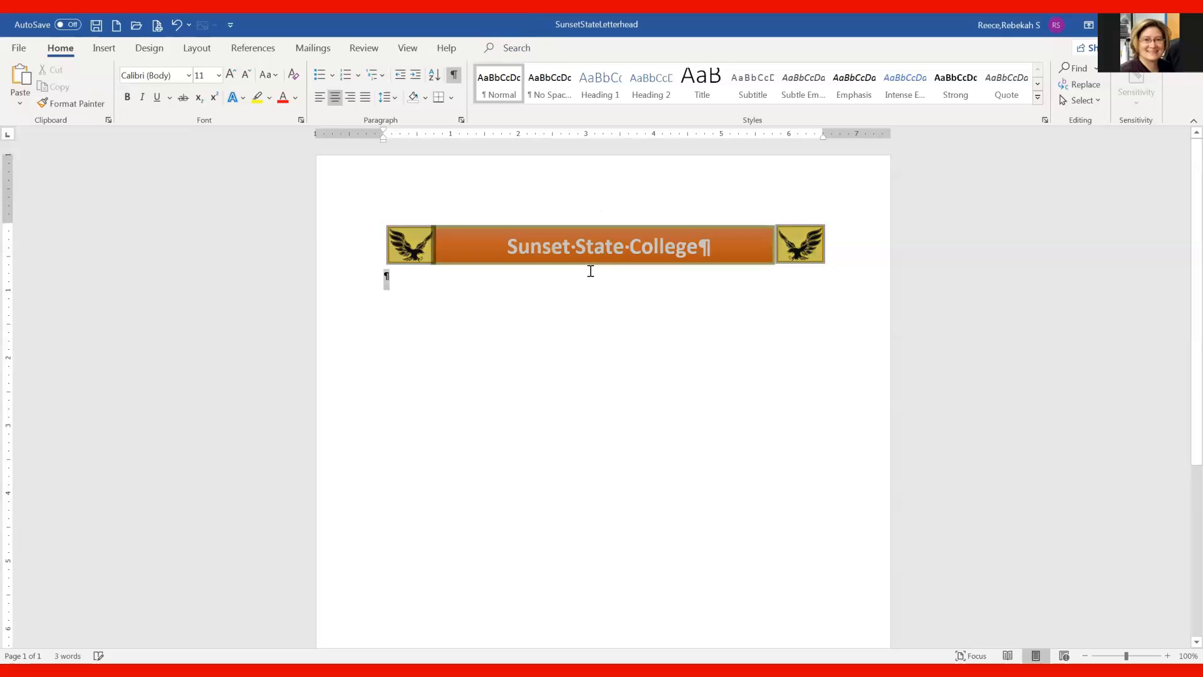
left_click(590, 270)
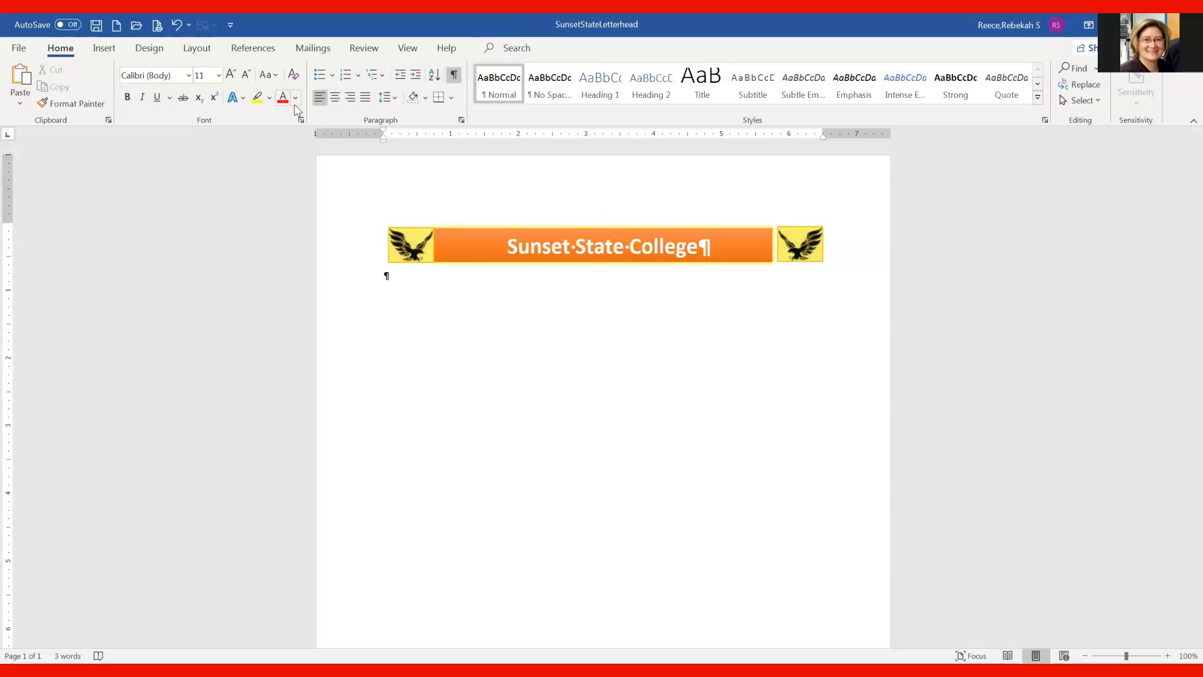
- Center the line below the banner and enter "Office of Admissions" followed by a comma and the office's street address
left_click(333, 99)
type("Office of Admissions")
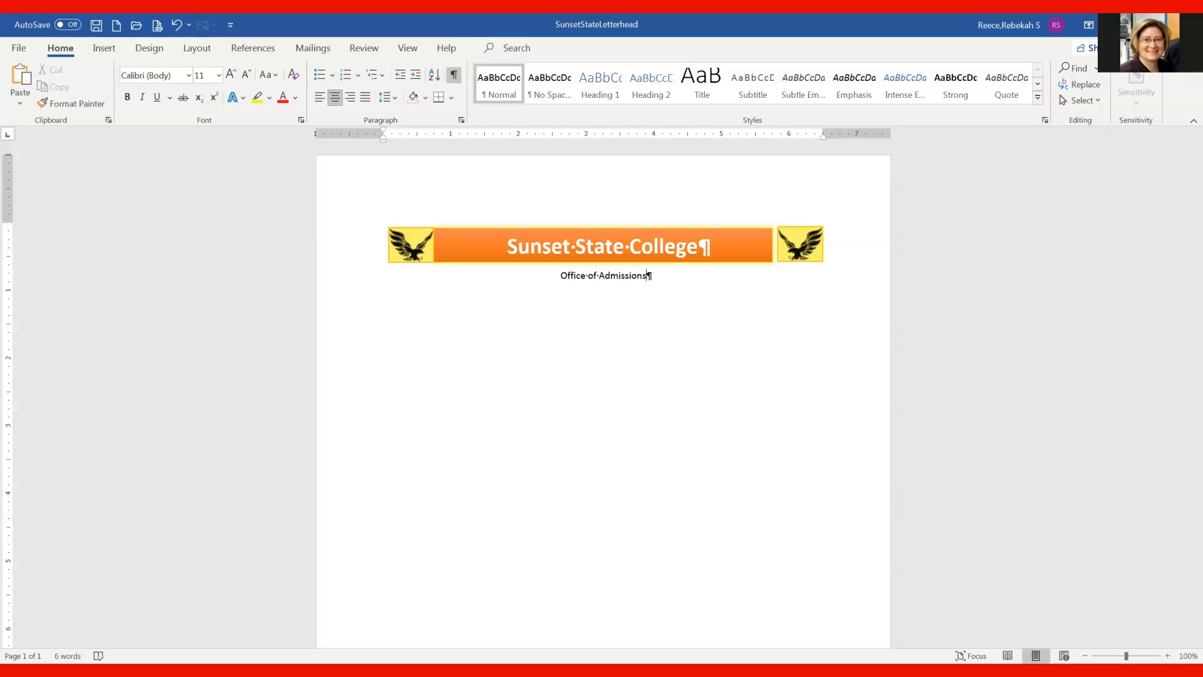
type(", 10012")
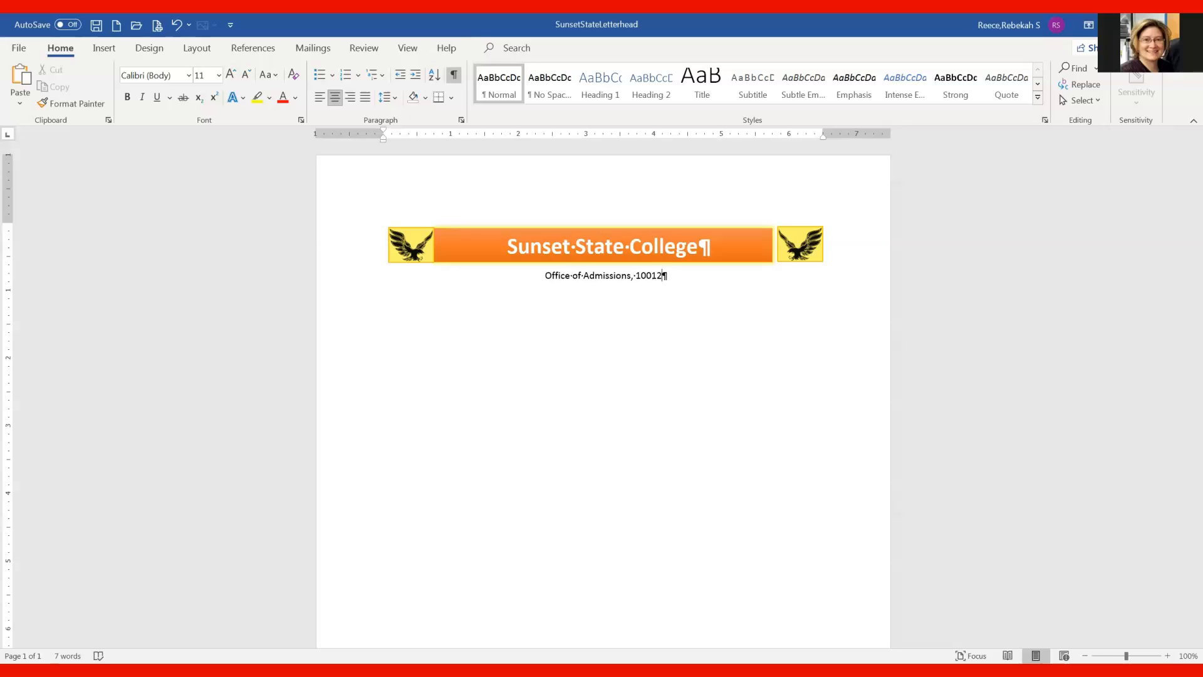
key("BackSpace")
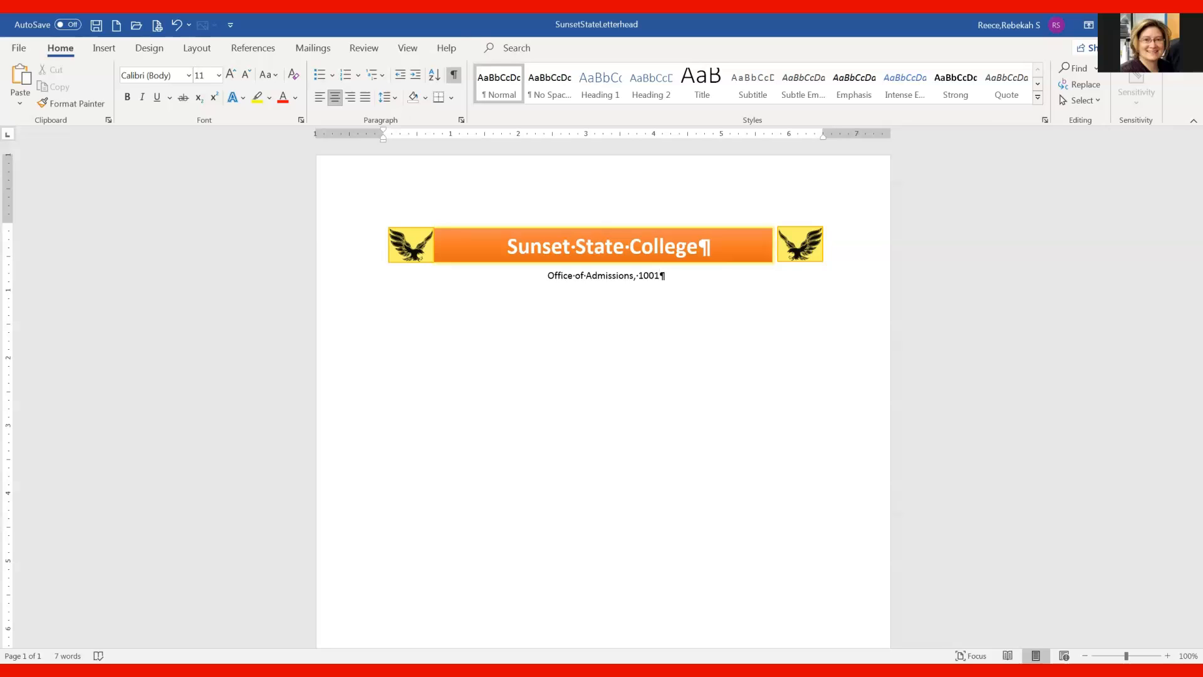
type("Canton St.")
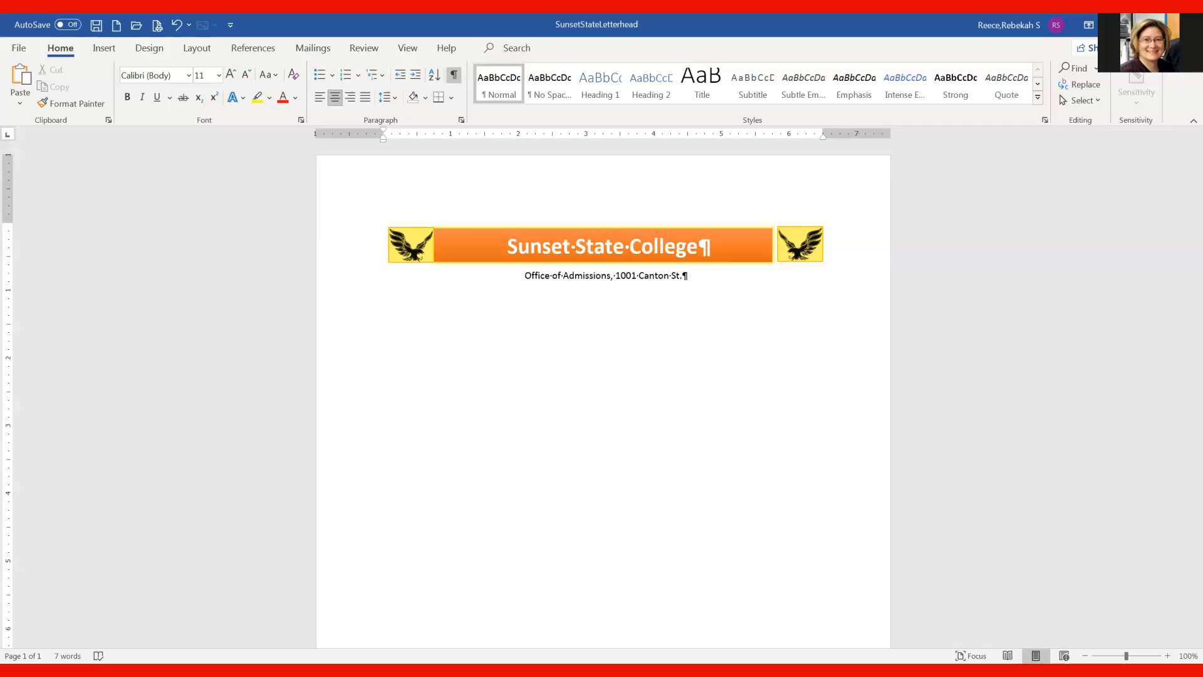
- Add the office's mail code after the street address, set off by commas
type(", m")
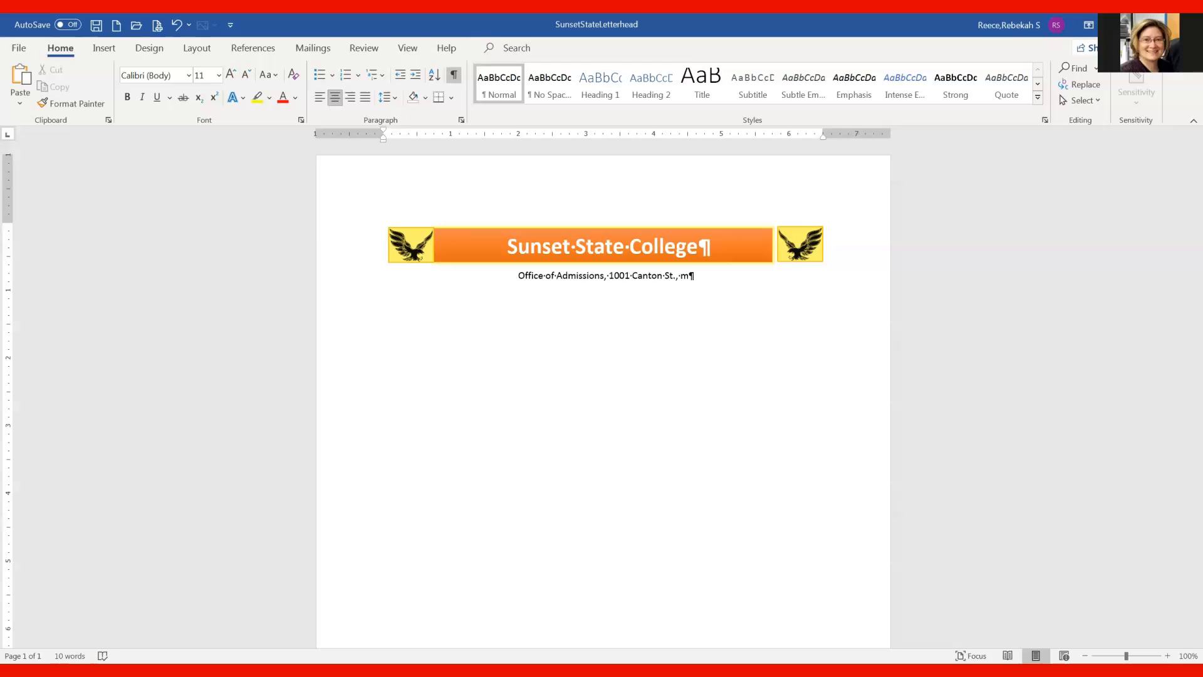
key("BackSpace")
type("MC")
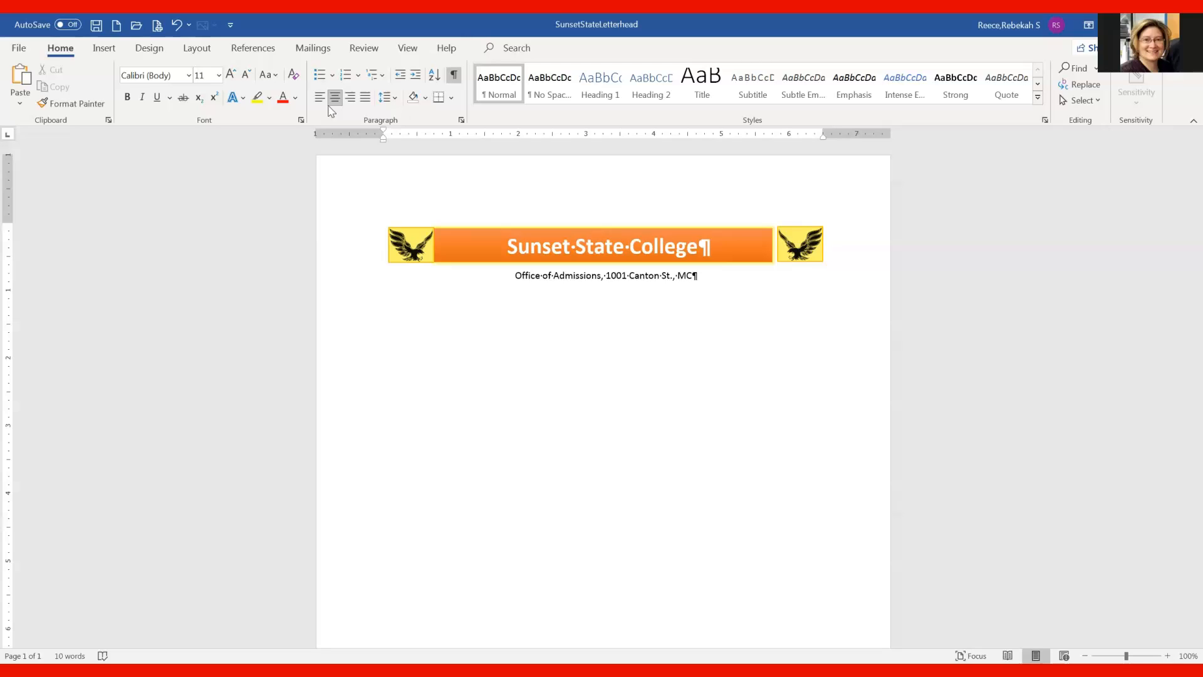
key("BackSpace")
key("BackSpace")
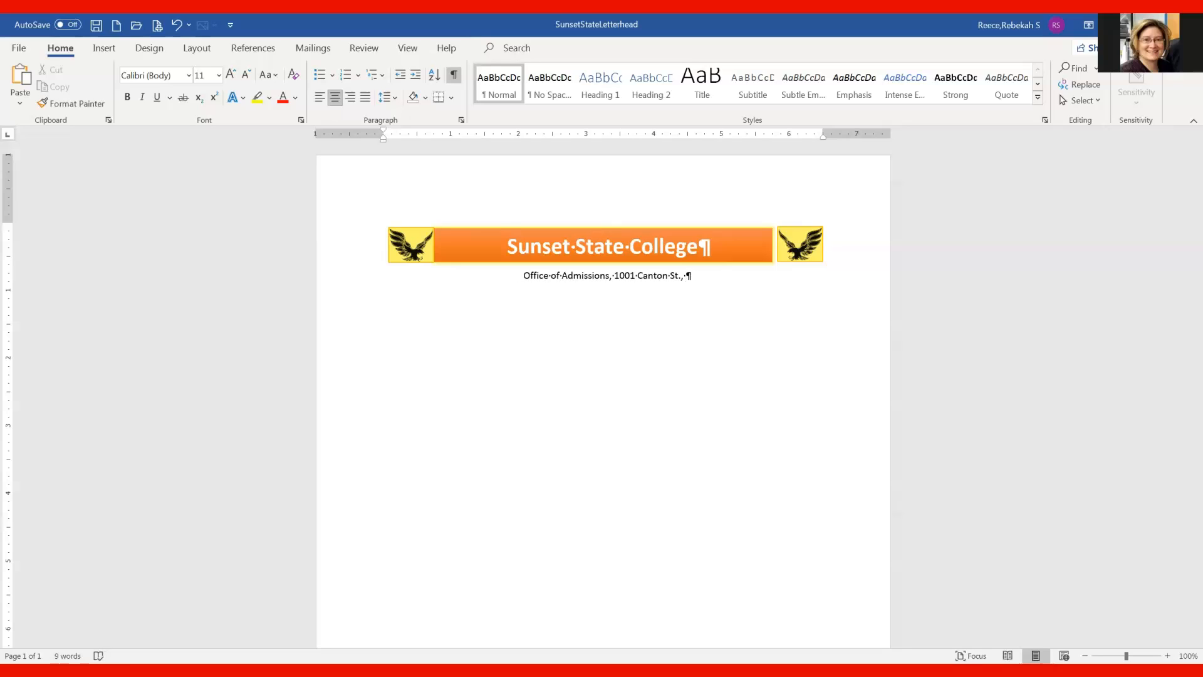
type("MC")
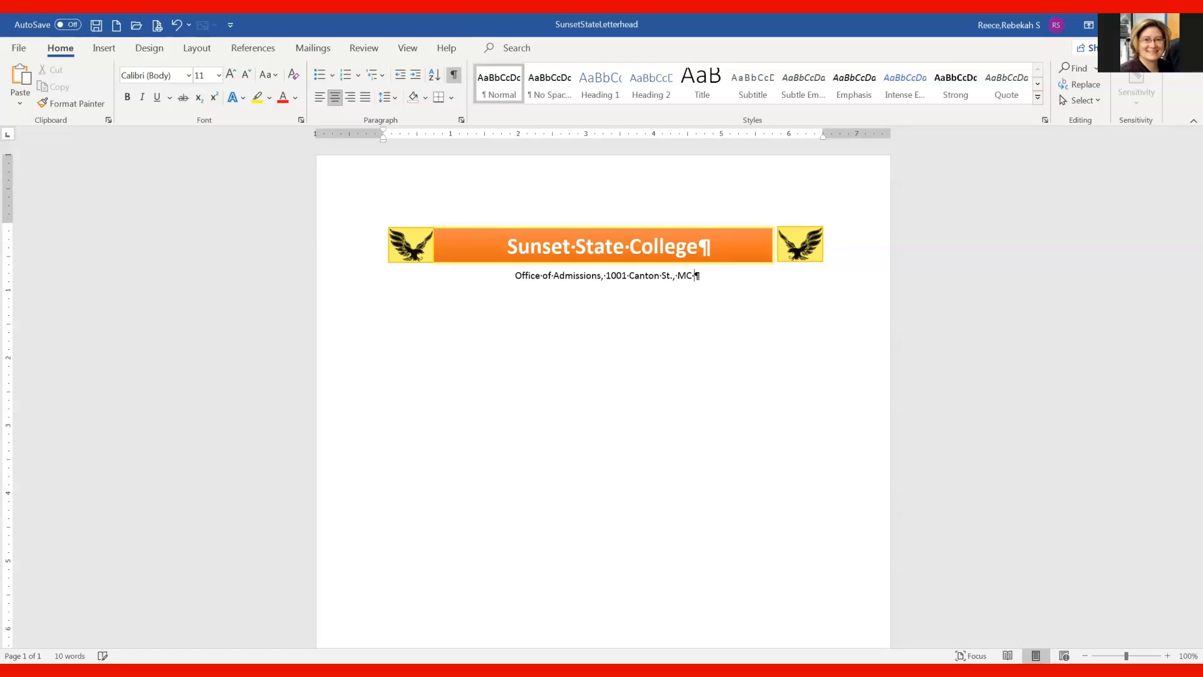
type(" 33")
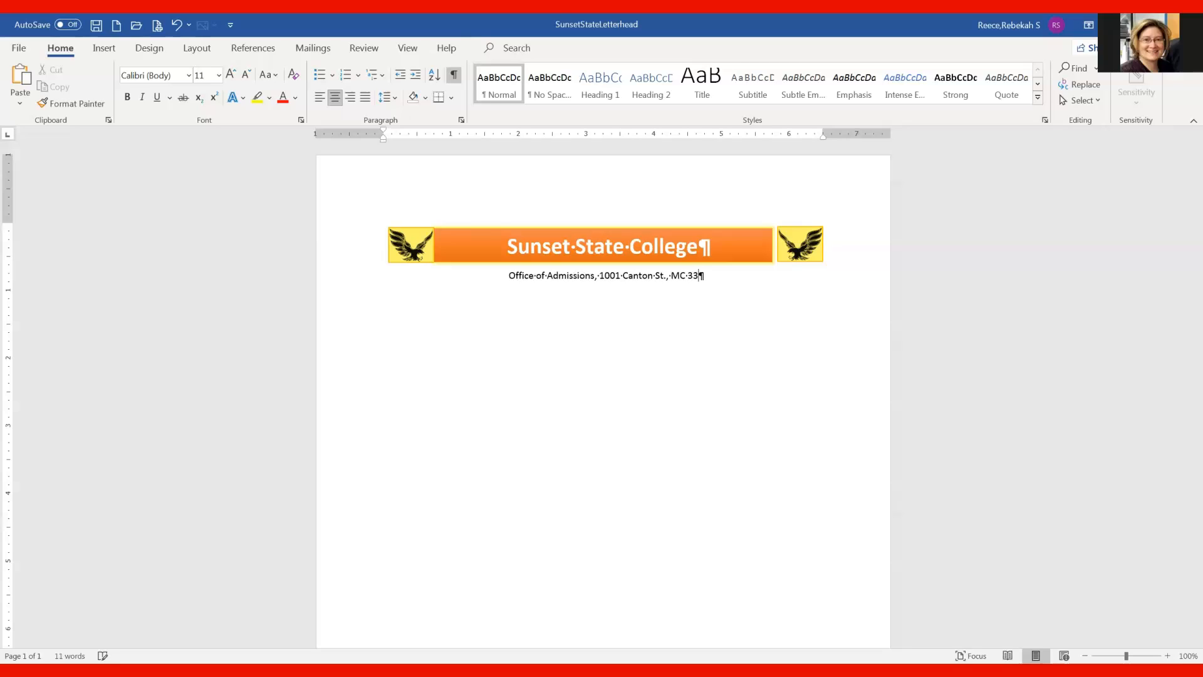
type("00,")
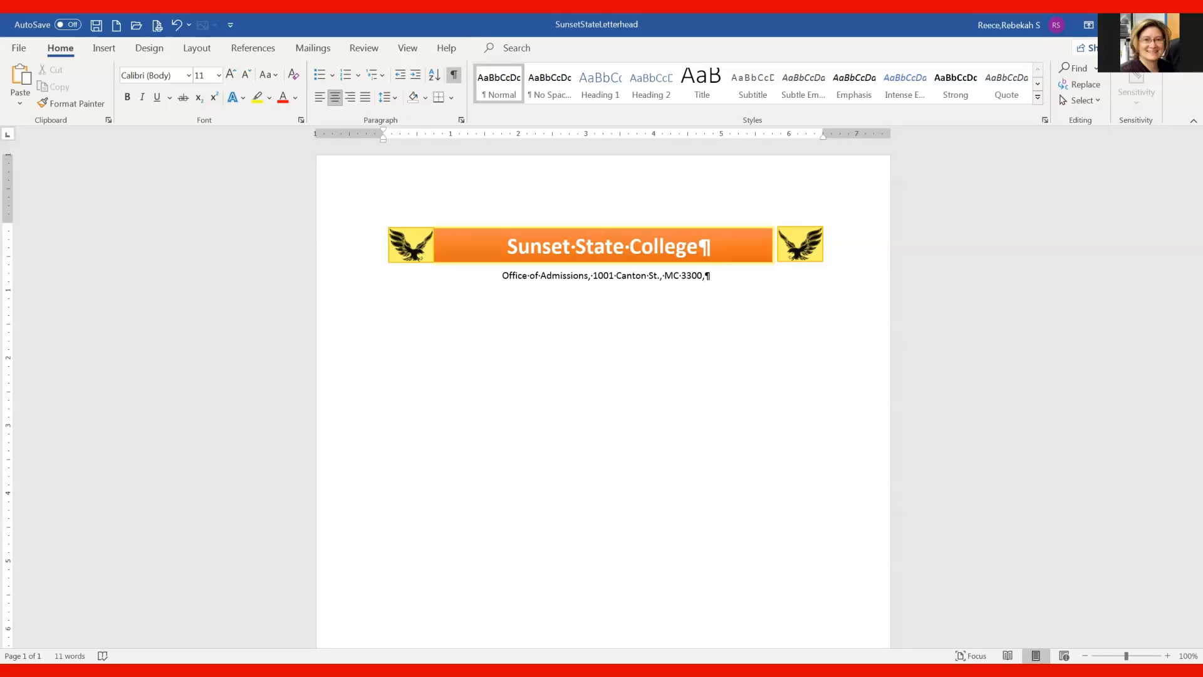
- Complete the Office of Admissions address line with the city, state abbreviation and ZIP code
type("N")
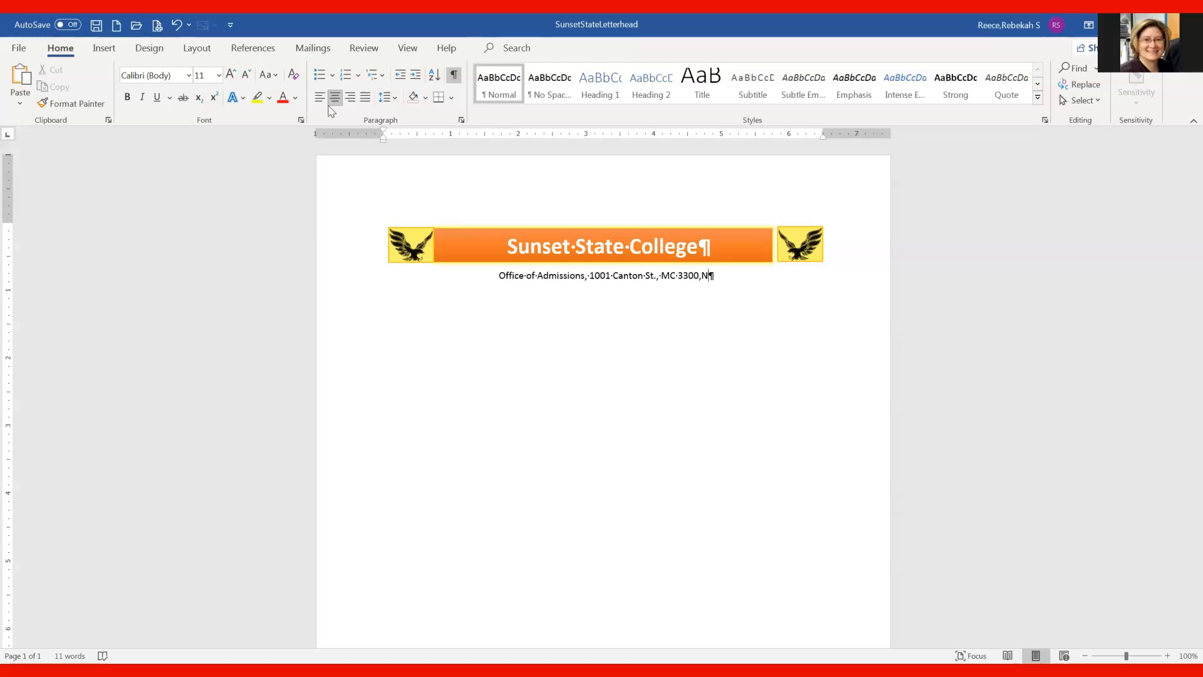
type("h")
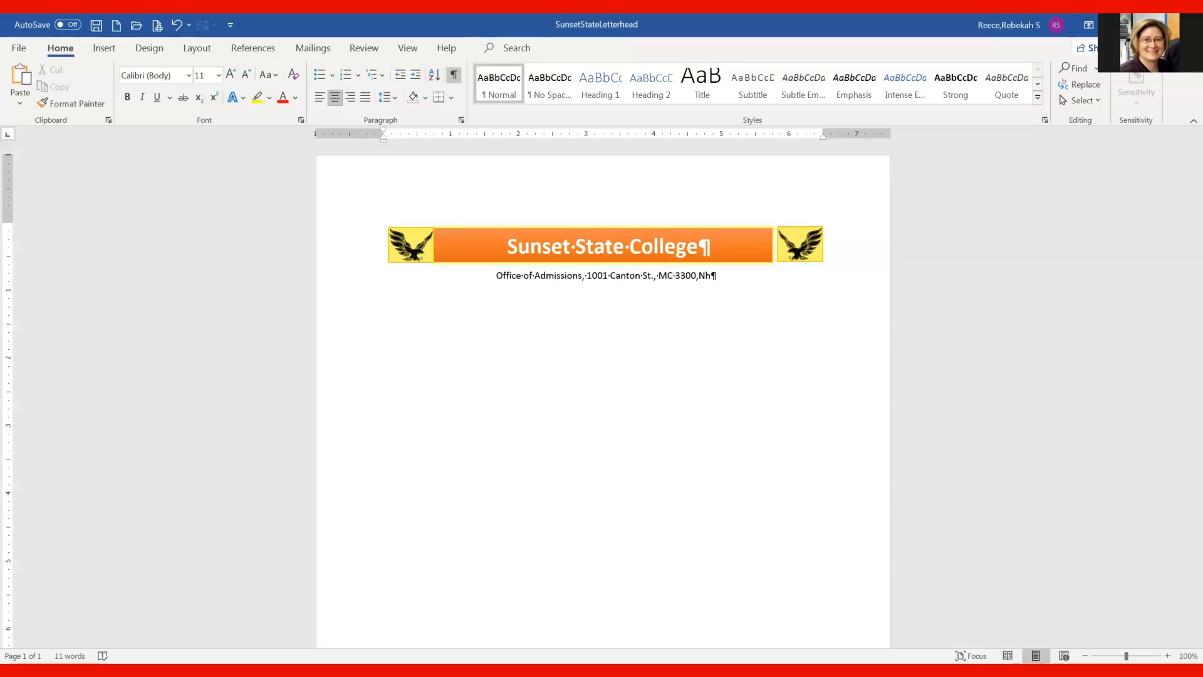
key("BackSpace")
key("BackSpace")
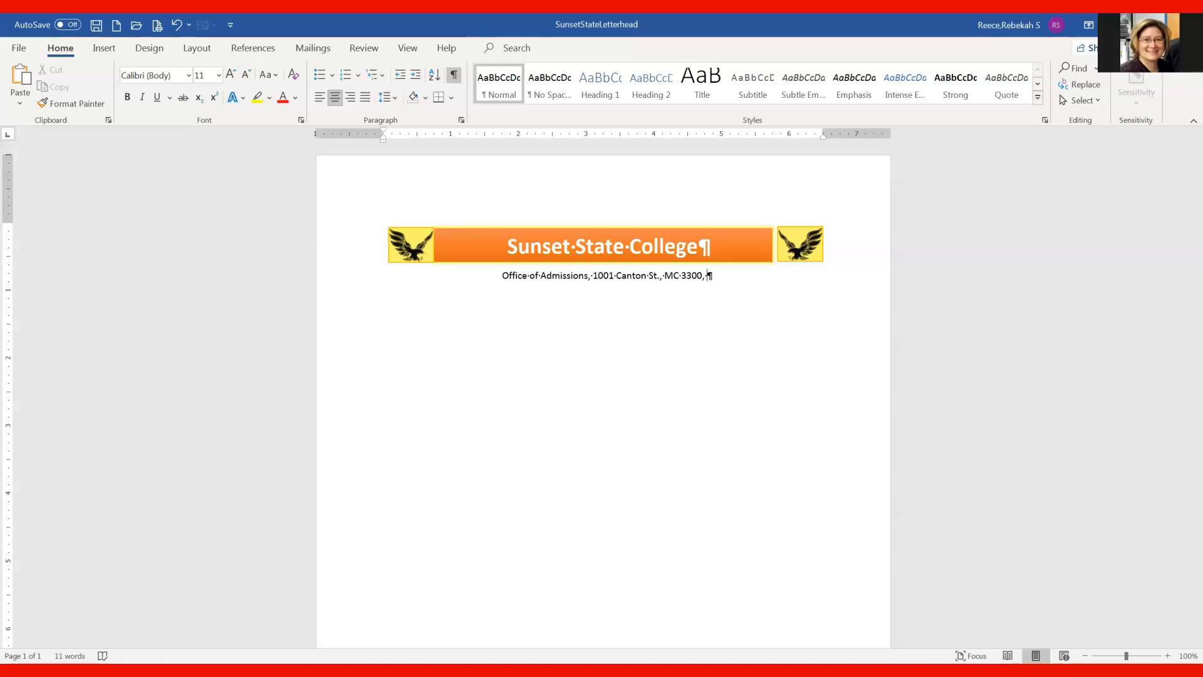
type("J")
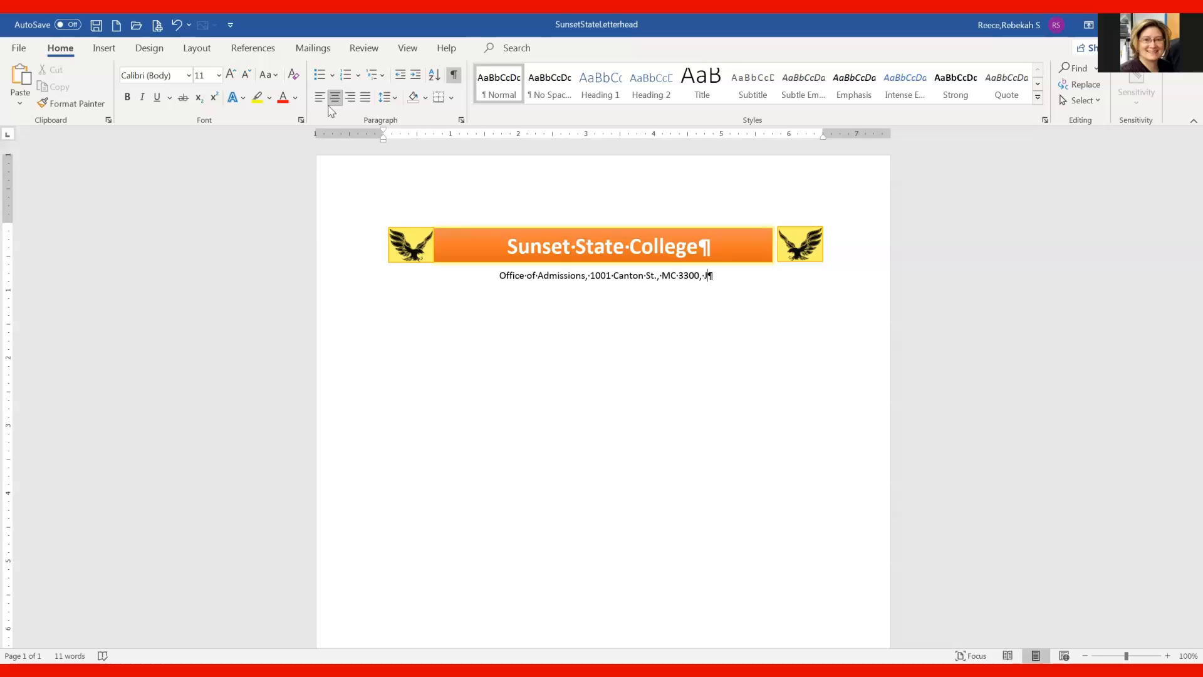
key("BackSpace")
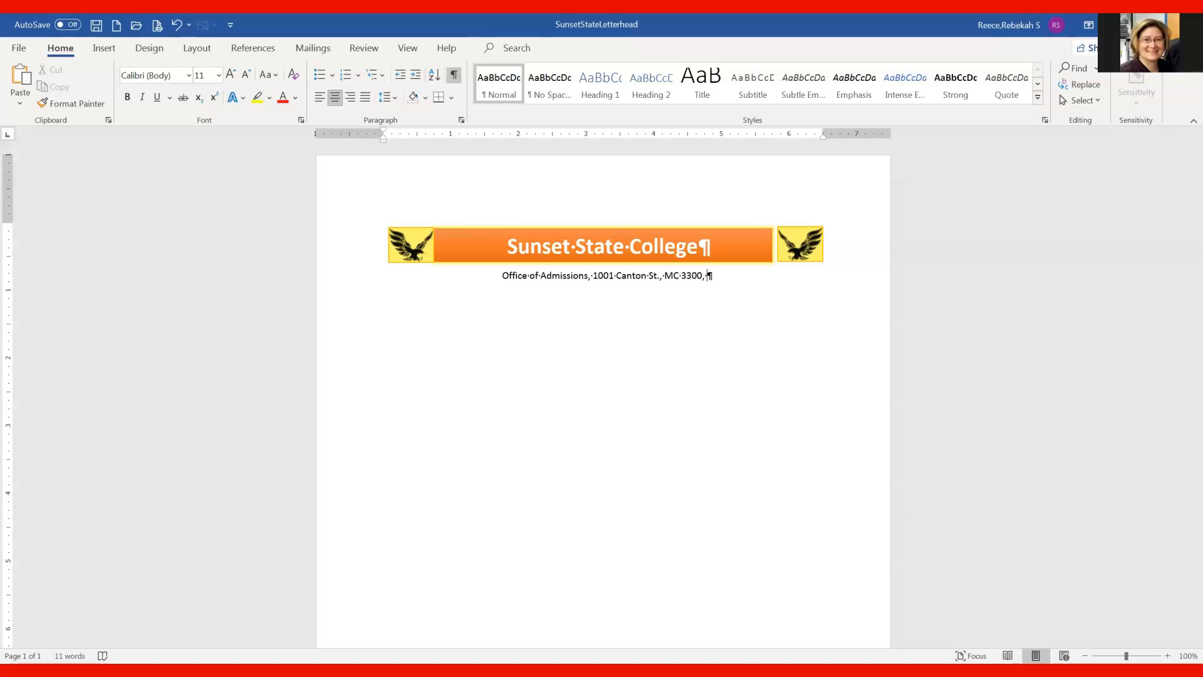
type("N")
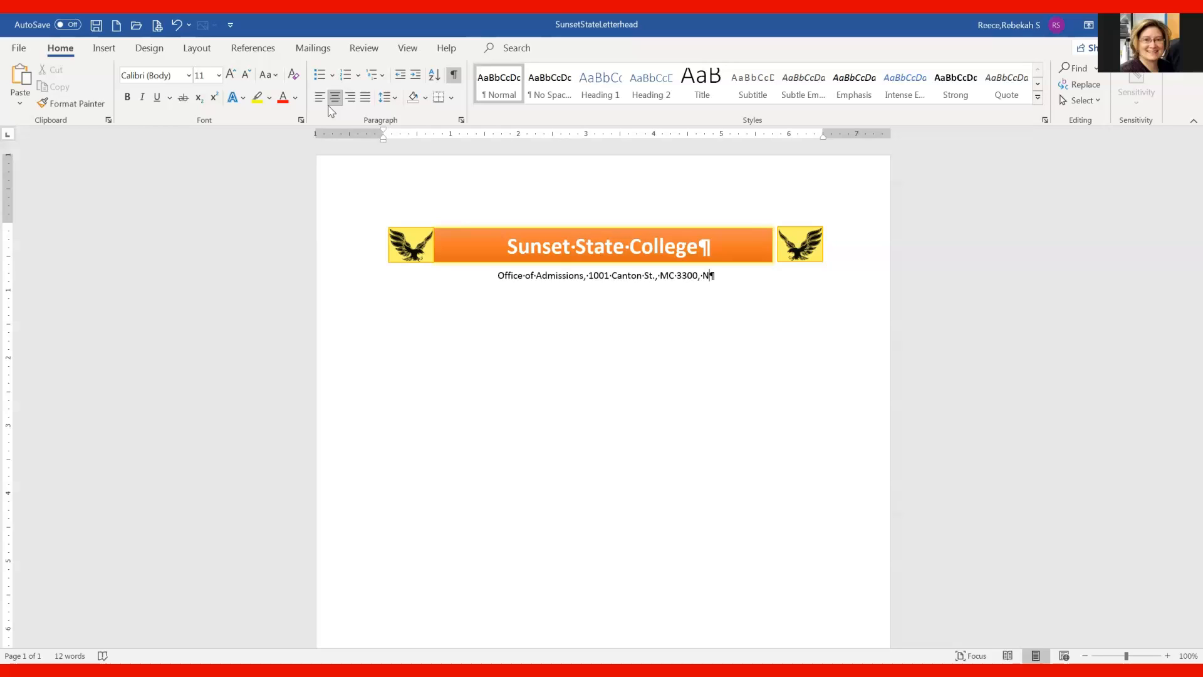
type("ovato,")
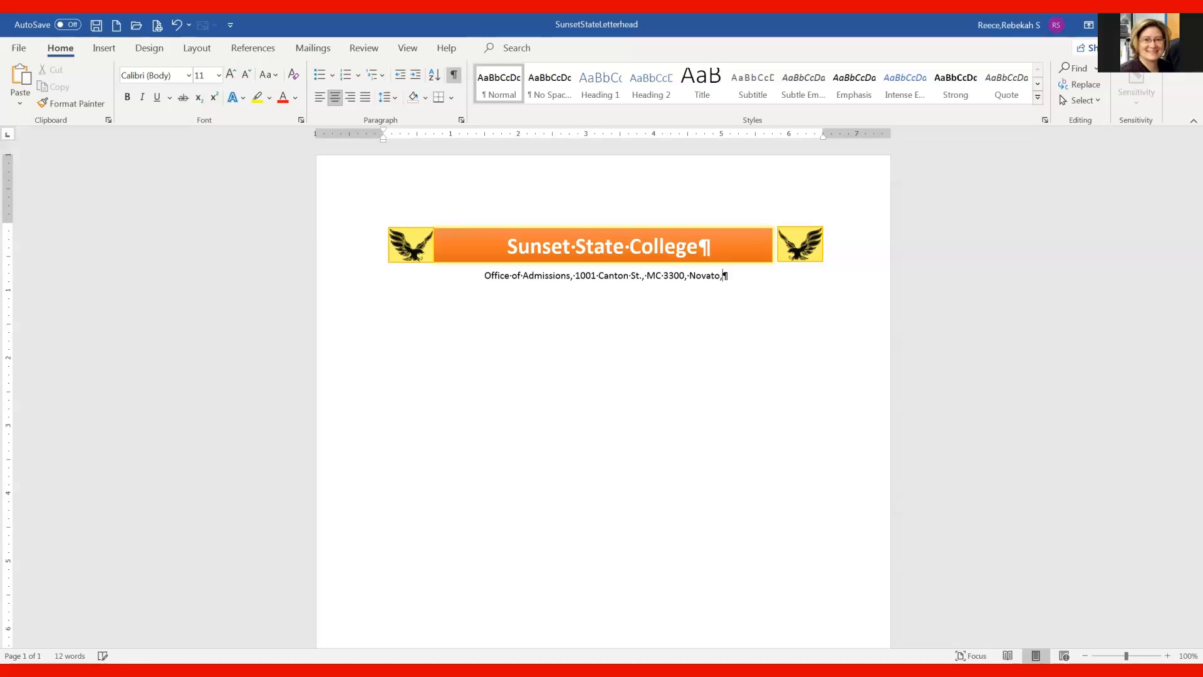
type(" CA")
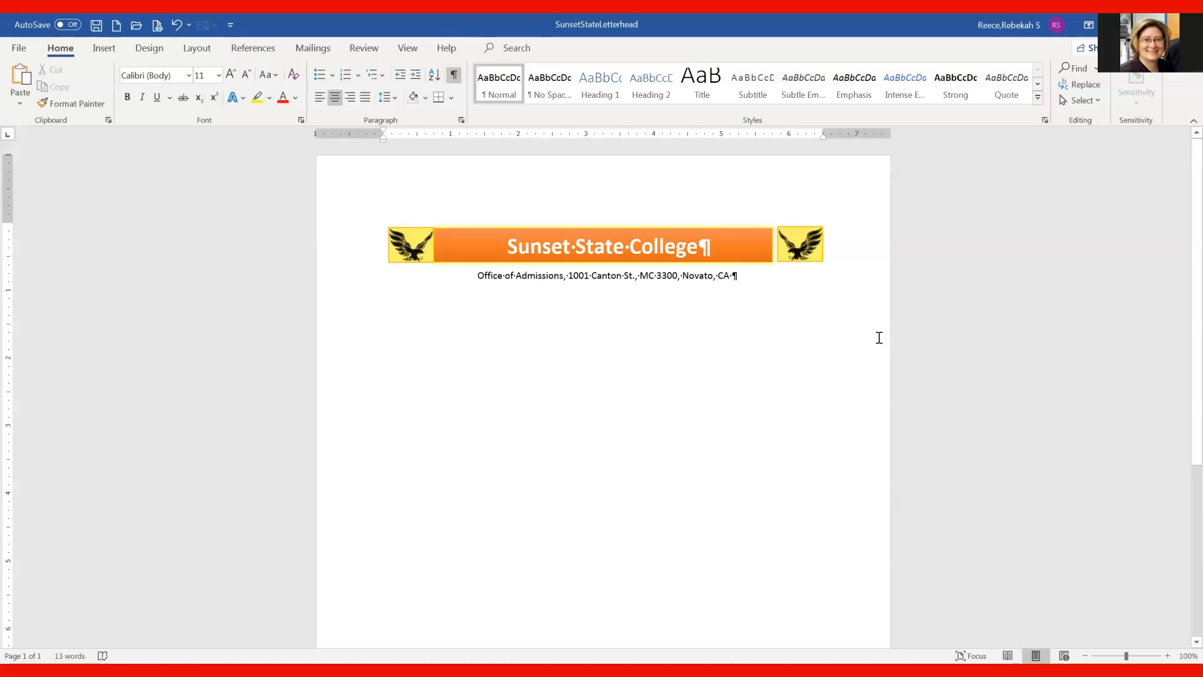
type("9445")
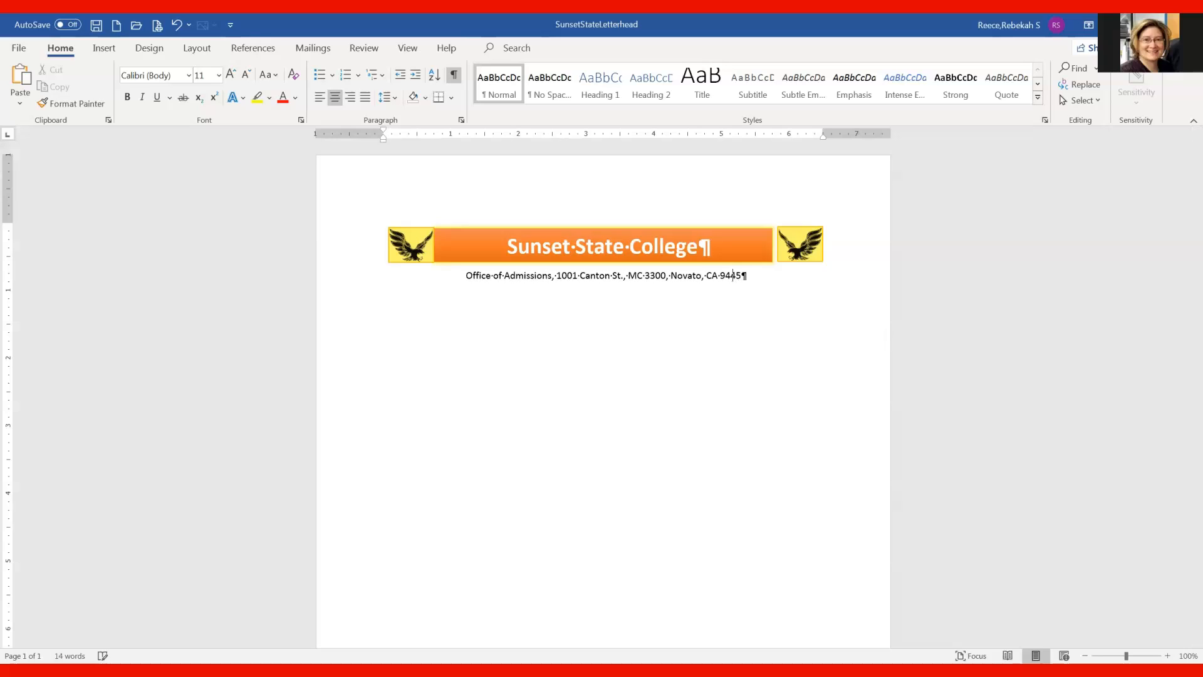
type("9")
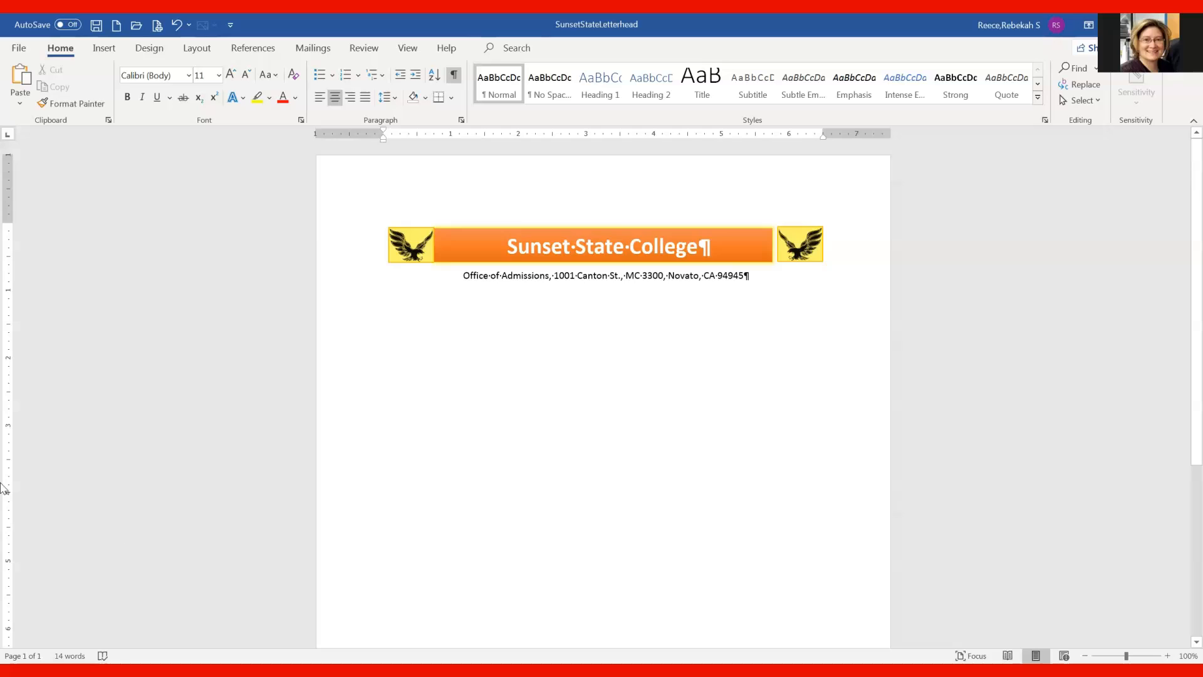
key("ctrl+a")
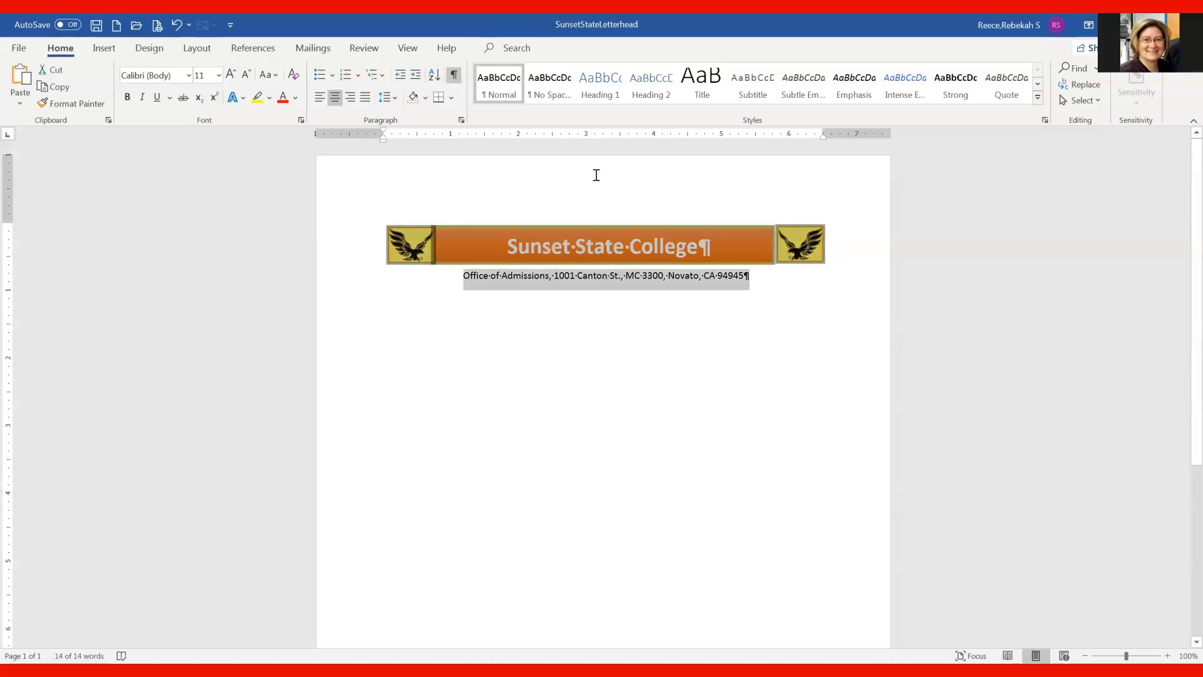
left_click(577, 230)
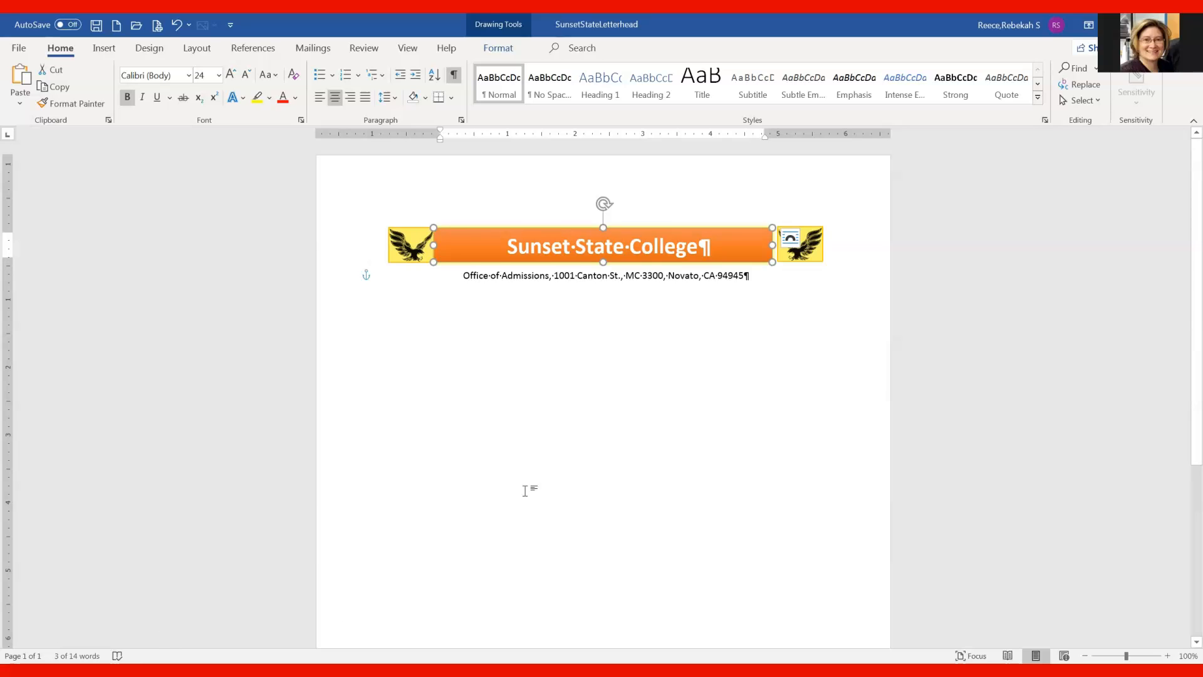
left_click(764, 278)
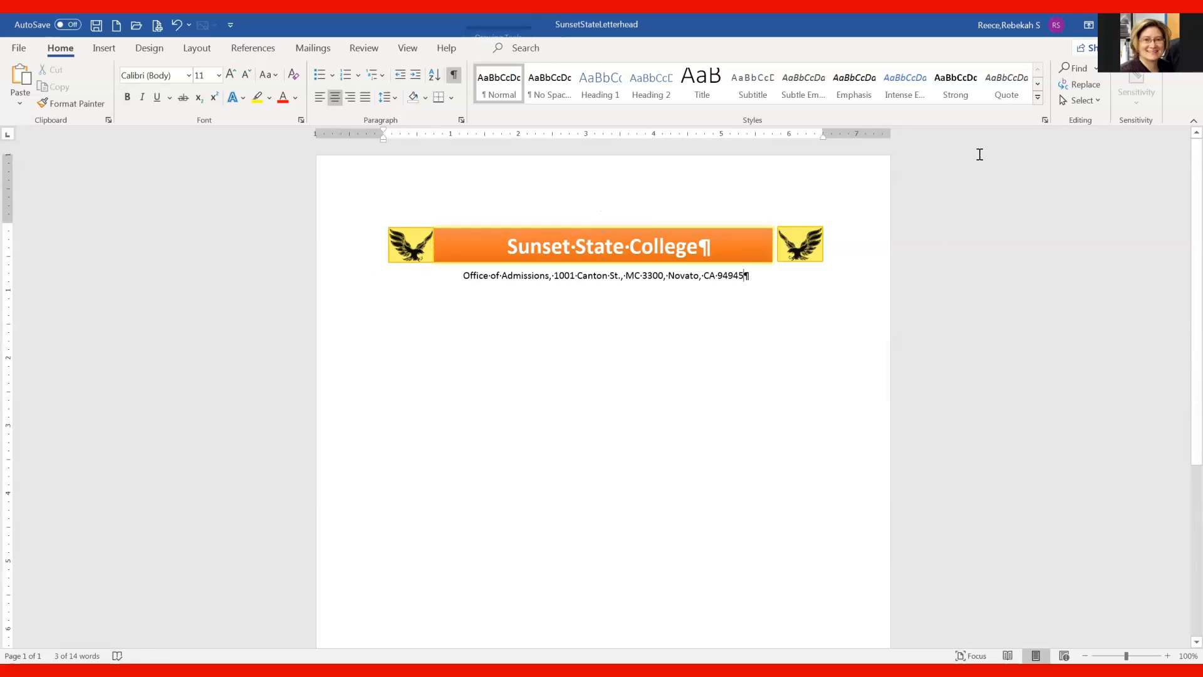
right_click(1134, 125)
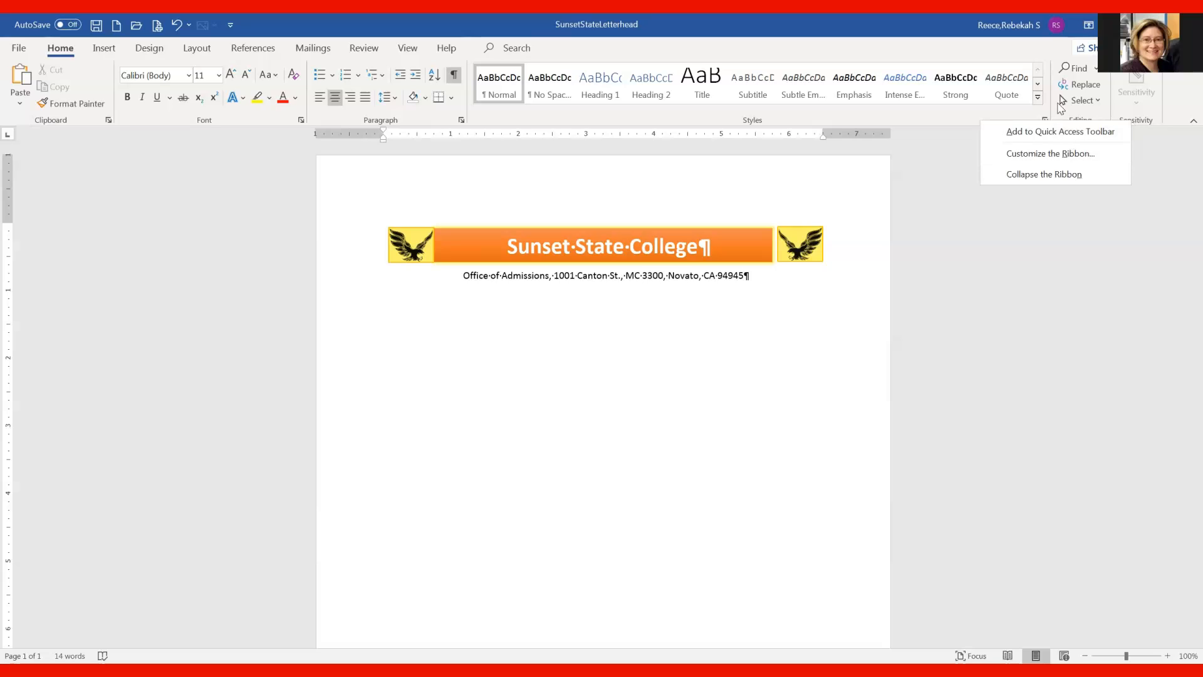
- Insert a bullet symbol (●) at the end of the address line, with a space before and after it
left_click(744, 276)
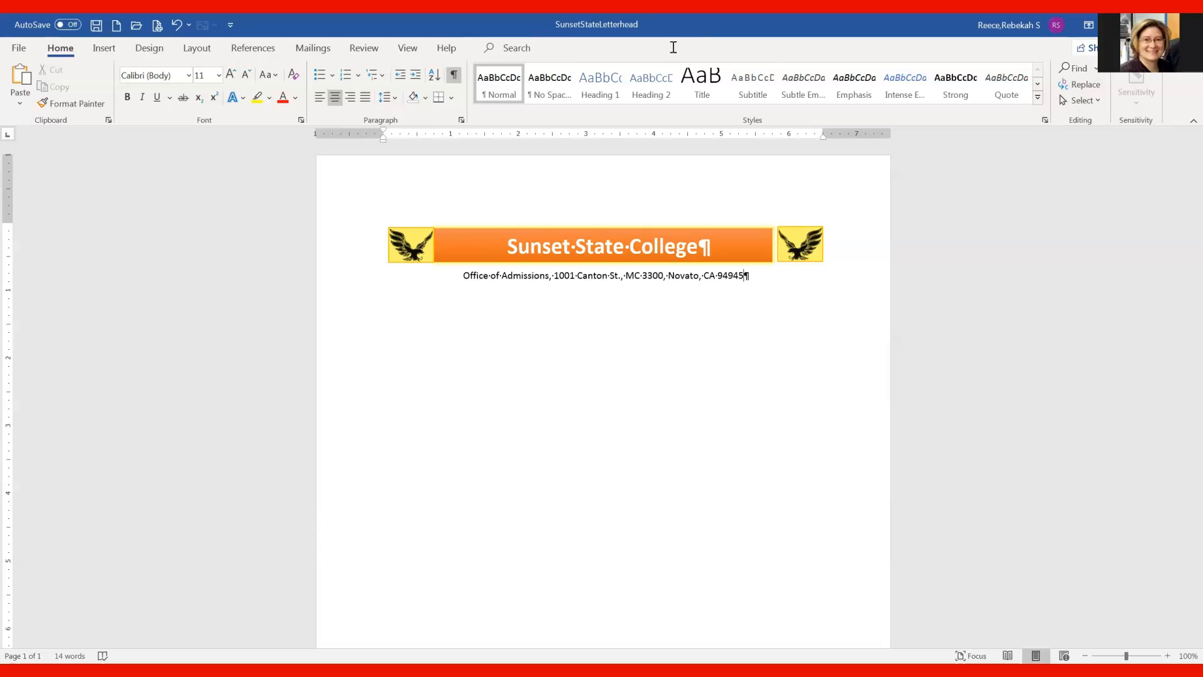
left_click(101, 48)
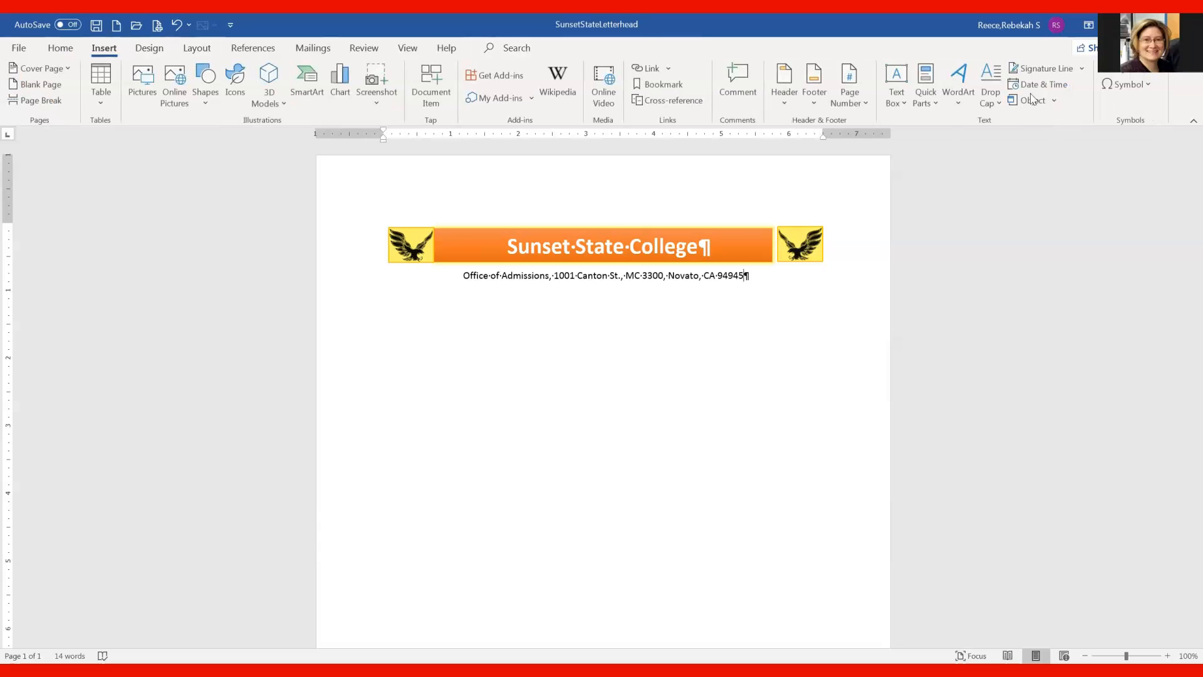
left_click(1141, 88)
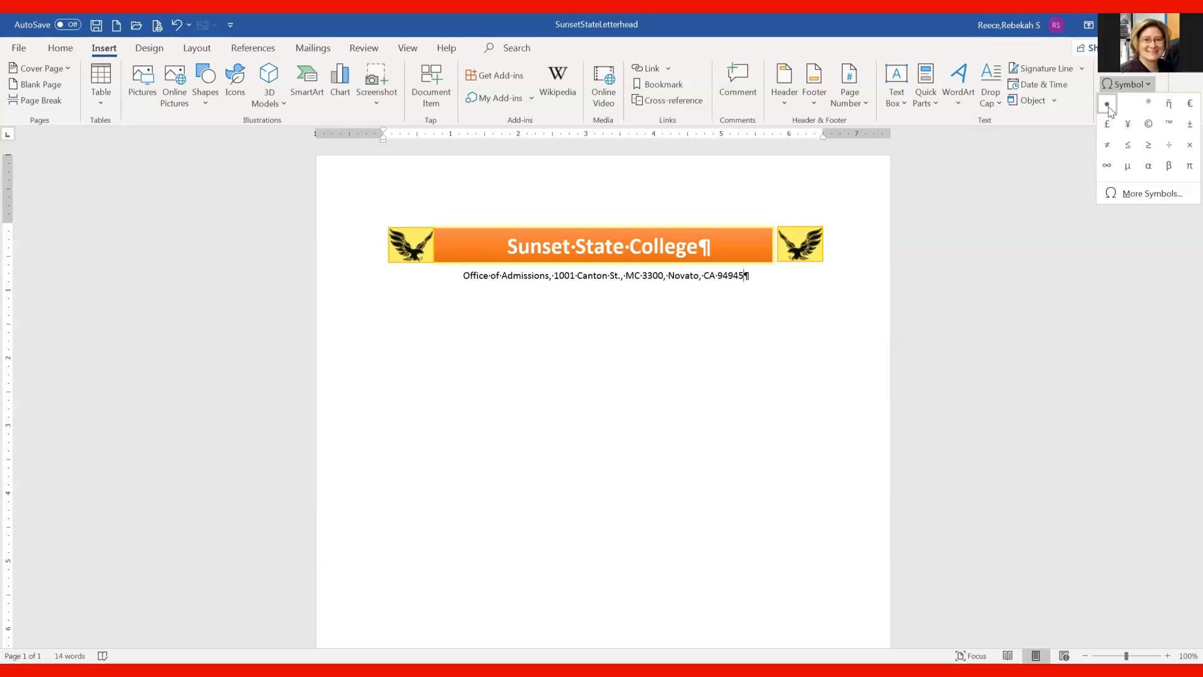
left_click(1107, 104)
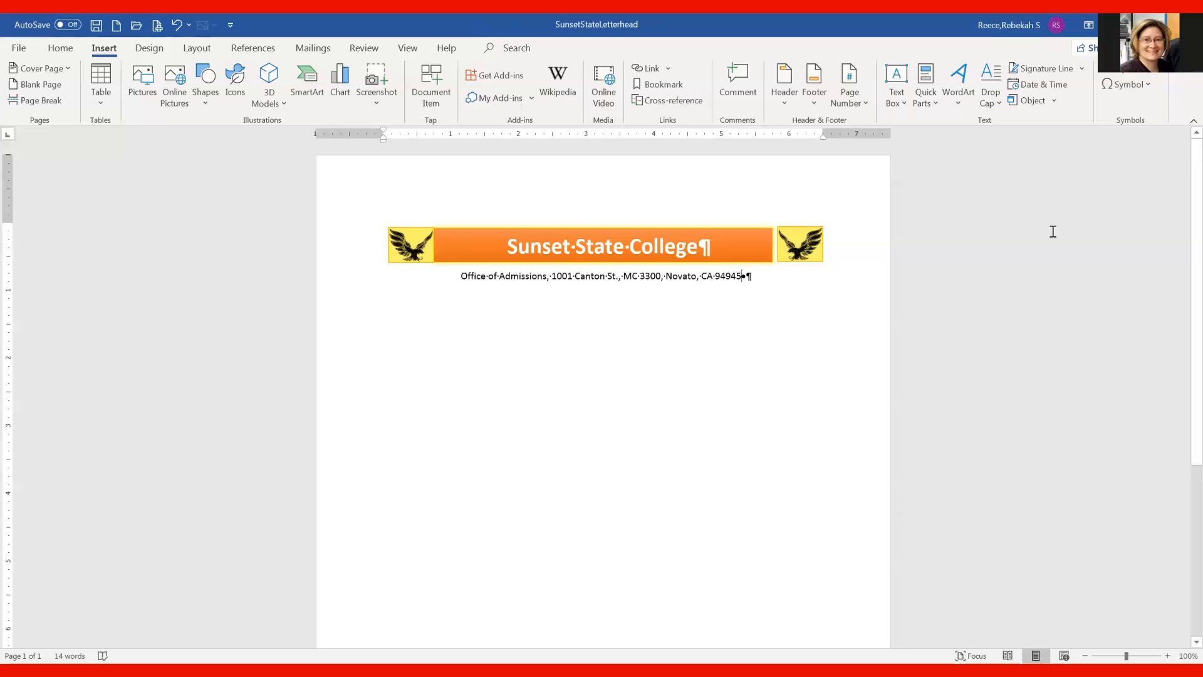
key("Right")
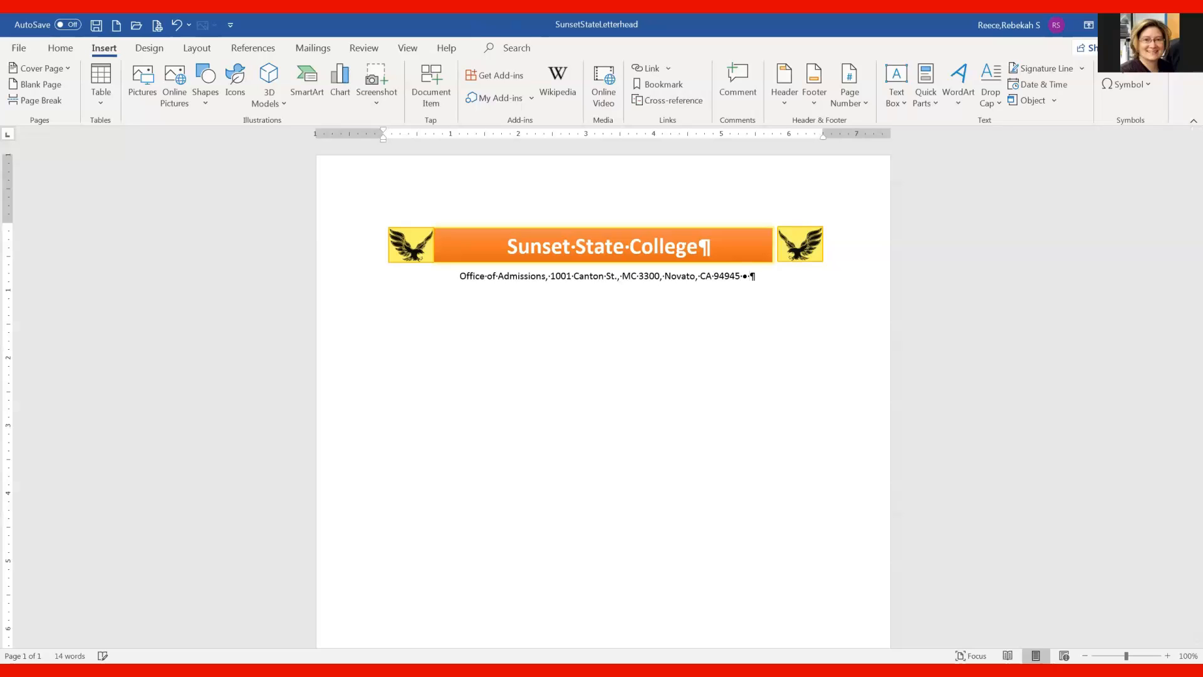
type("526")
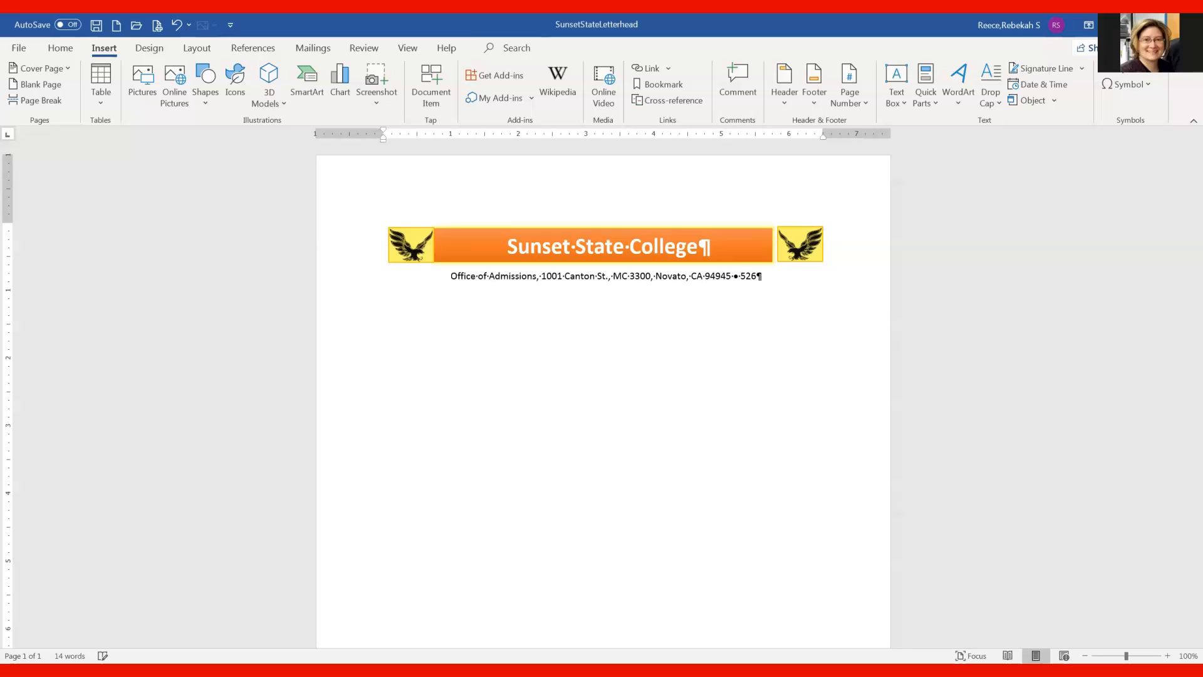
key("BackSpace")
key("BackSpace")
key("BackSpace")
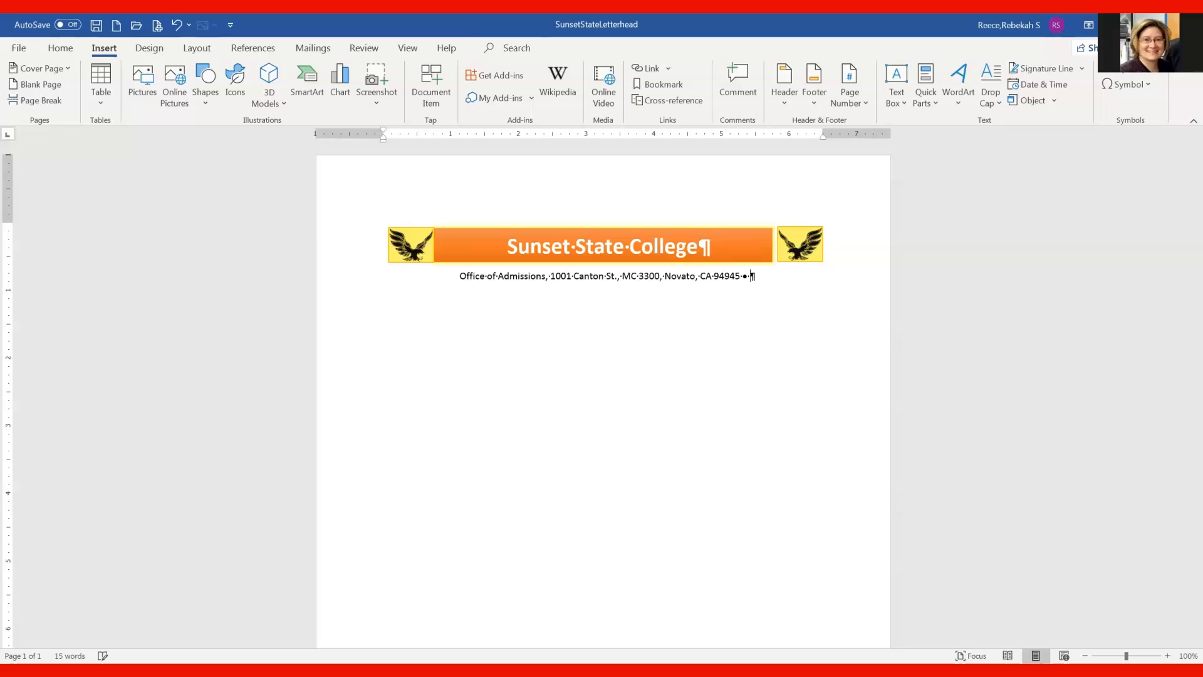
- Enter the office's phone number after the bullet on the contact line, up to but excluding its final two digits
type("415")
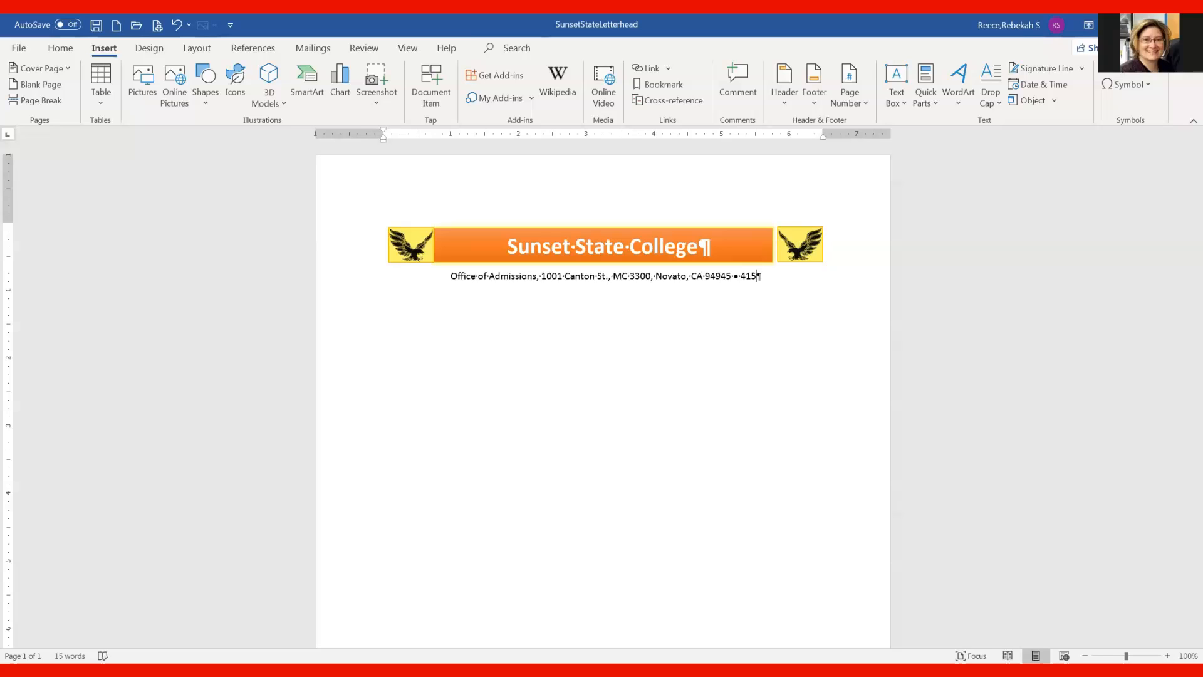
type("00")
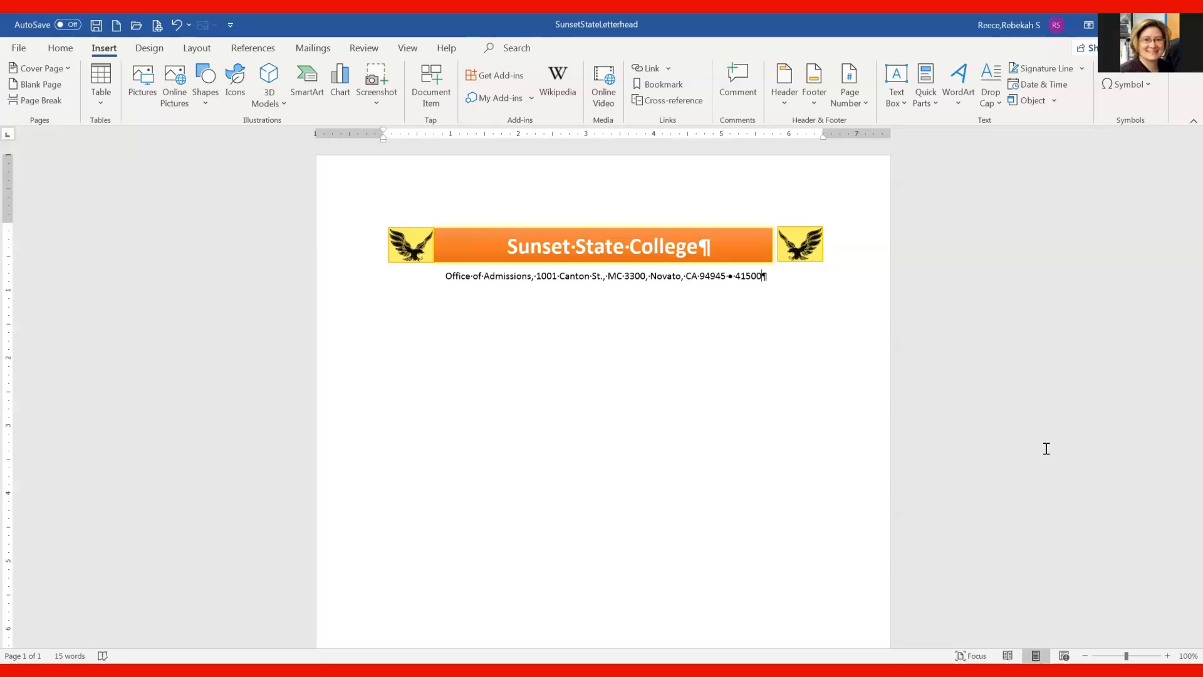
key("ctrl+z")
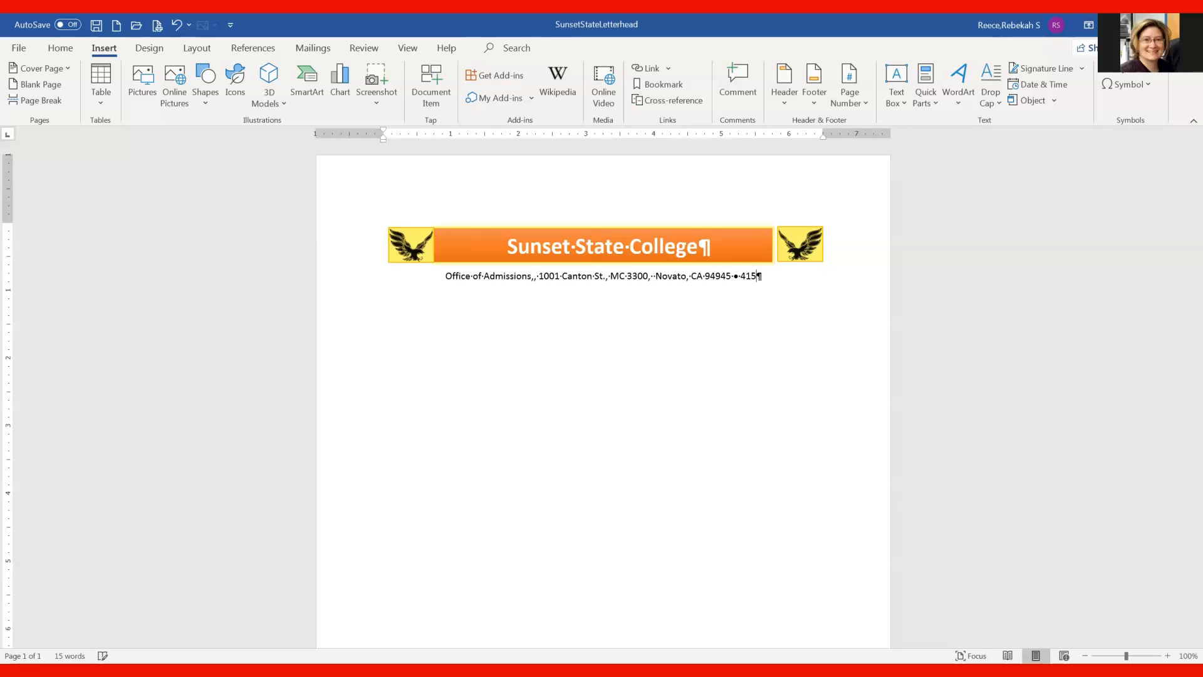
key("ctrl+y")
type("-555-01*")
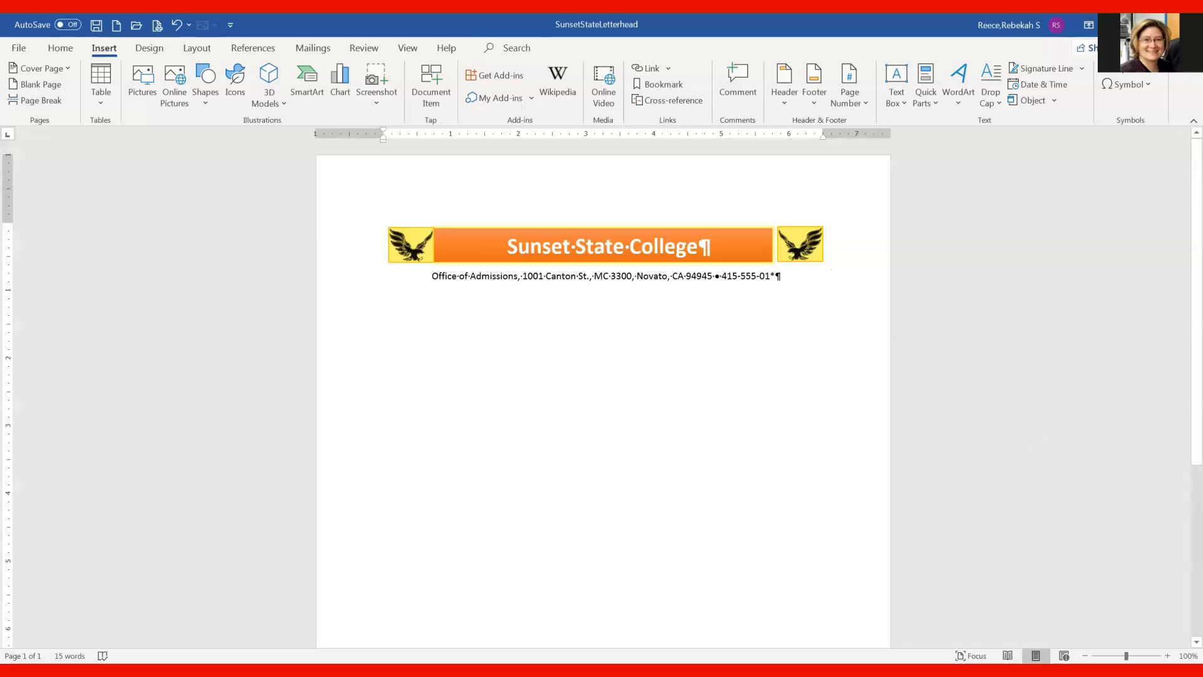
key("BackSpace")
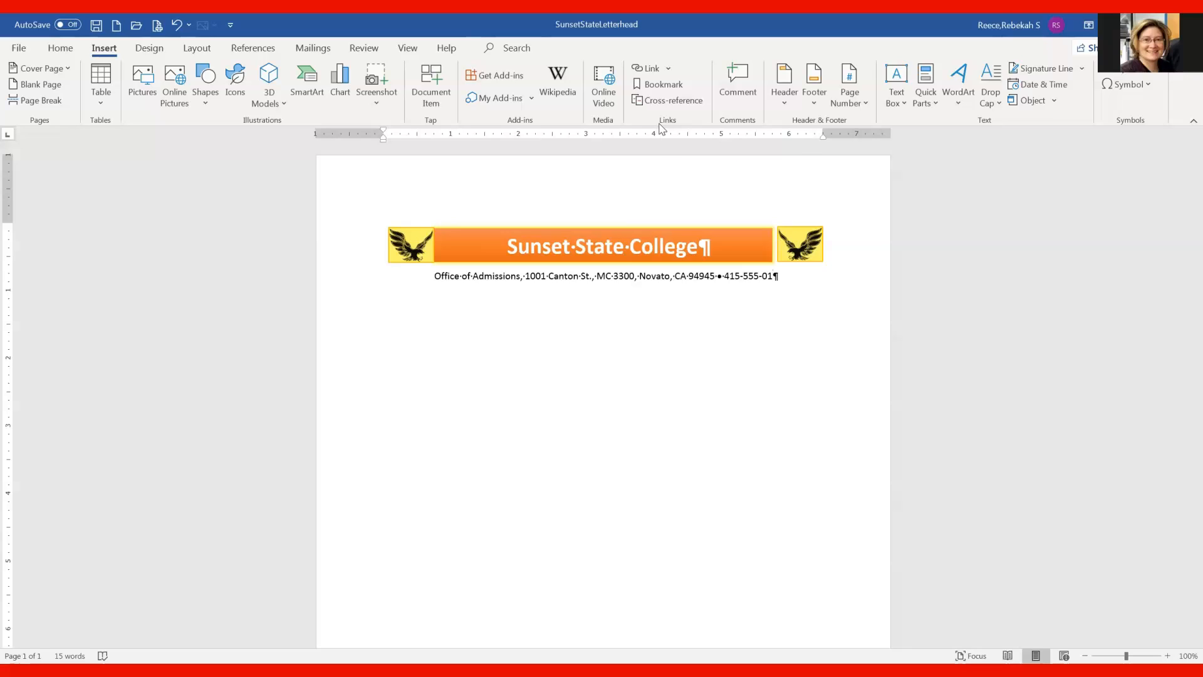
right_click(661, 128)
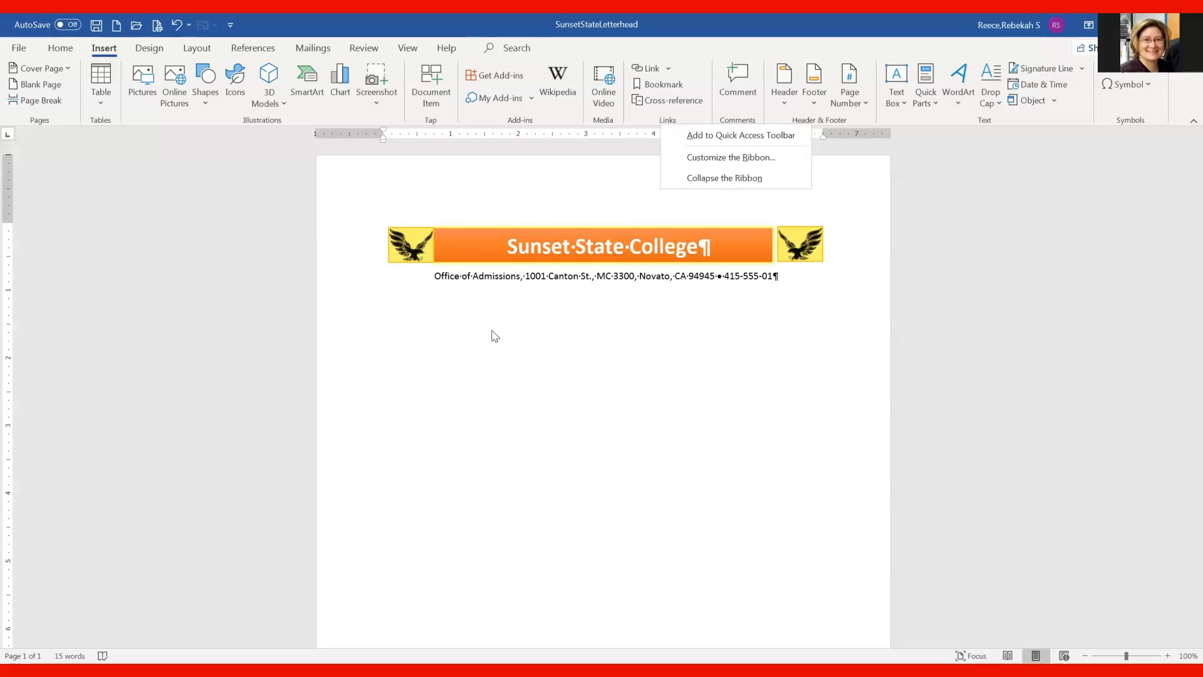
left_click(550, 559)
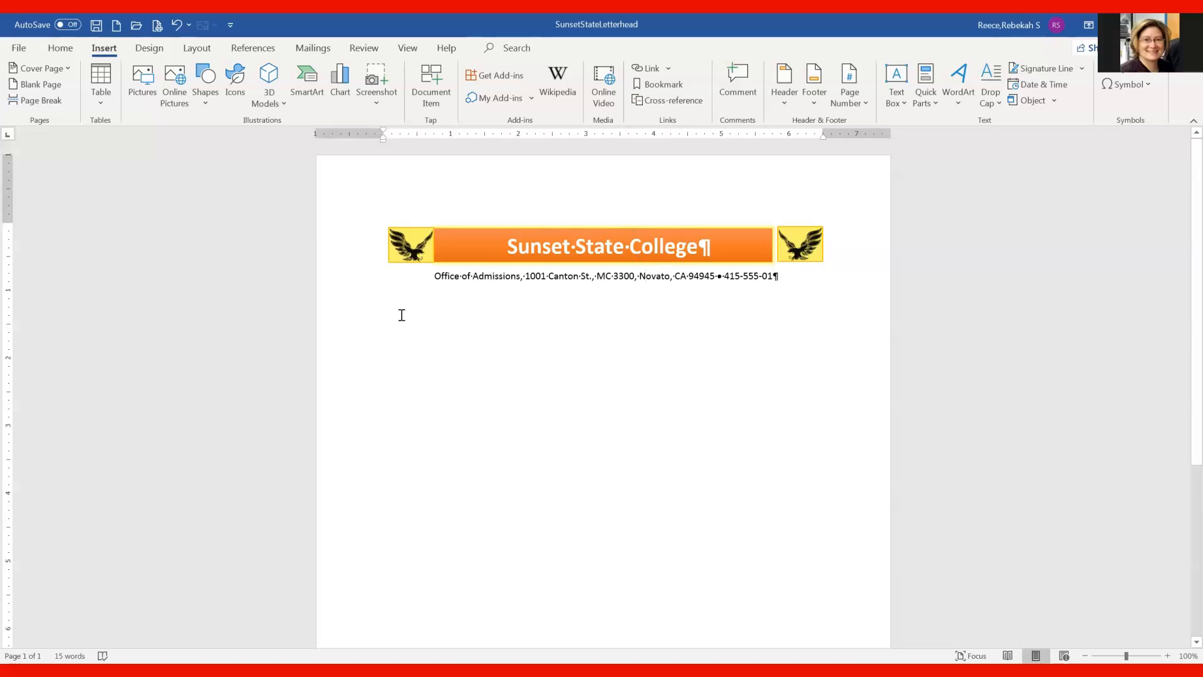
left_click(60, 48)
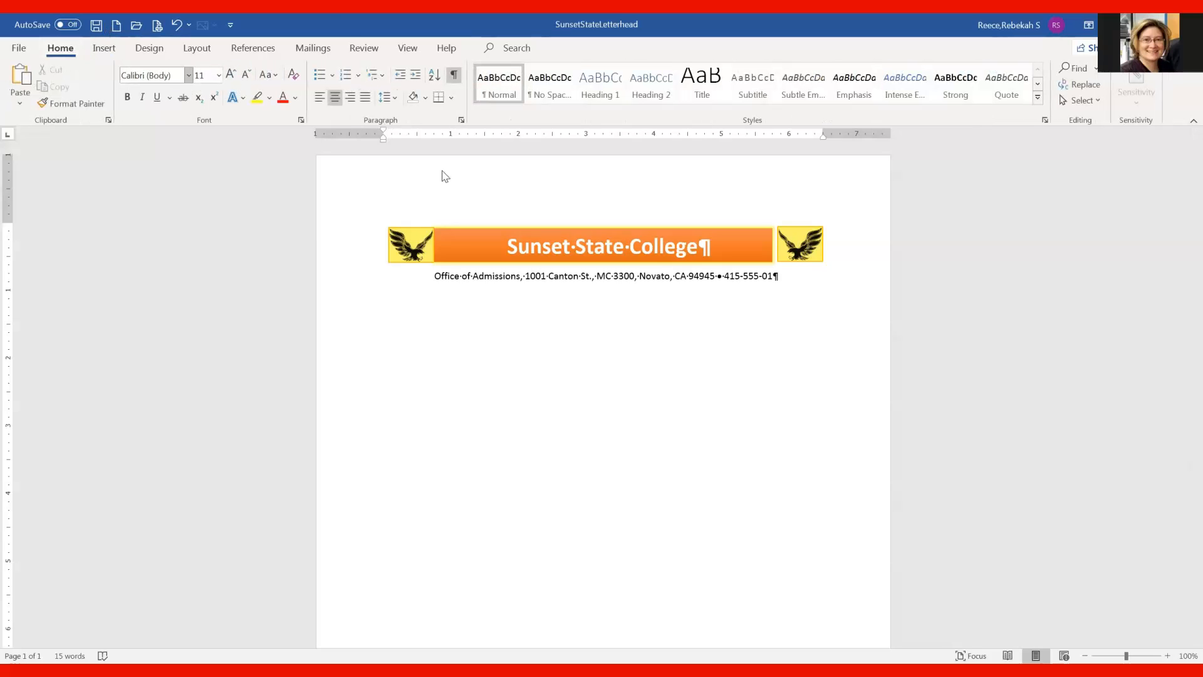
right_click(440, 102)
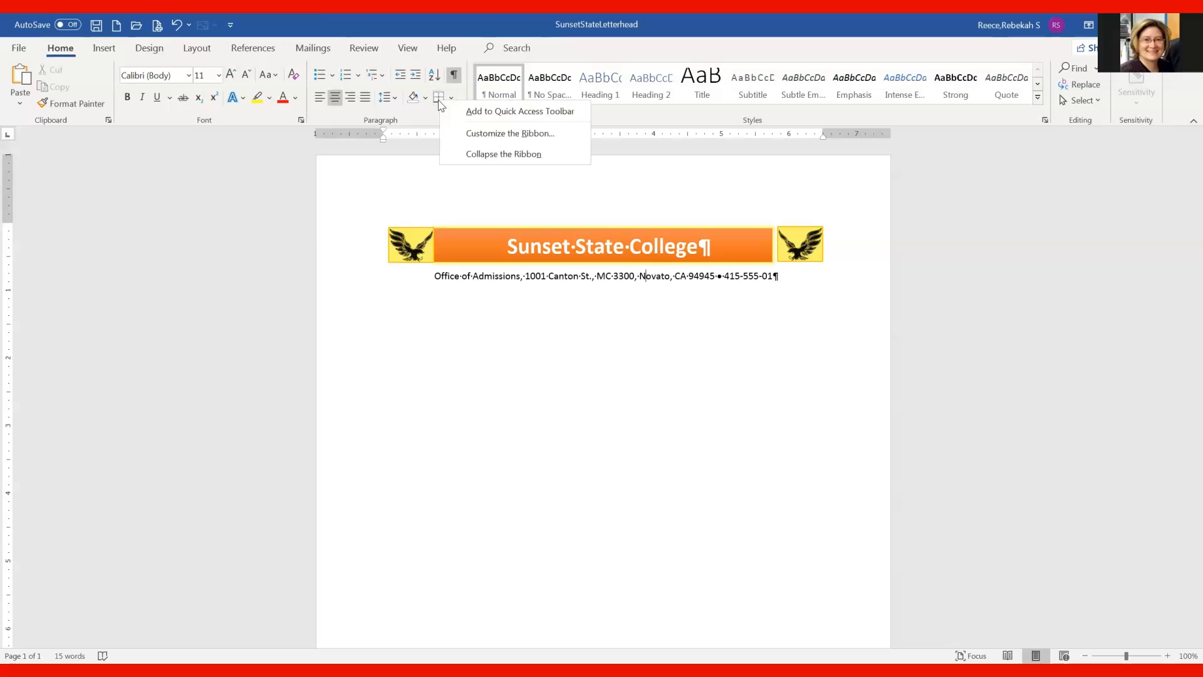
left_click(440, 101)
right_click(439, 102)
left_click(718, 352)
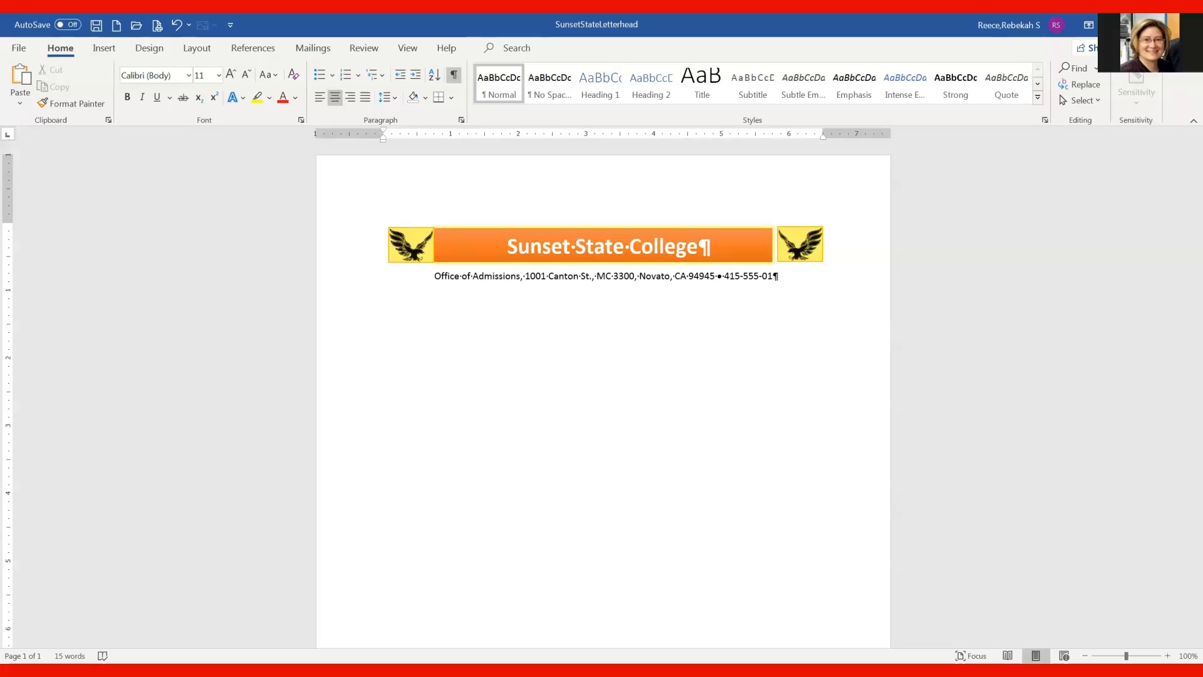
- Complete the contact line with the phone number's last two digits, a spaced bullet symbol (●) and the web address sunset.edu
type("99")
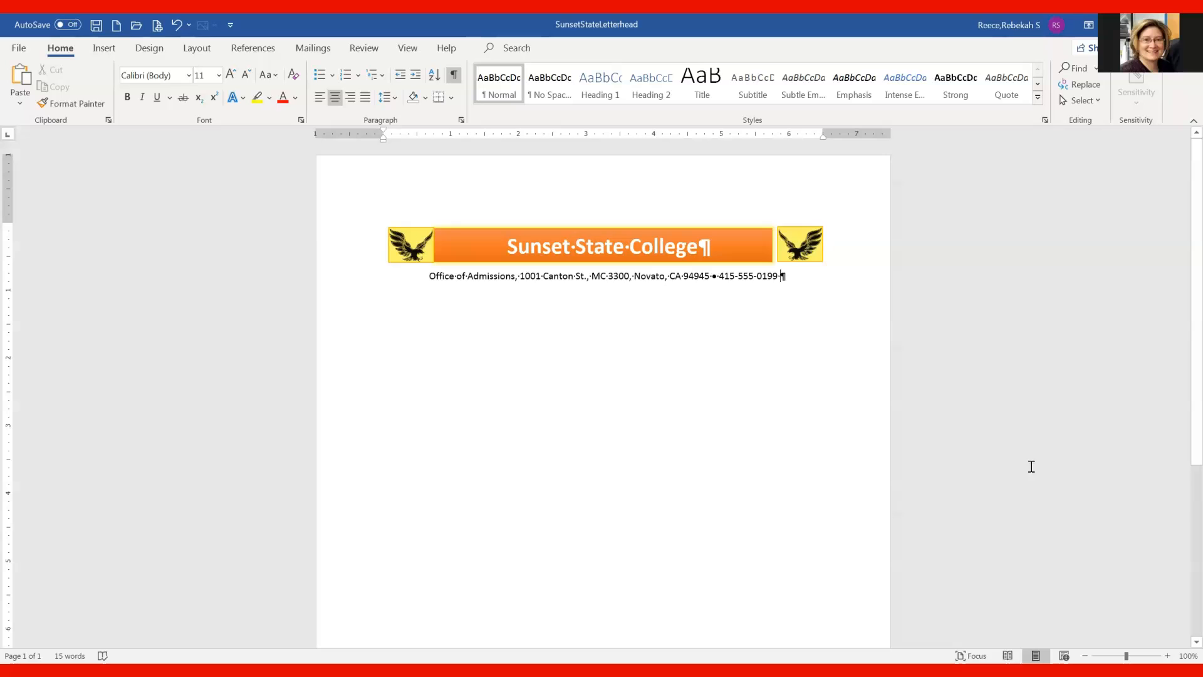
left_click(102, 48)
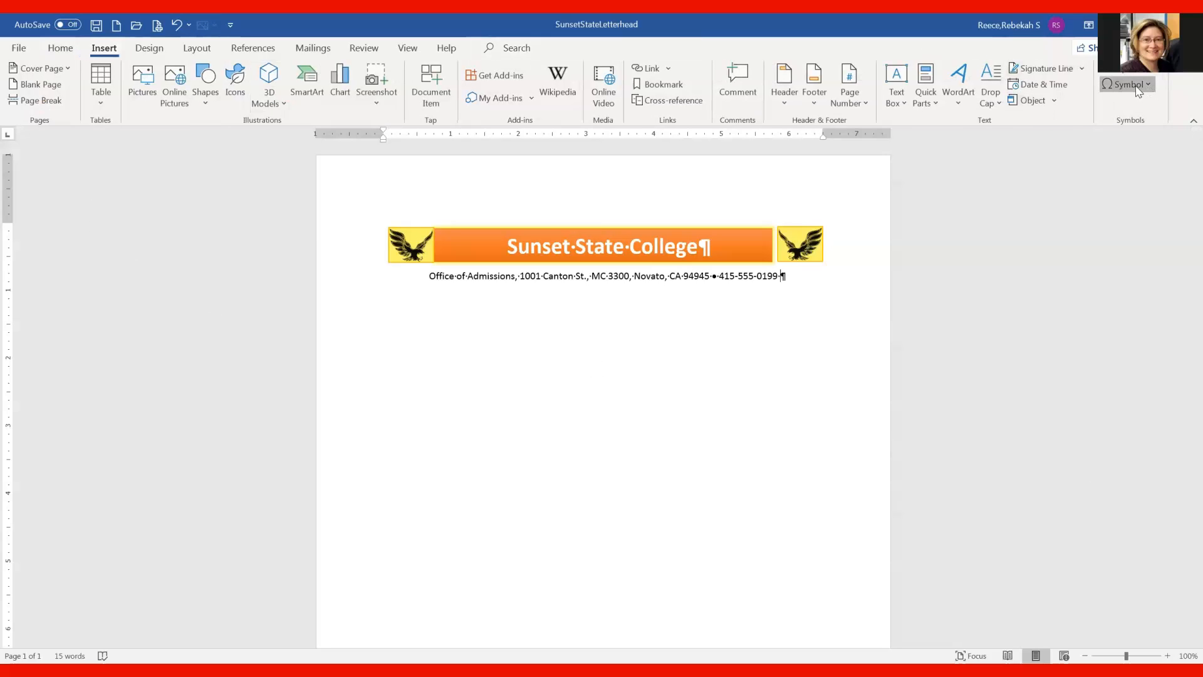
left_click(1137, 88)
left_click(1116, 117)
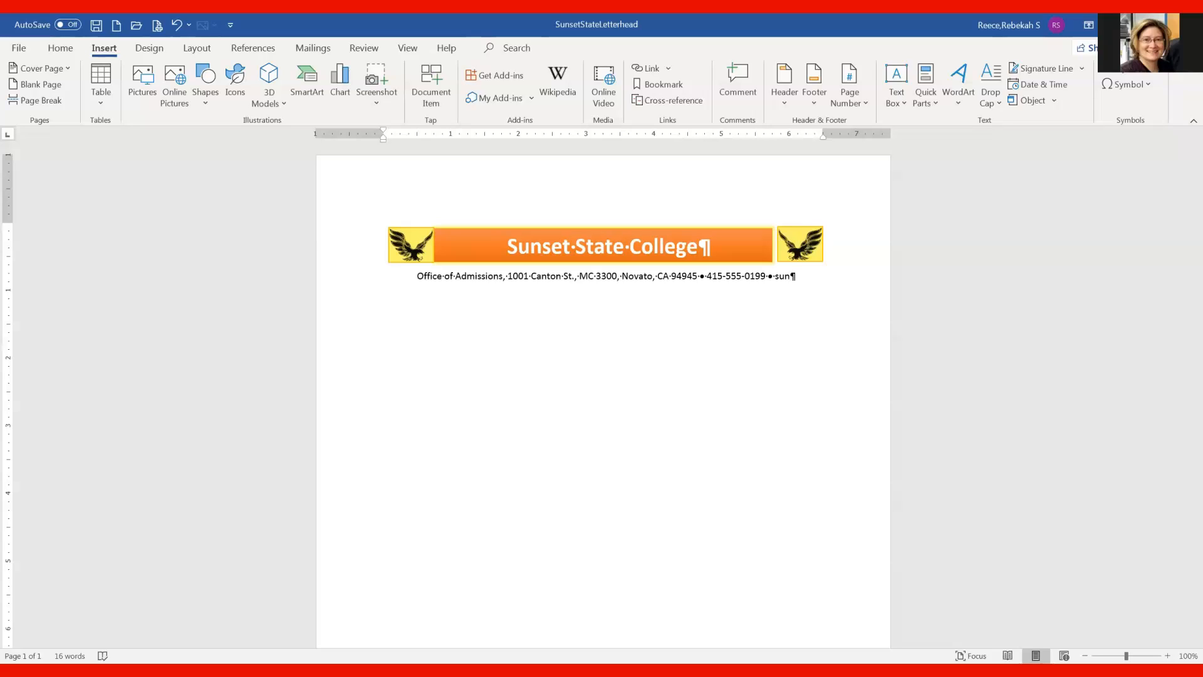
type("set.edu")
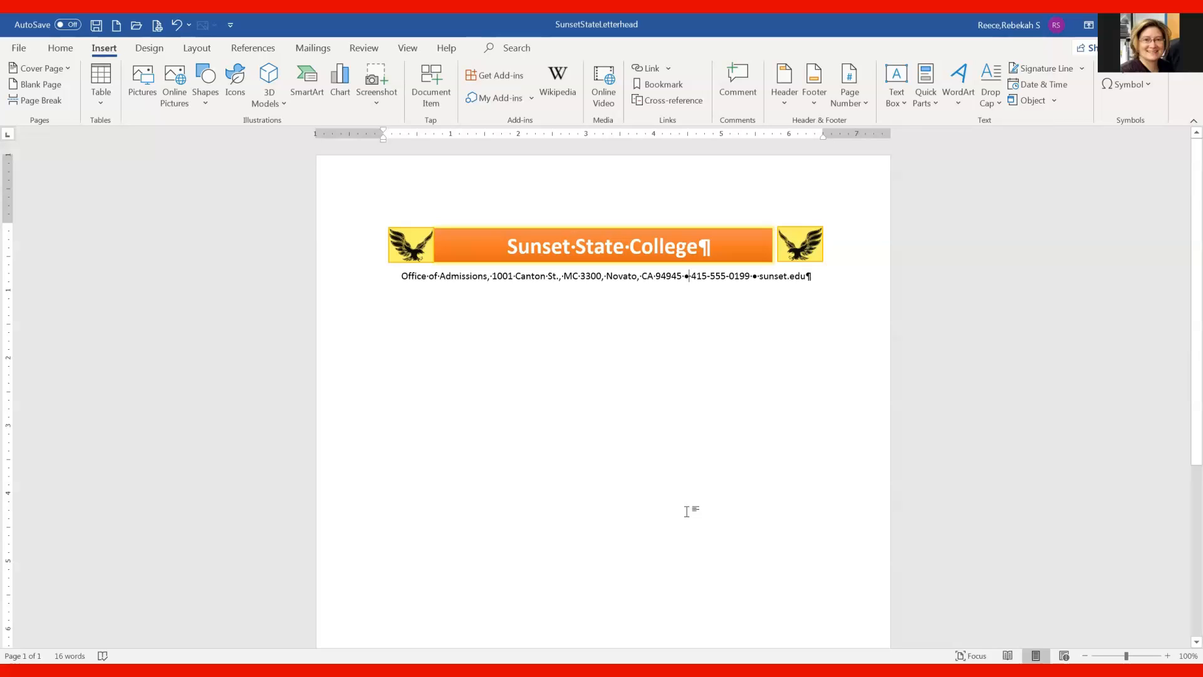
- Add a bottom border to the Office of Admissions contact line paragraph
right_click(687, 511)
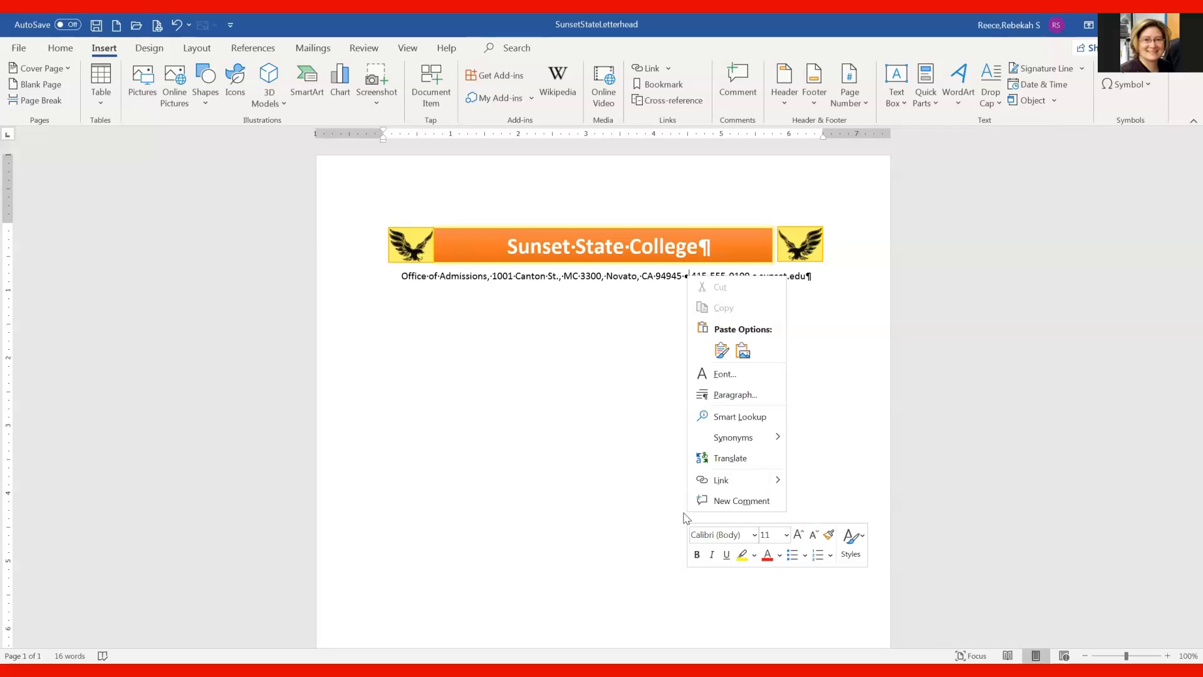
left_click(517, 277)
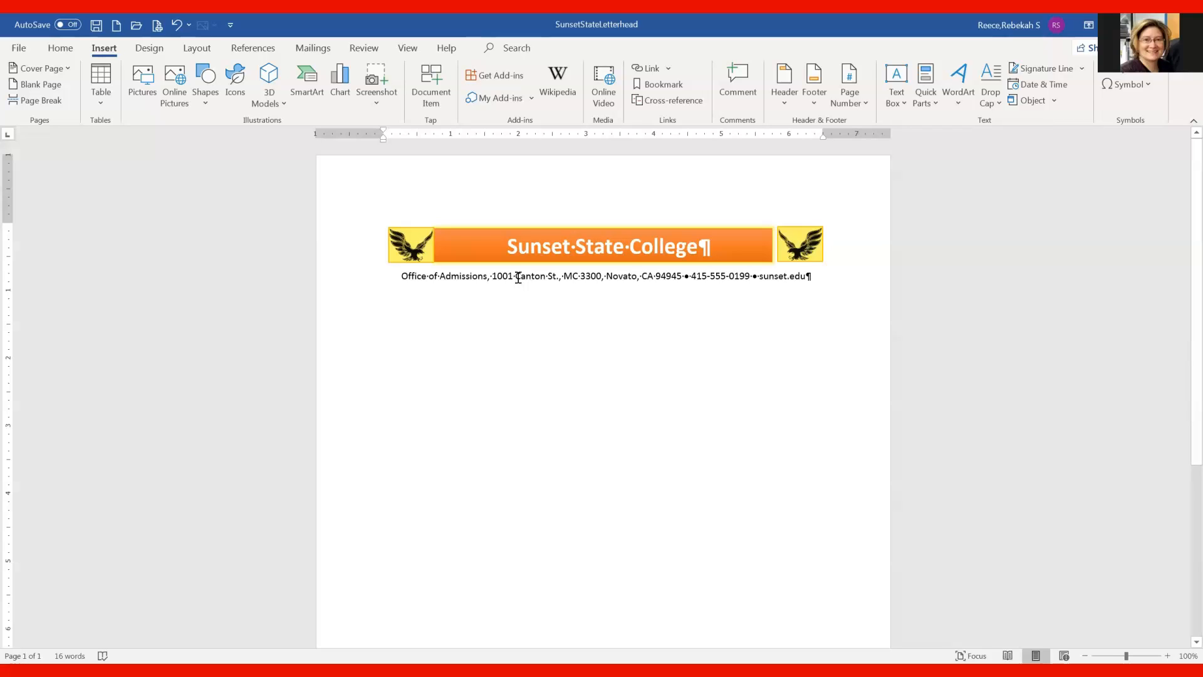
right_click(562, 276)
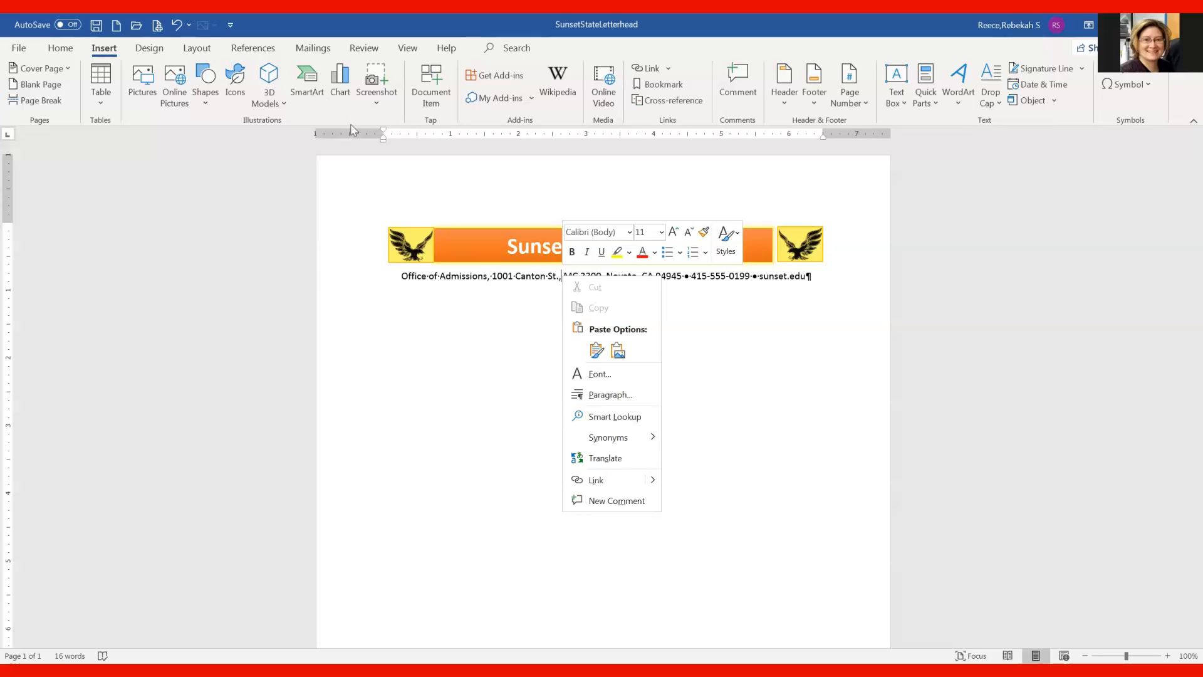
left_click(55, 48)
left_click(439, 98)
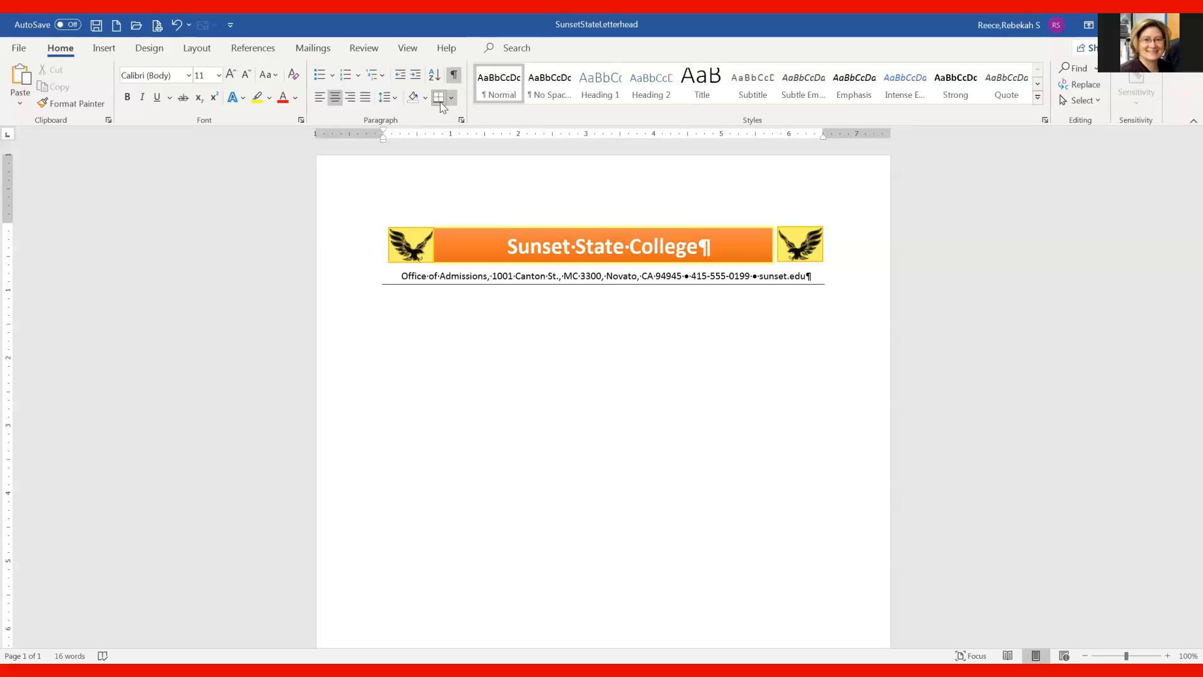
right_click(441, 103)
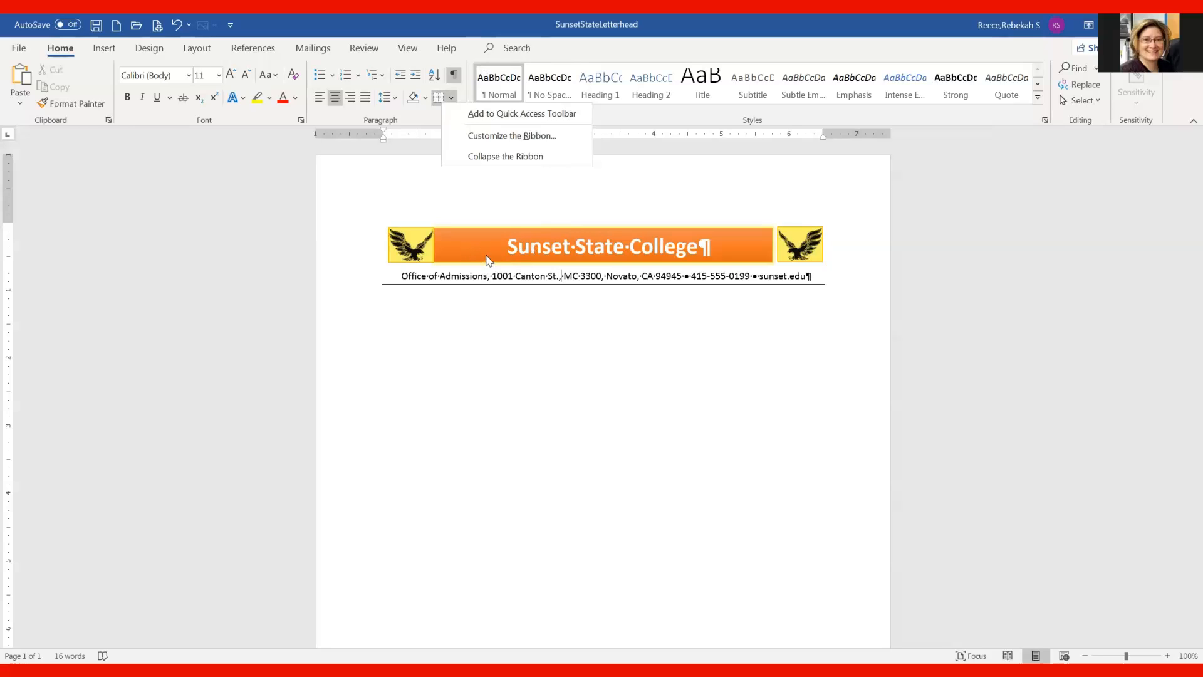
left_click(505, 281)
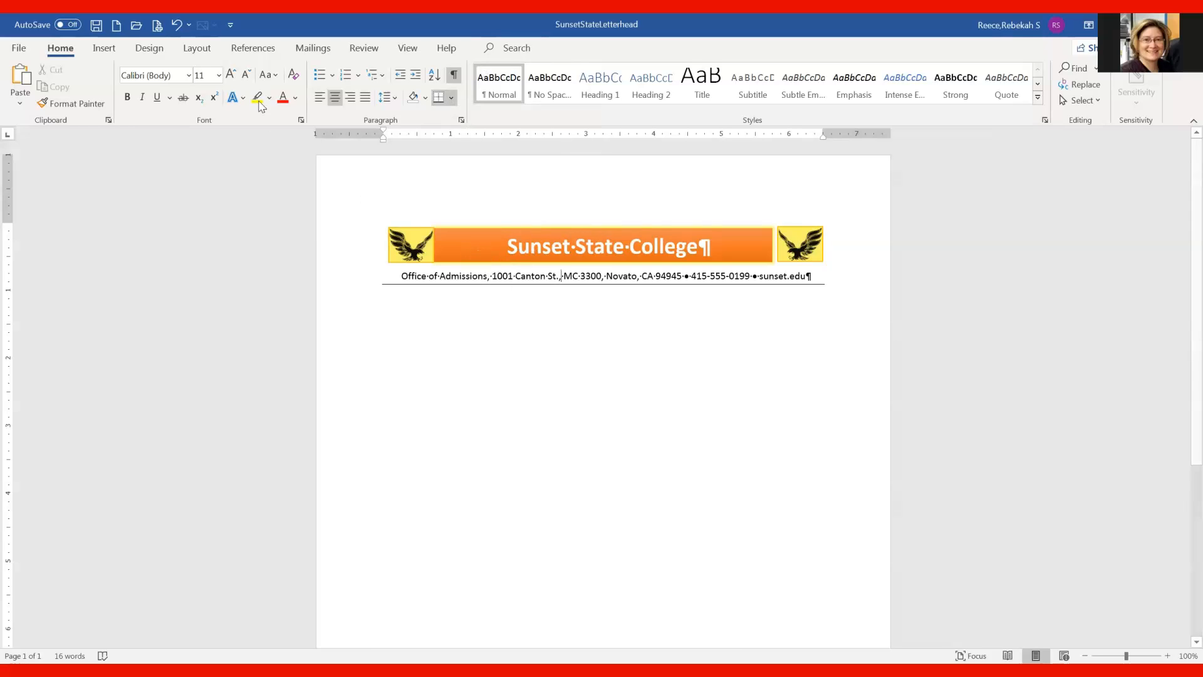